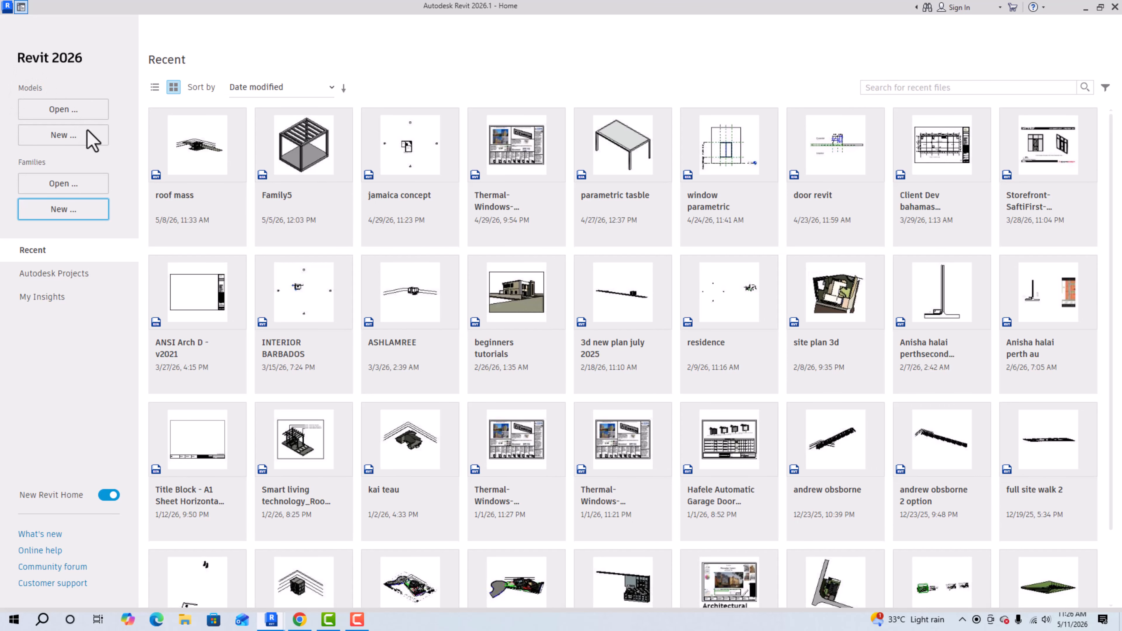
Step: Create a new family from the Furniture.rft template
{"action": "left_click", "coordinate": [76, 215]}
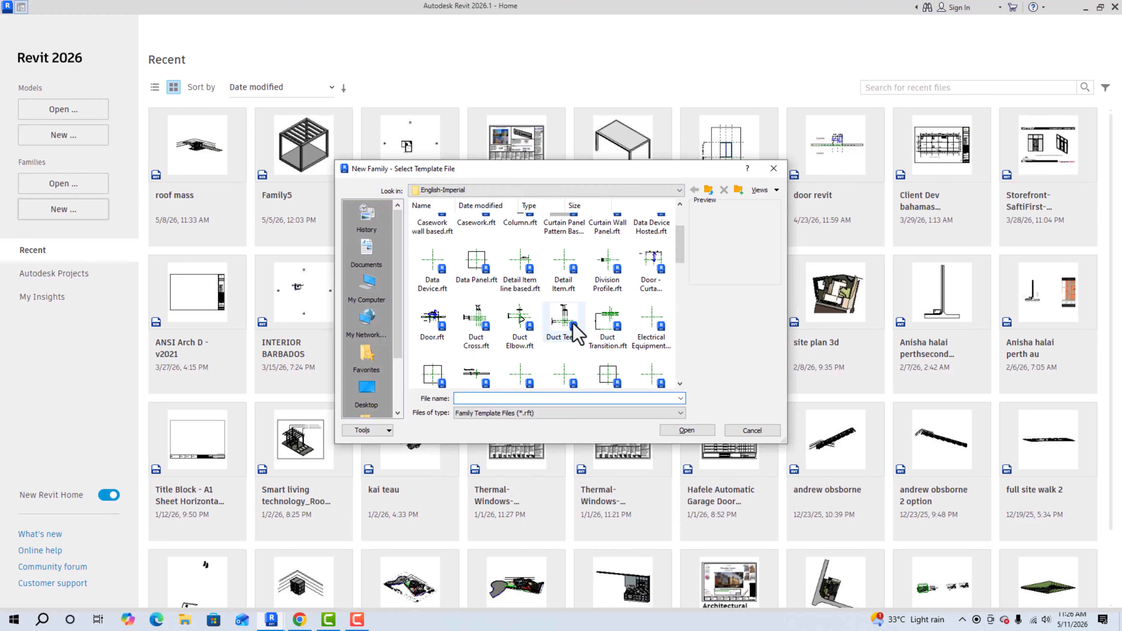
{"action": "scroll", "coordinate": [577, 331], "scroll_direction": "down", "scroll_amount": 3}
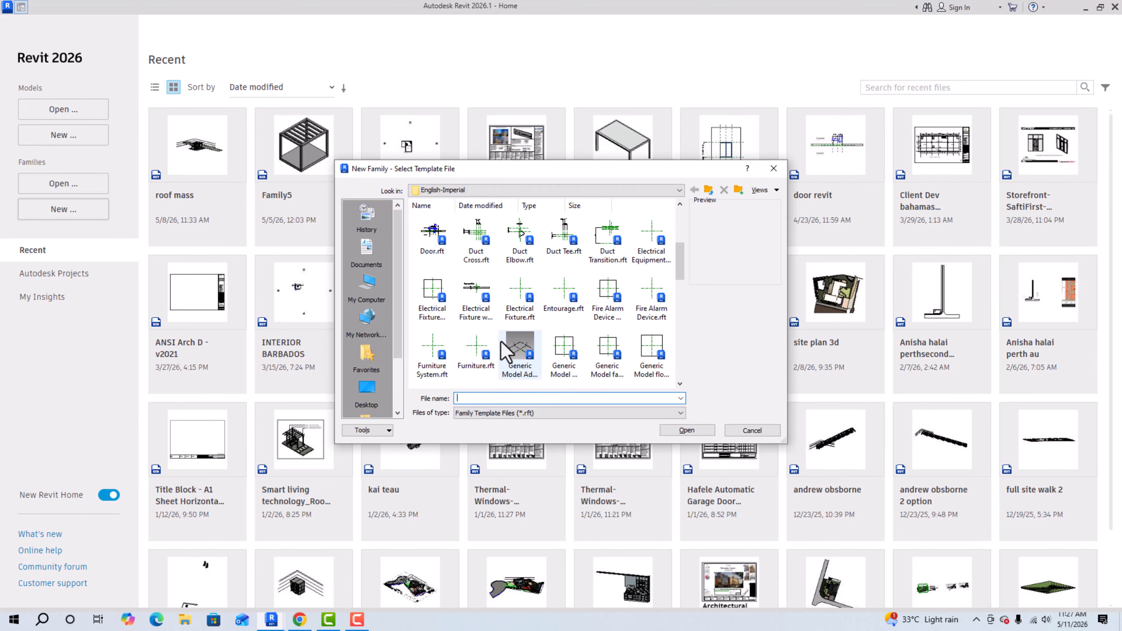
{"action": "left_click", "coordinate": [472, 367]}
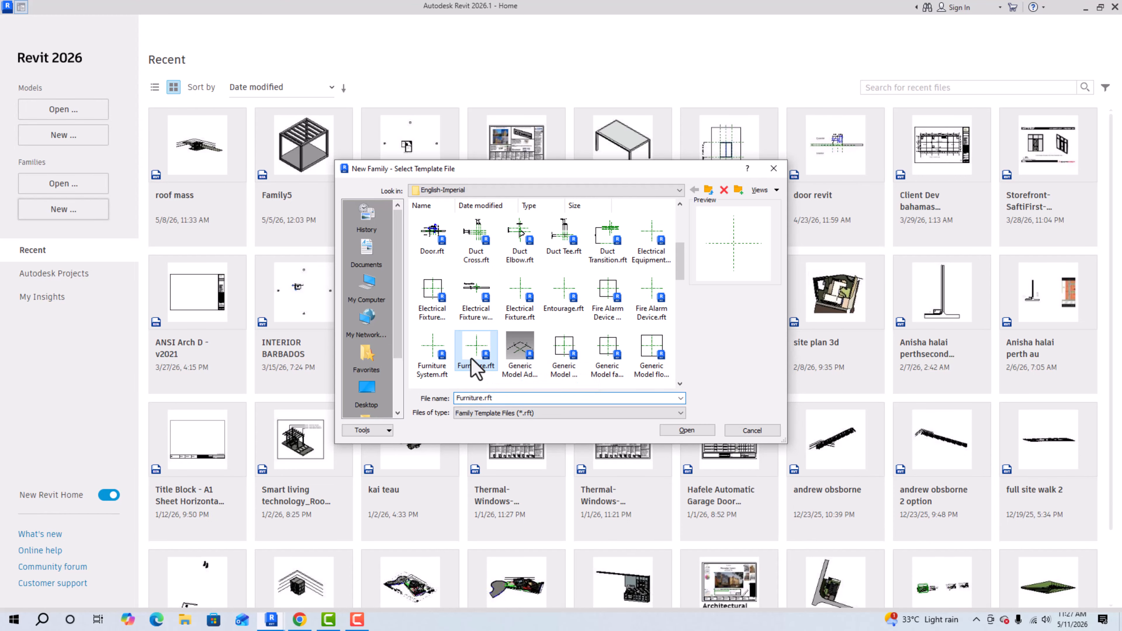
{"action": "left_click", "coordinate": [688, 431]}
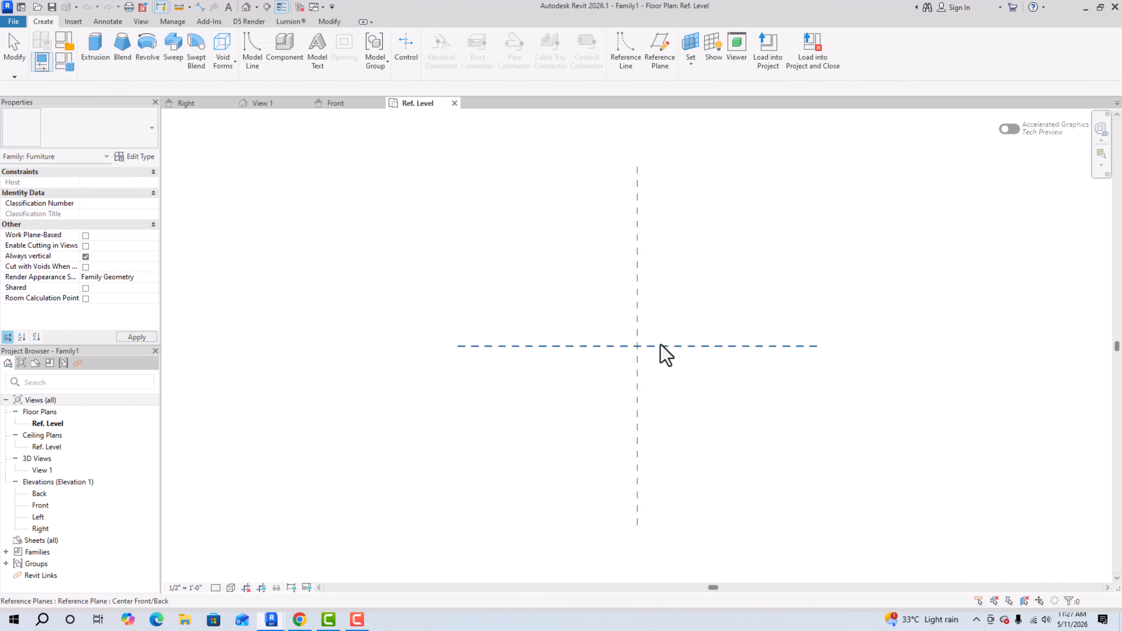
Step: Draw horizontal reference planes about 1'-8" above and 1'-11" below the centre, and a vertical one about 3' left of it
{"action": "scroll", "coordinate": [780, 347], "scroll_direction": "up", "scroll_amount": 2}
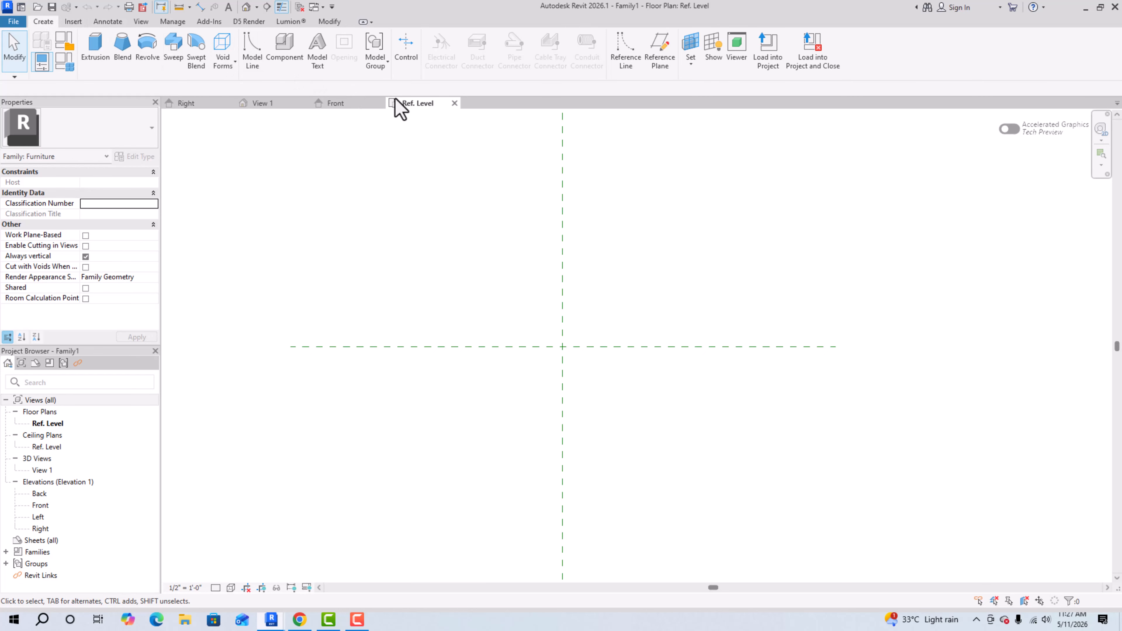
{"action": "left_click", "coordinate": [664, 70]}
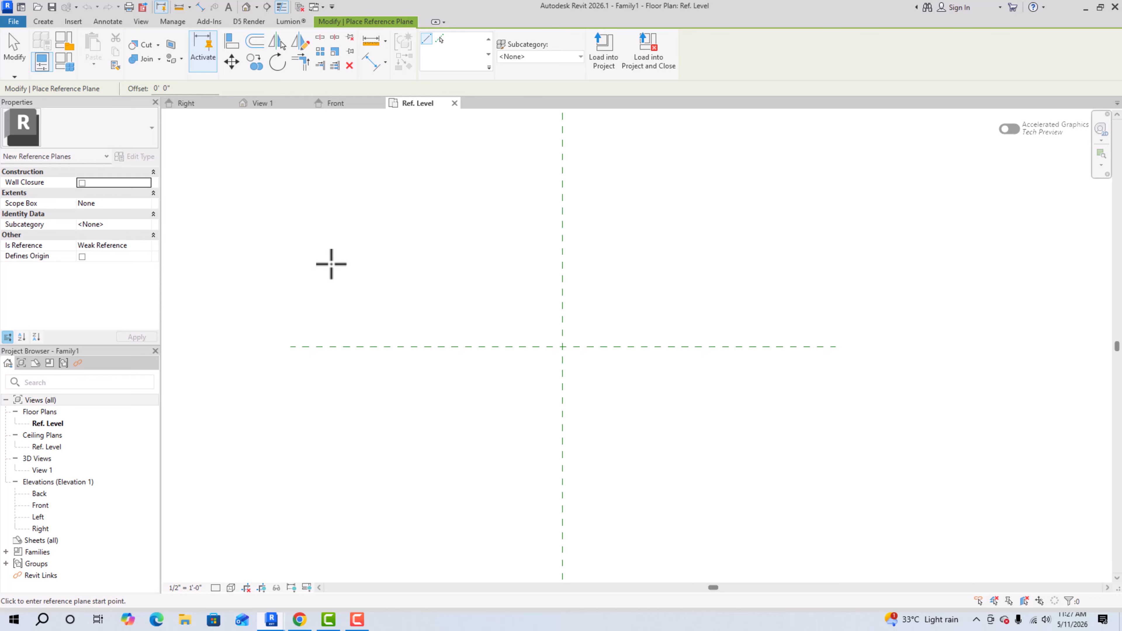
{"action": "left_click", "coordinate": [339, 254]}
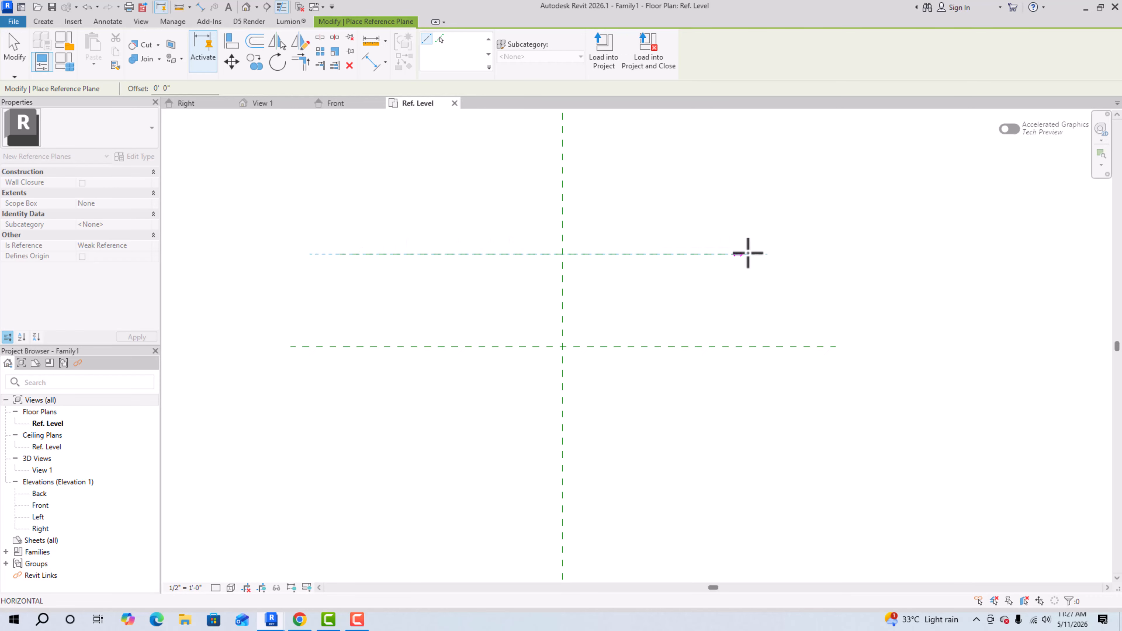
{"action": "left_click", "coordinate": [824, 254]}
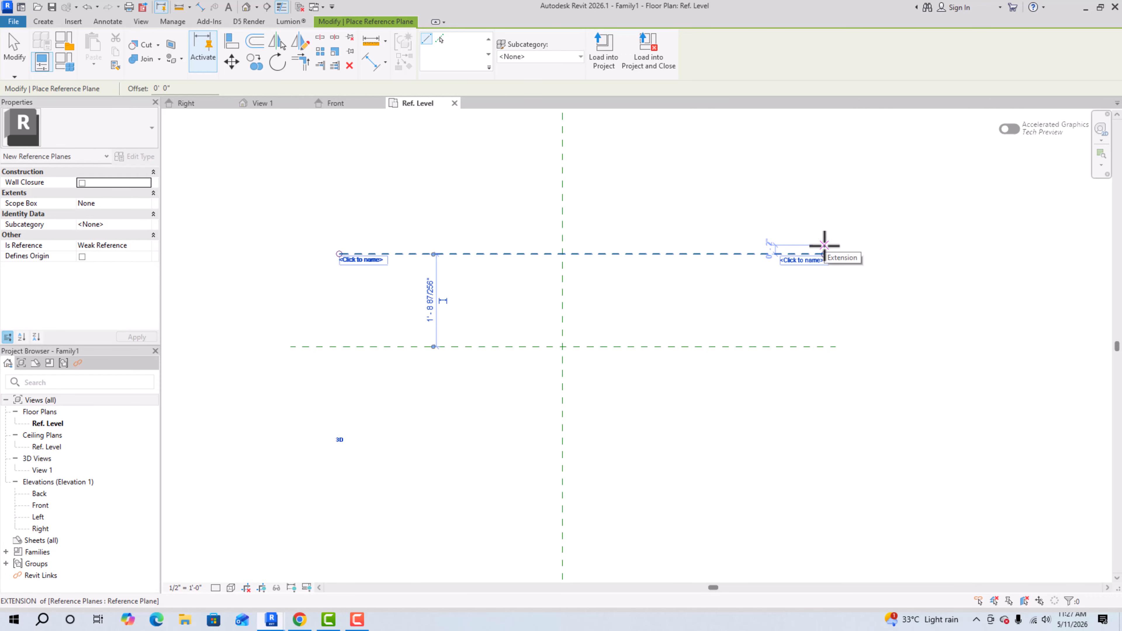
{"action": "left_click", "coordinate": [340, 450]}
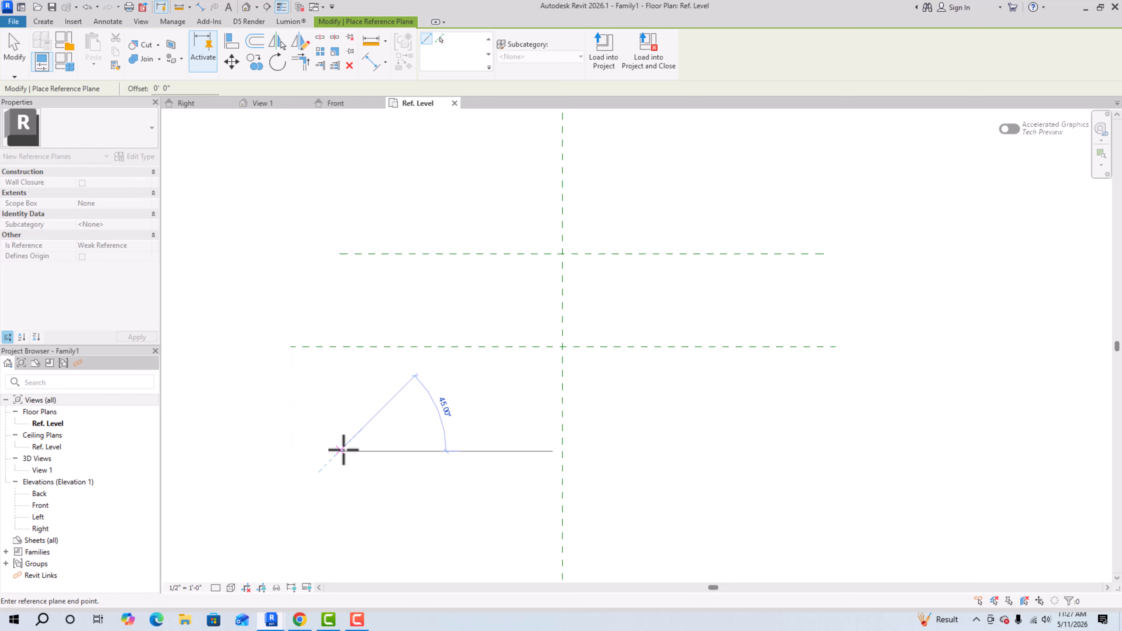
{"action": "left_click", "coordinate": [836, 450]}
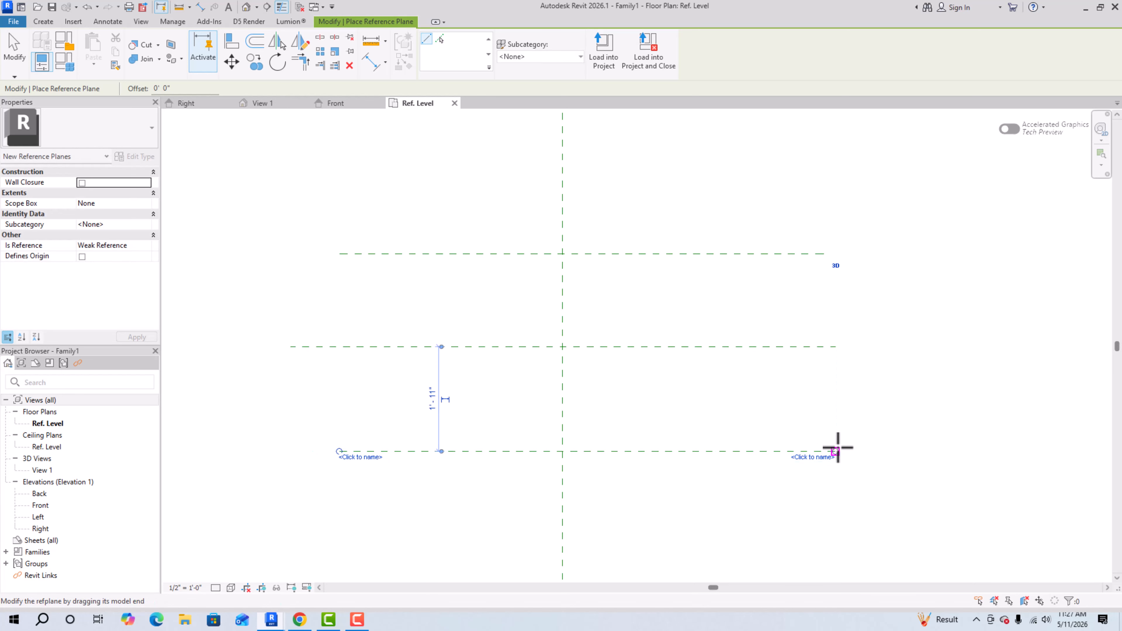
{"action": "left_click", "coordinate": [401, 222]}
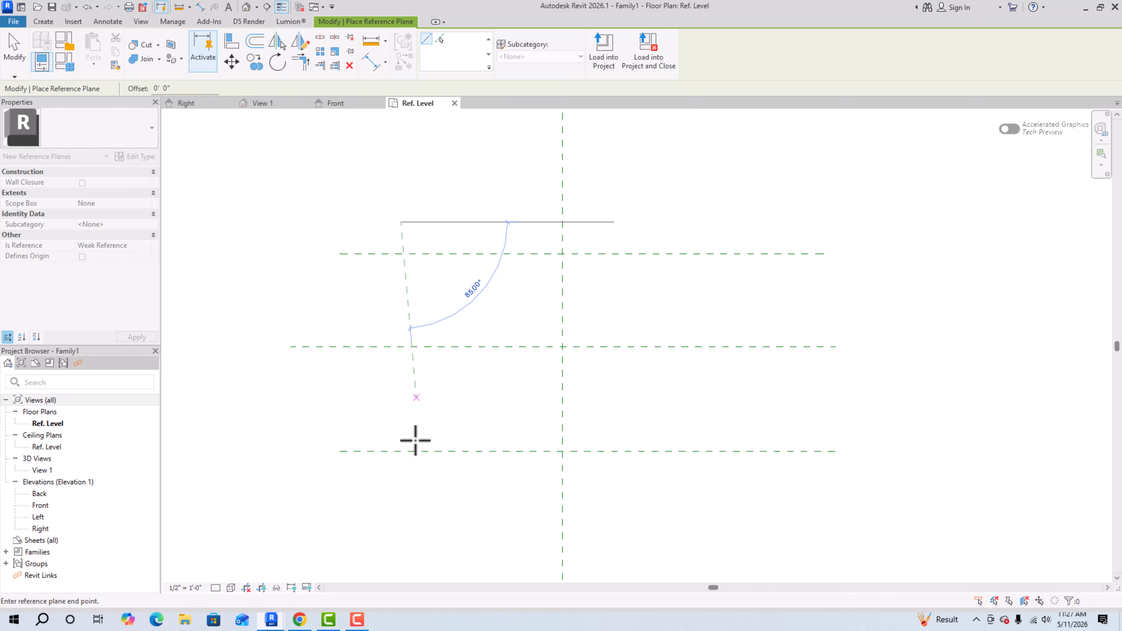
{"action": "left_click", "coordinate": [402, 490]}
{"action": "left_click", "coordinate": [777, 196]}
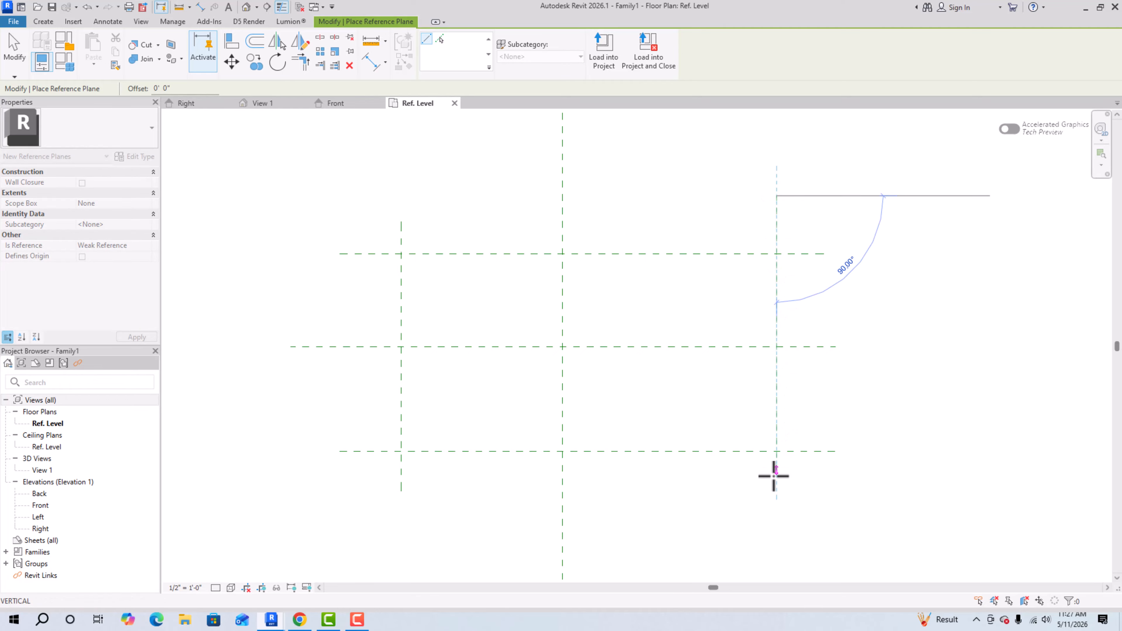
{"action": "left_click", "coordinate": [768, 501]}
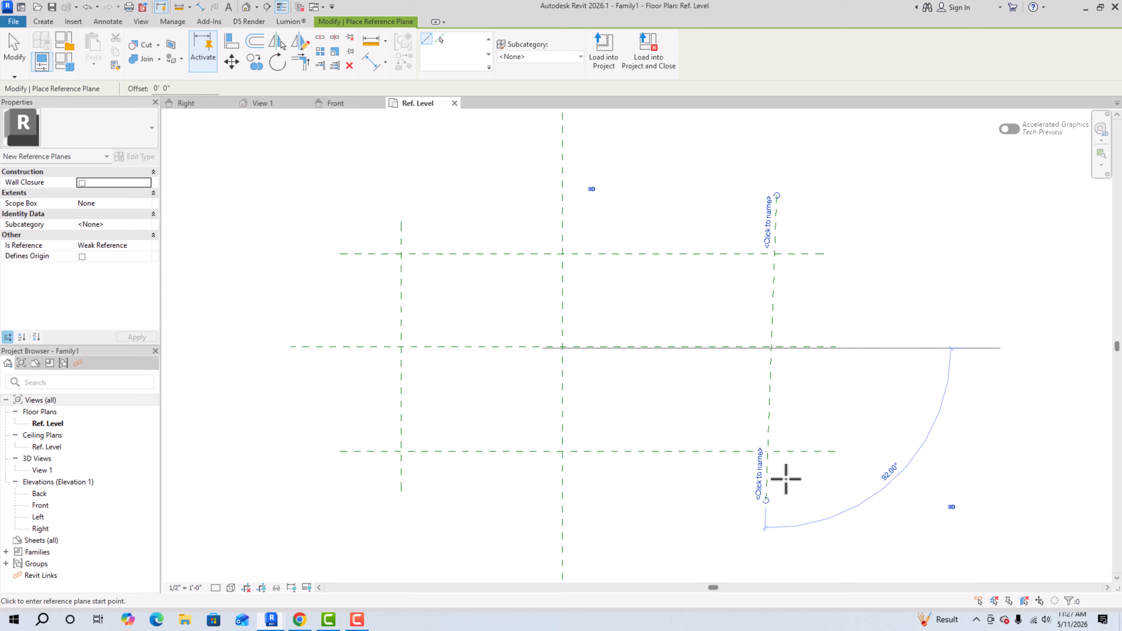
{"action": "key", "text": "ctrl+z"}
Step: Draw a vertical reference plane about 4'-2" right of the centre plane, crossing all the horizontal planes
{"action": "left_click", "coordinate": [791, 224]}
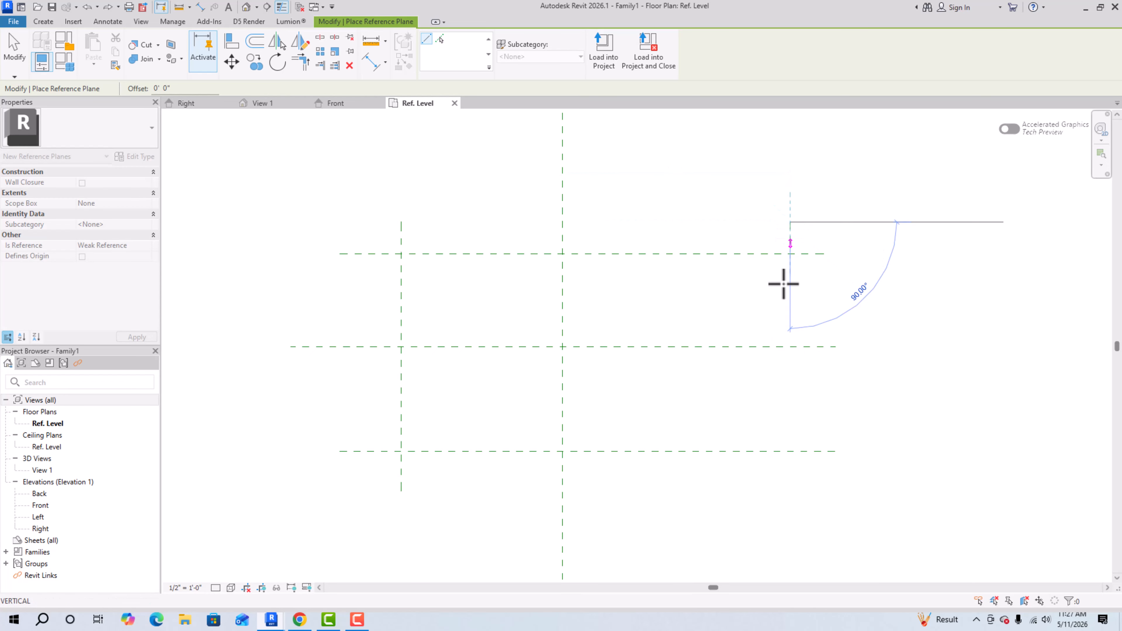
{"action": "left_click", "coordinate": [790, 504]}
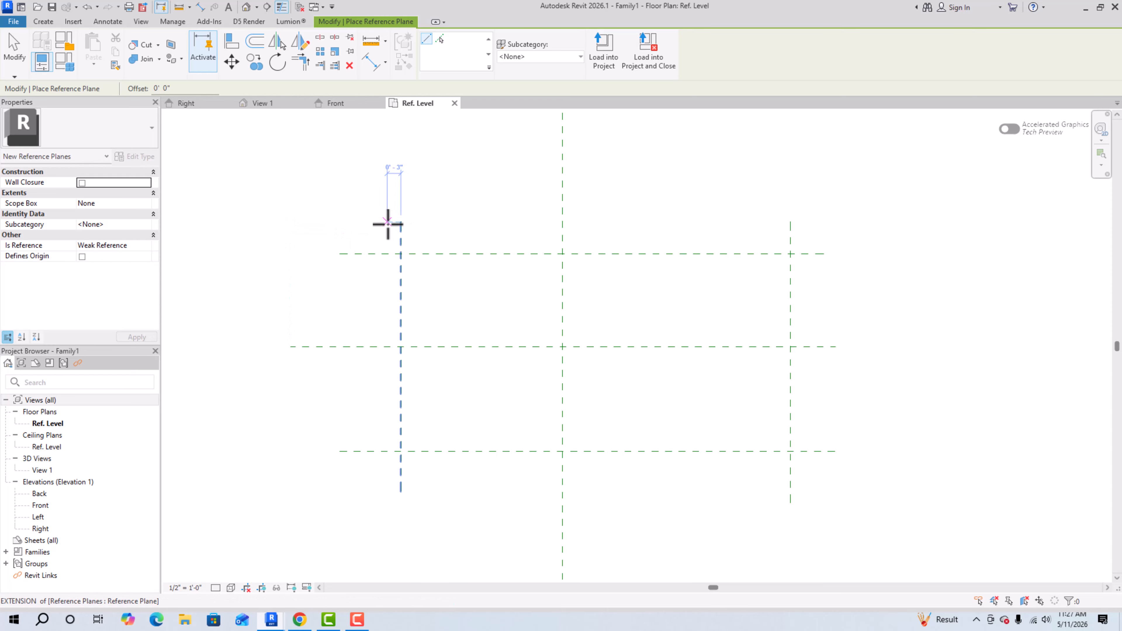
Step: Place a continuous aligned dimension across the left, centre and right vertical reference planes
{"action": "left_click", "coordinate": [106, 22]}
{"action": "left_click", "coordinate": [44, 48]}
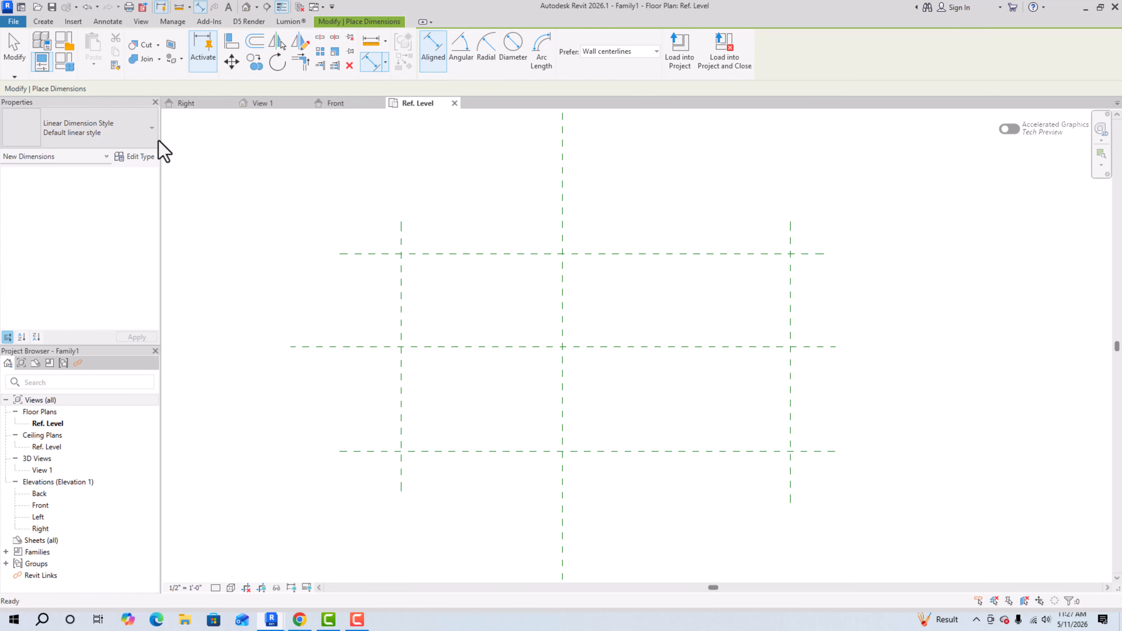
{"action": "left_click", "coordinate": [402, 232]}
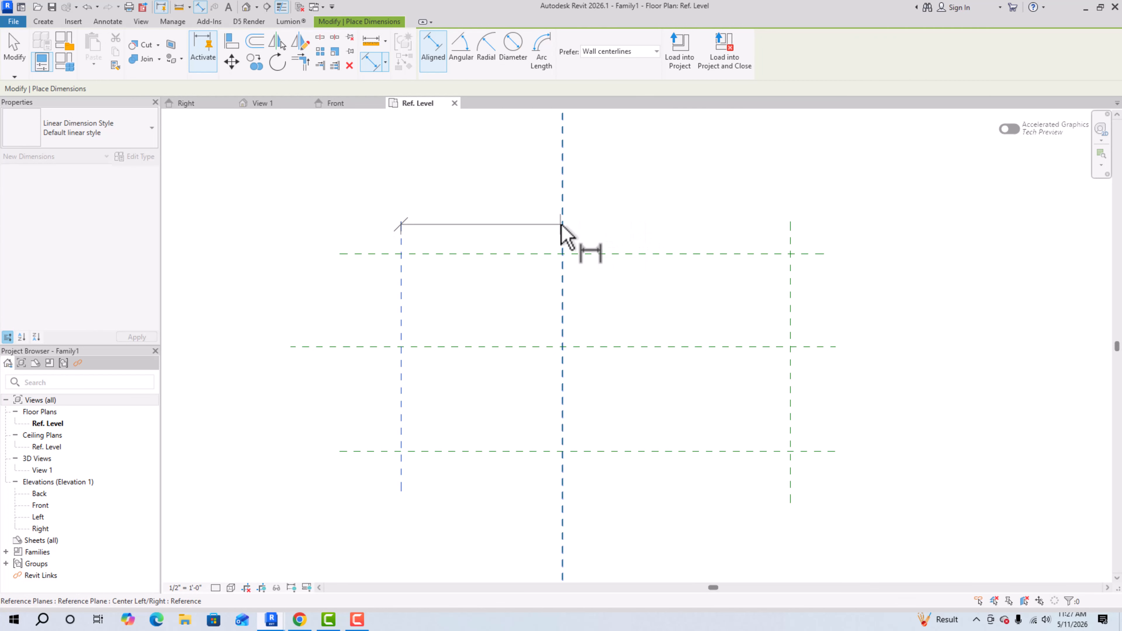
{"action": "left_click", "coordinate": [562, 226]}
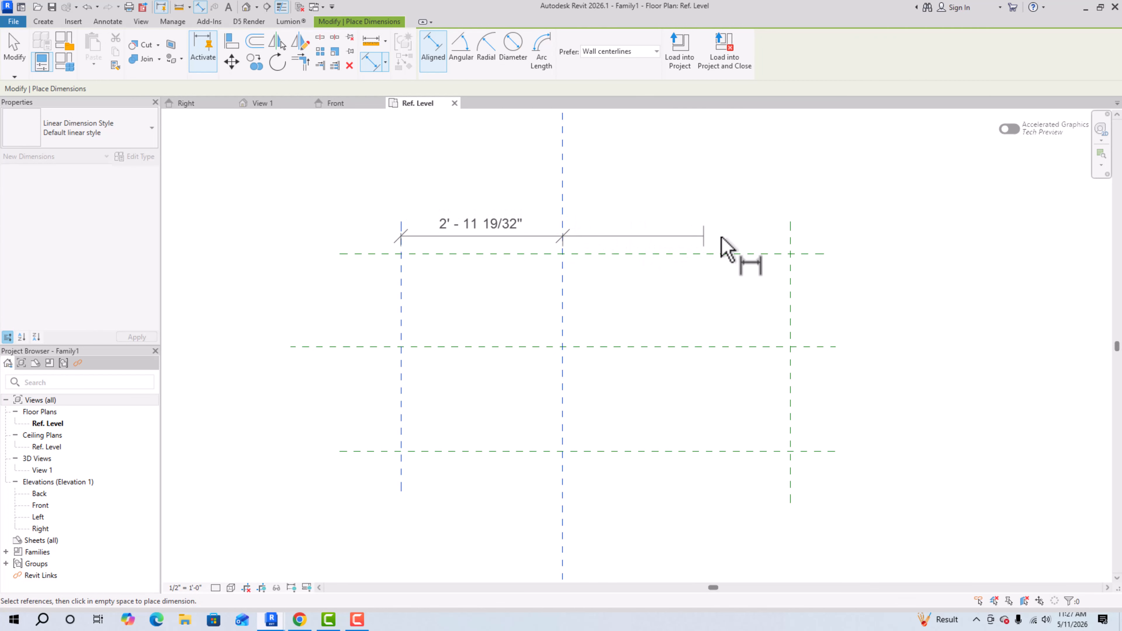
{"action": "left_click", "coordinate": [791, 235]}
{"action": "left_click", "coordinate": [959, 242]}
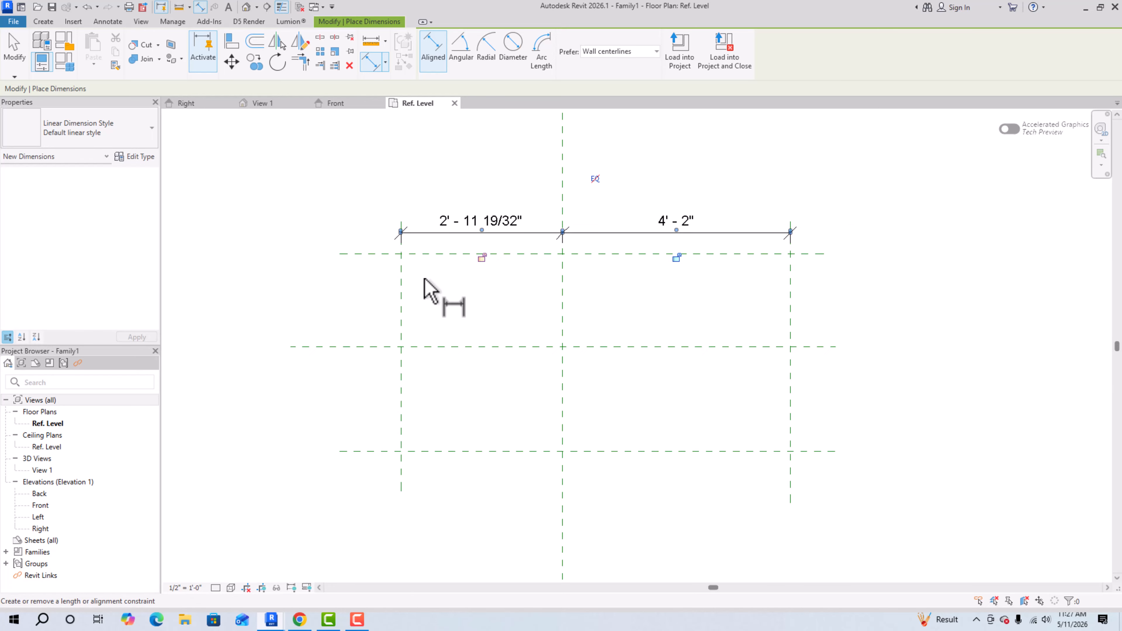
Step: Place a continuous aligned dimension across the three horizontal reference planes and constrain its segments to be equal
{"action": "left_click", "coordinate": [379, 254]}
{"action": "left_click", "coordinate": [378, 348]}
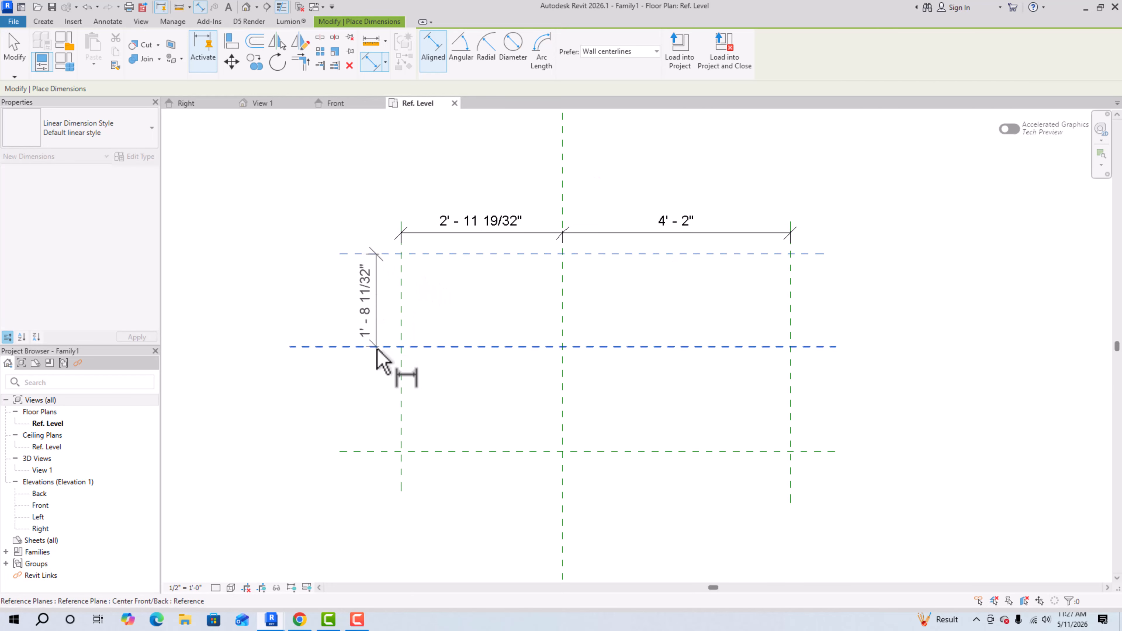
{"action": "left_click", "coordinate": [379, 452]}
{"action": "left_click", "coordinate": [369, 551]}
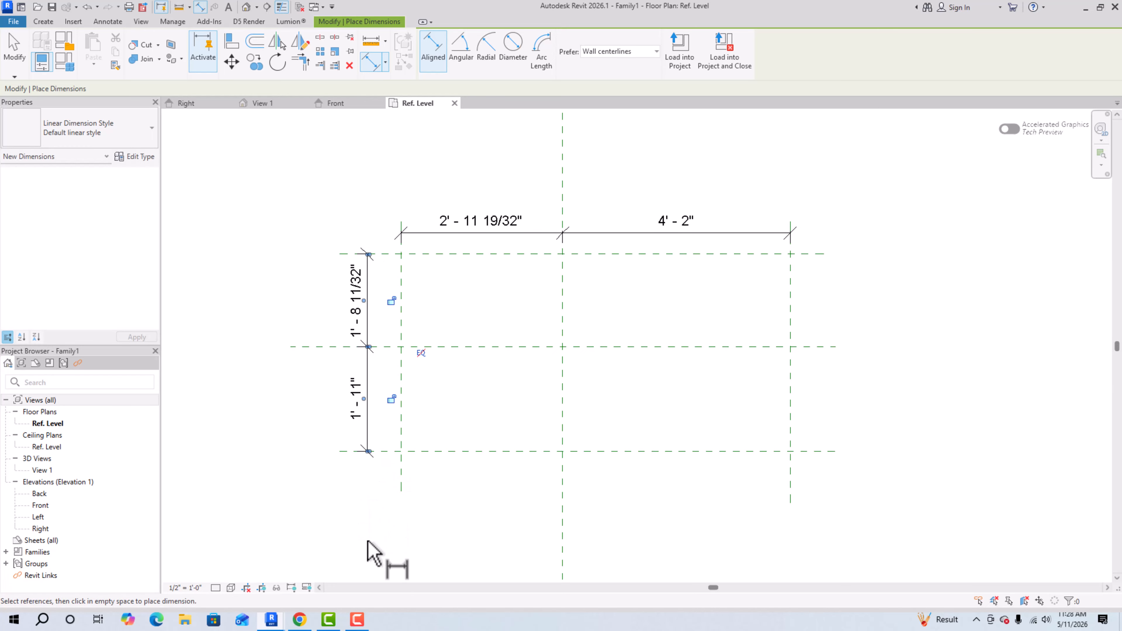
{"action": "left_click", "coordinate": [421, 353]}
{"action": "key", "text": "Escape"}
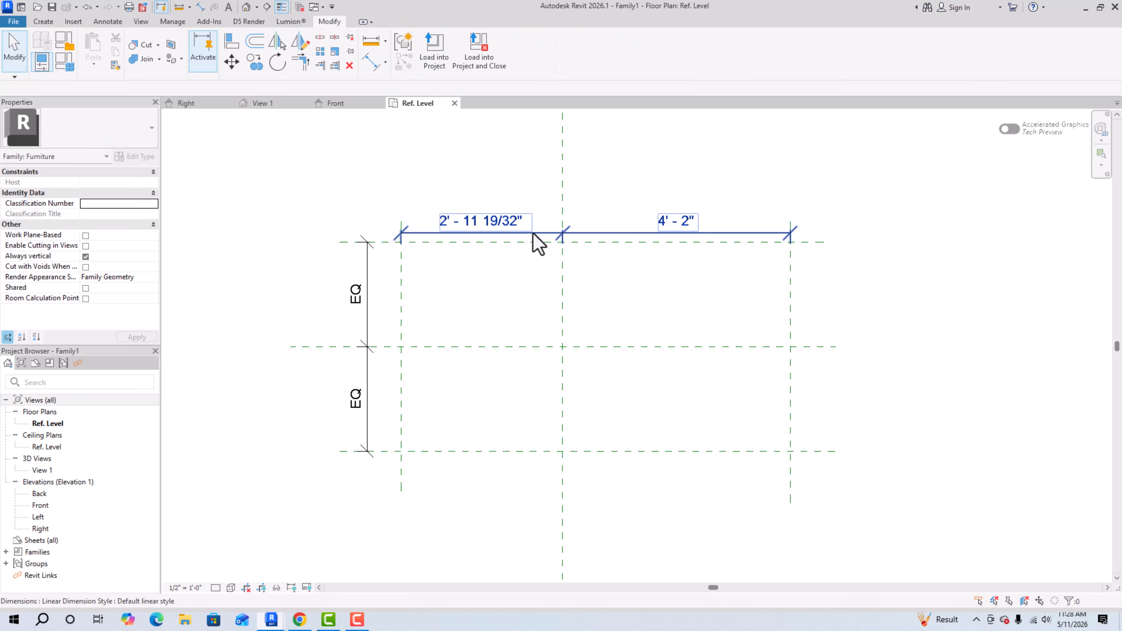
Step: Constrain the two segments of the dimension across the vertical reference planes to be equal
{"action": "left_click", "coordinate": [537, 243]}
{"action": "left_click", "coordinate": [598, 182]}
{"action": "left_click", "coordinate": [705, 131]}
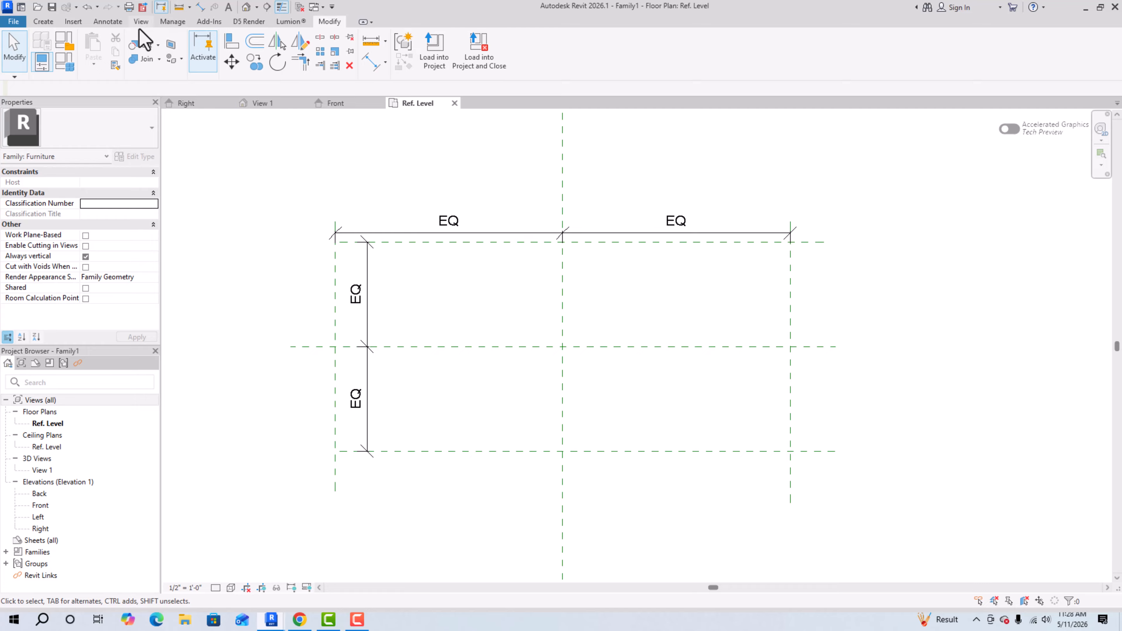
Step: Add an overall aligned dimension between the outer vertical reference planes, placed above the equality dimension
{"action": "left_click", "coordinate": [114, 22]}
{"action": "left_click", "coordinate": [41, 50]}
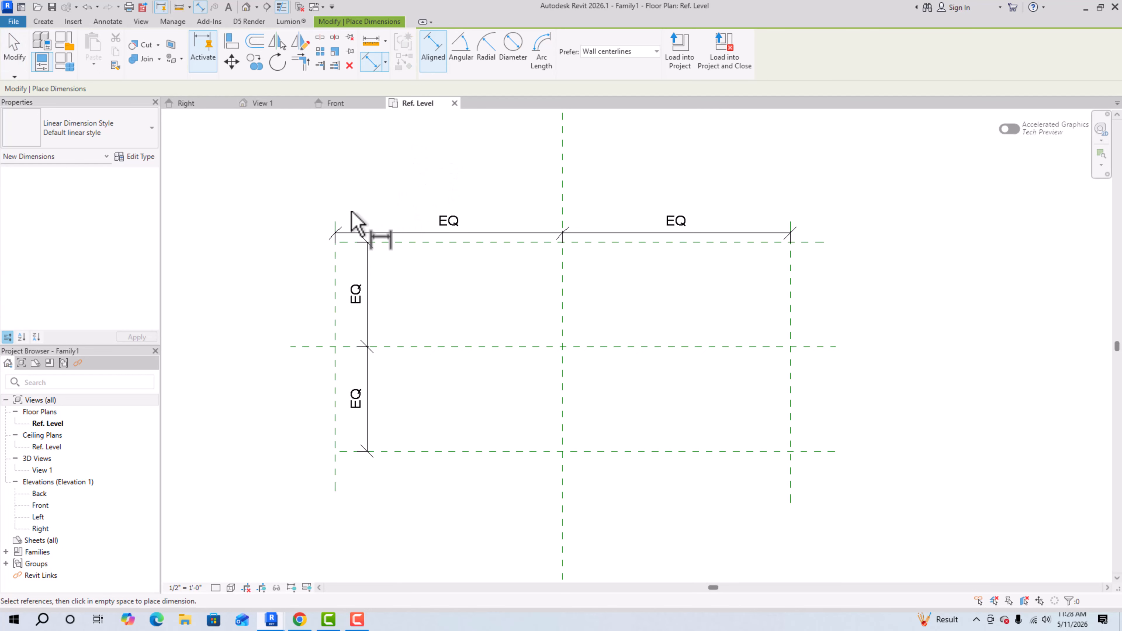
{"action": "left_click", "coordinate": [791, 276]}
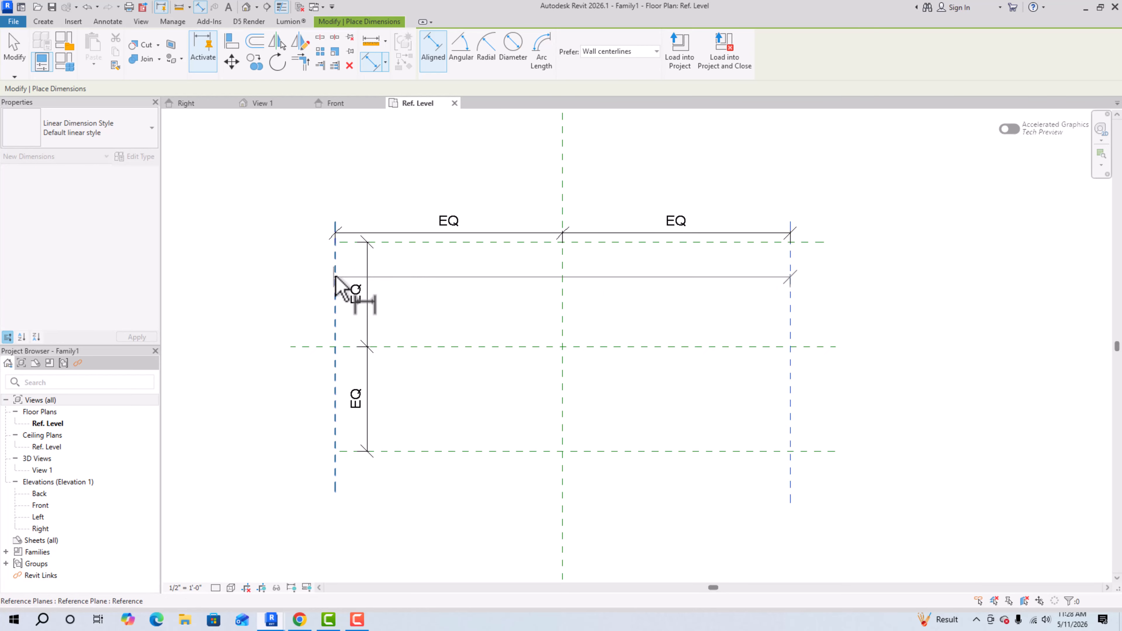
{"action": "left_click", "coordinate": [336, 290]}
{"action": "left_click", "coordinate": [319, 169]}
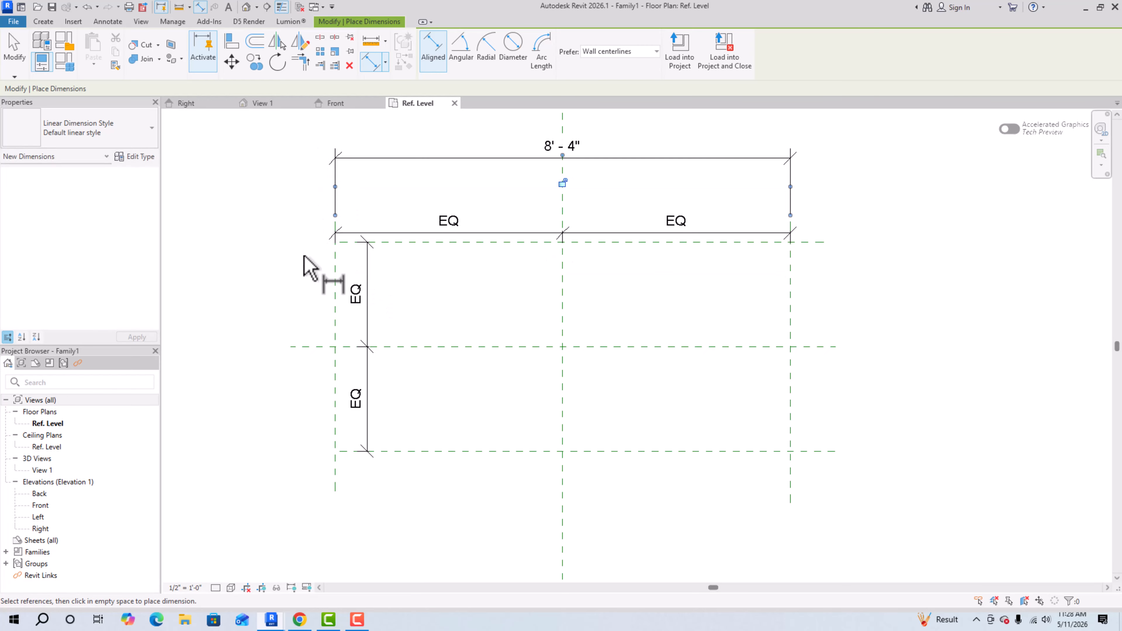
Step: Add an overall aligned dimension between the outer horizontal reference planes, placed left of the equality dimension
{"action": "left_click", "coordinate": [383, 242]}
{"action": "left_click", "coordinate": [429, 452]}
{"action": "left_click", "coordinate": [294, 484]}
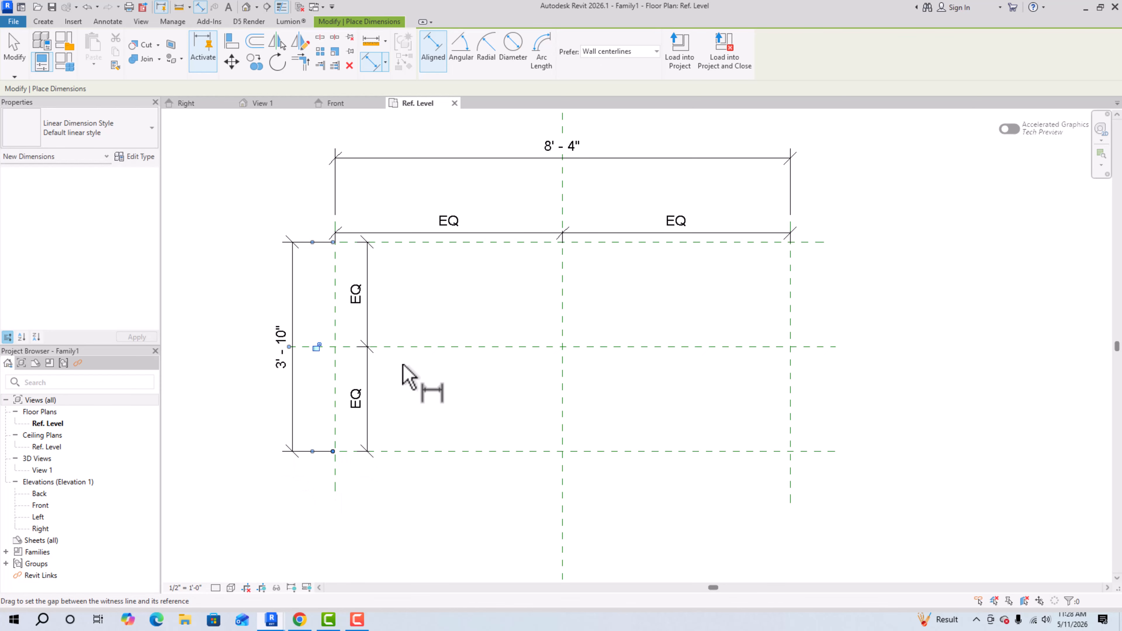
{"action": "key", "text": "Escape"}
Step: Label the overall horizontal dimension with a new type family parameter named "length of sofa"
{"action": "scroll", "coordinate": [503, 319], "scroll_direction": "down", "scroll_amount": 3}
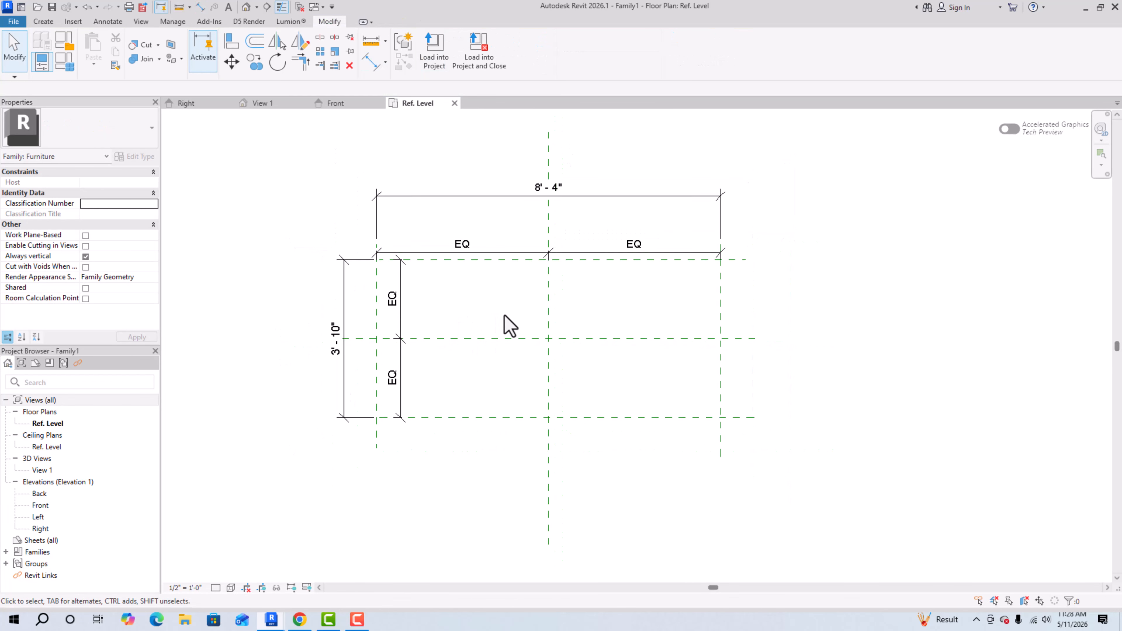
{"action": "left_click", "coordinate": [524, 213]}
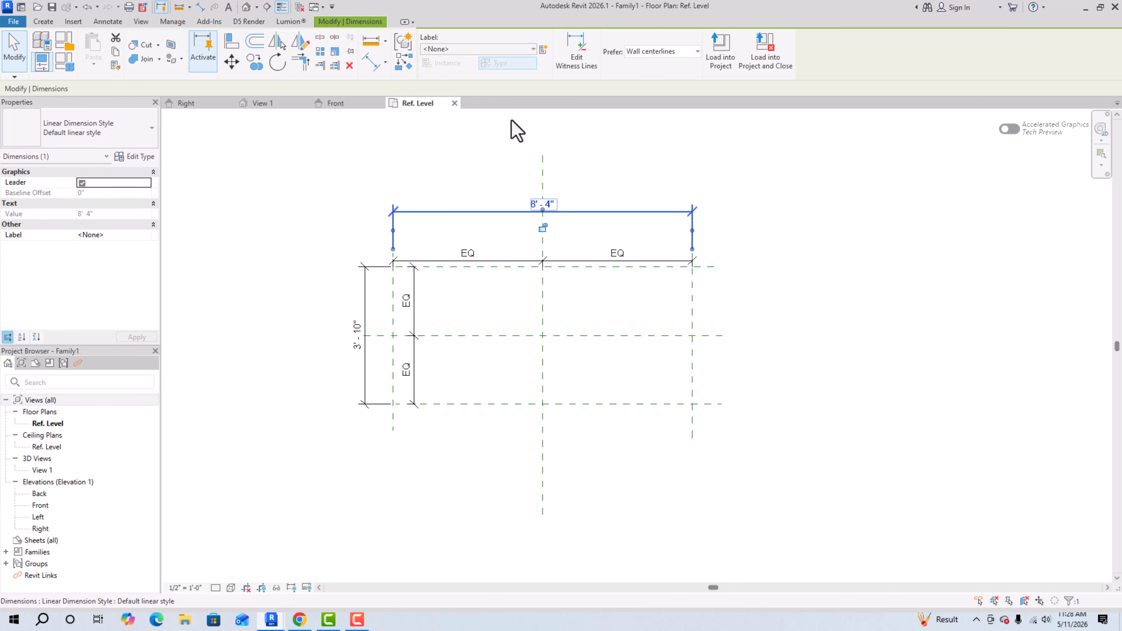
{"action": "left_click", "coordinate": [544, 49]}
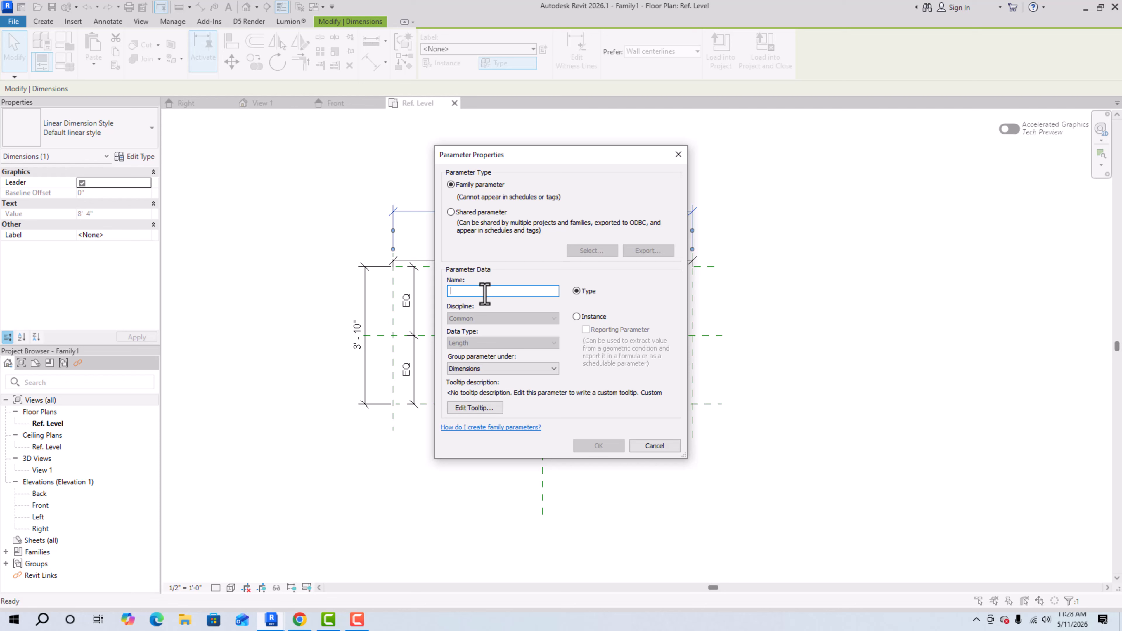
{"action": "type", "text": "length of sofa"}
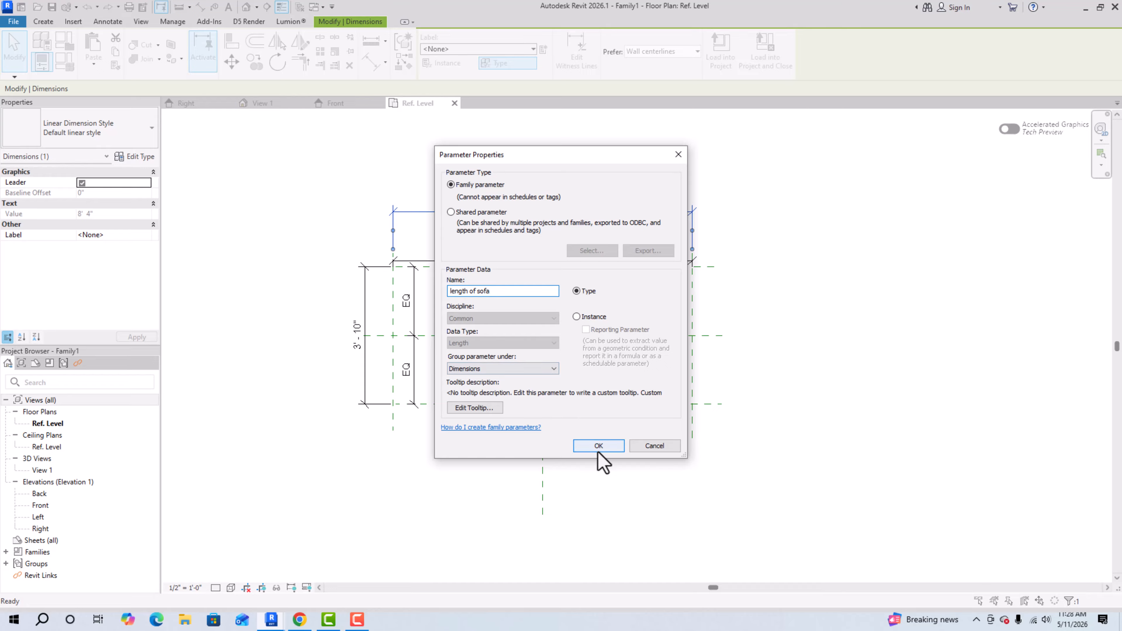
{"action": "left_click", "coordinate": [598, 450]}
Step: Label the overall vertical dimension with a new type family parameter named "width of sofa"
{"action": "left_click", "coordinate": [358, 349]}
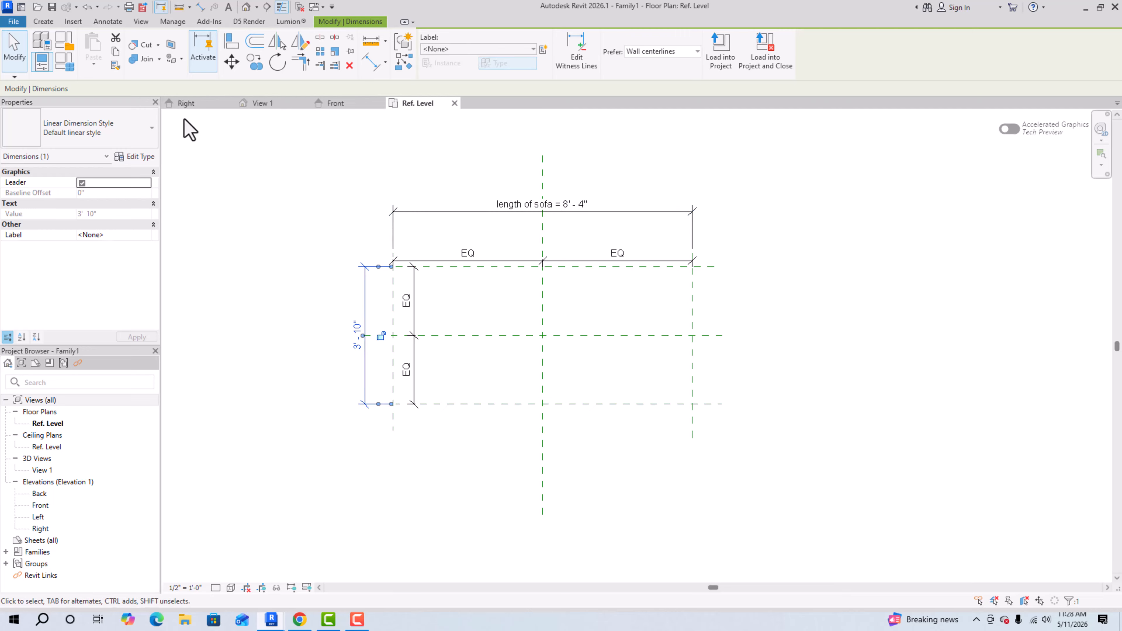
{"action": "left_click", "coordinate": [543, 50]}
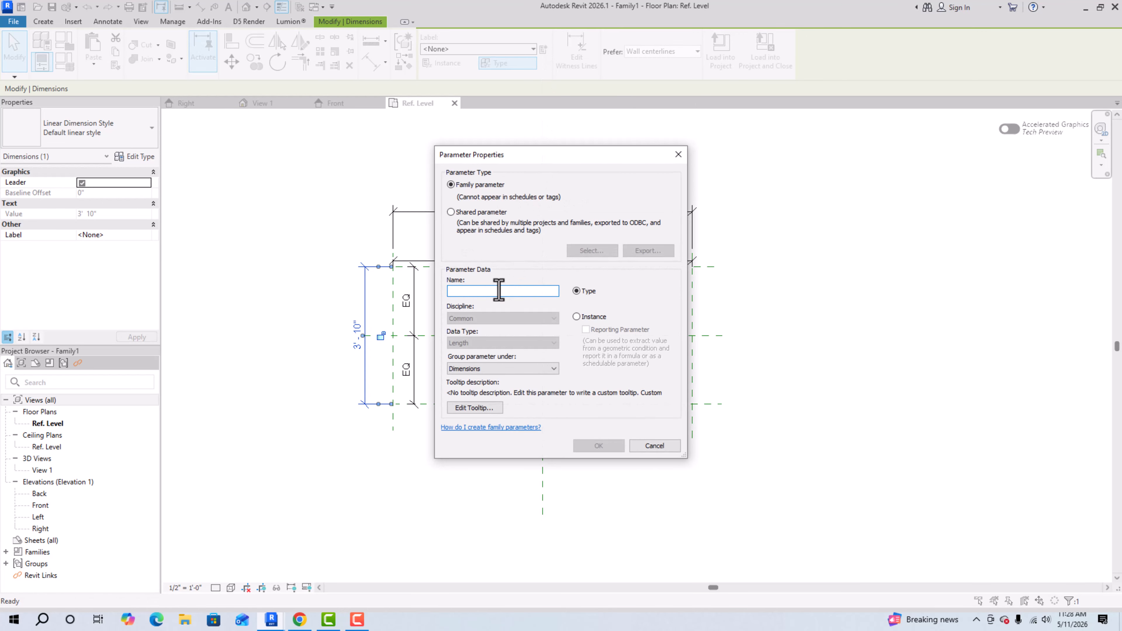
{"action": "type", "text": "width of sofa"}
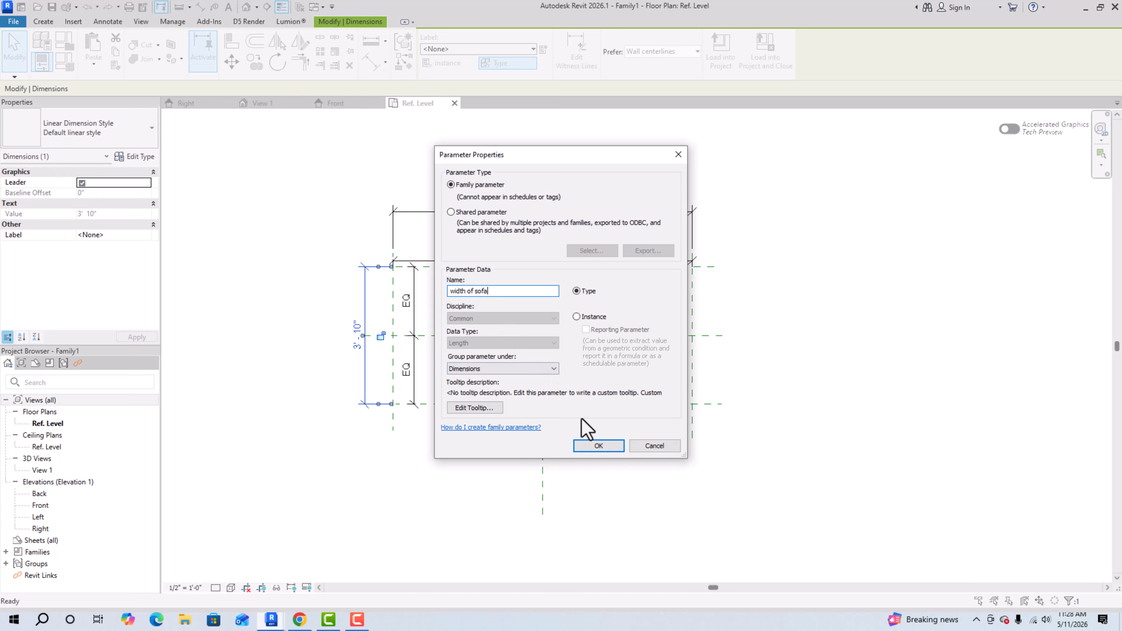
{"action": "left_click", "coordinate": [599, 445]}
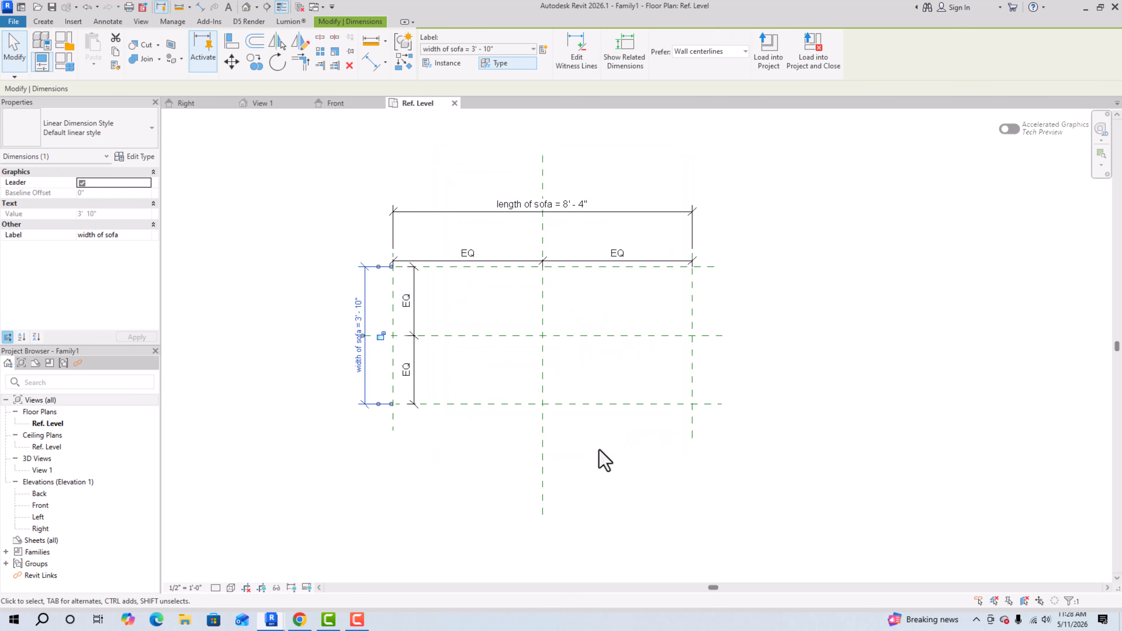
Step: Move the vertical equality dimension outside the left outer reference plane, between it and the sofa width dimension
{"action": "left_click", "coordinate": [325, 442]}
{"action": "scroll", "coordinate": [440, 340], "scroll_direction": "up", "scroll_amount": 2}
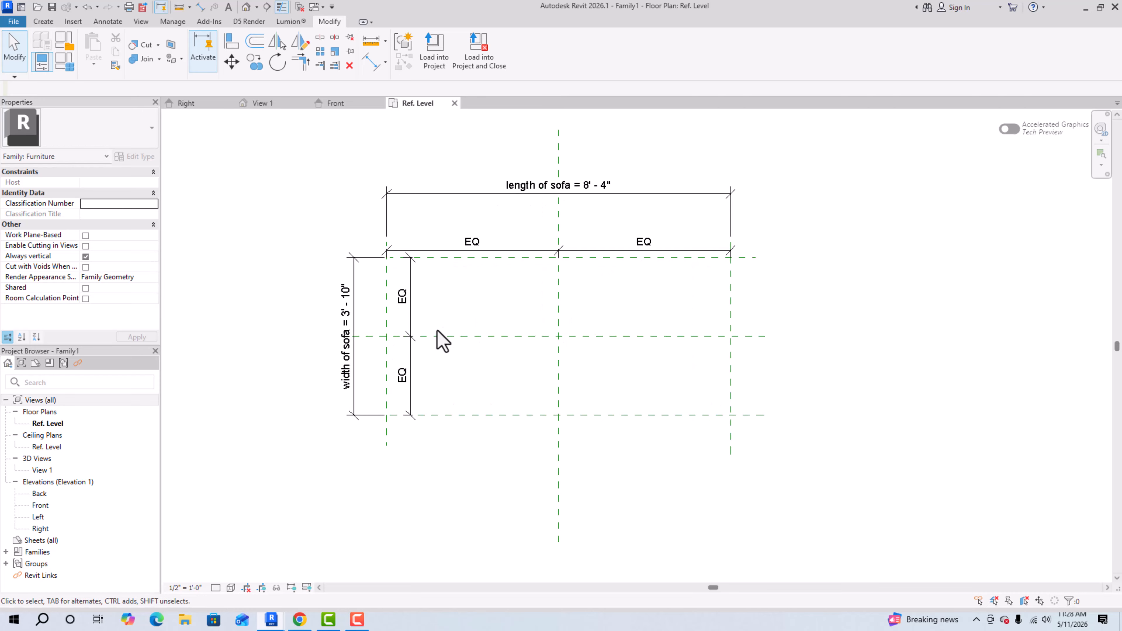
{"action": "left_click", "coordinate": [407, 323]}
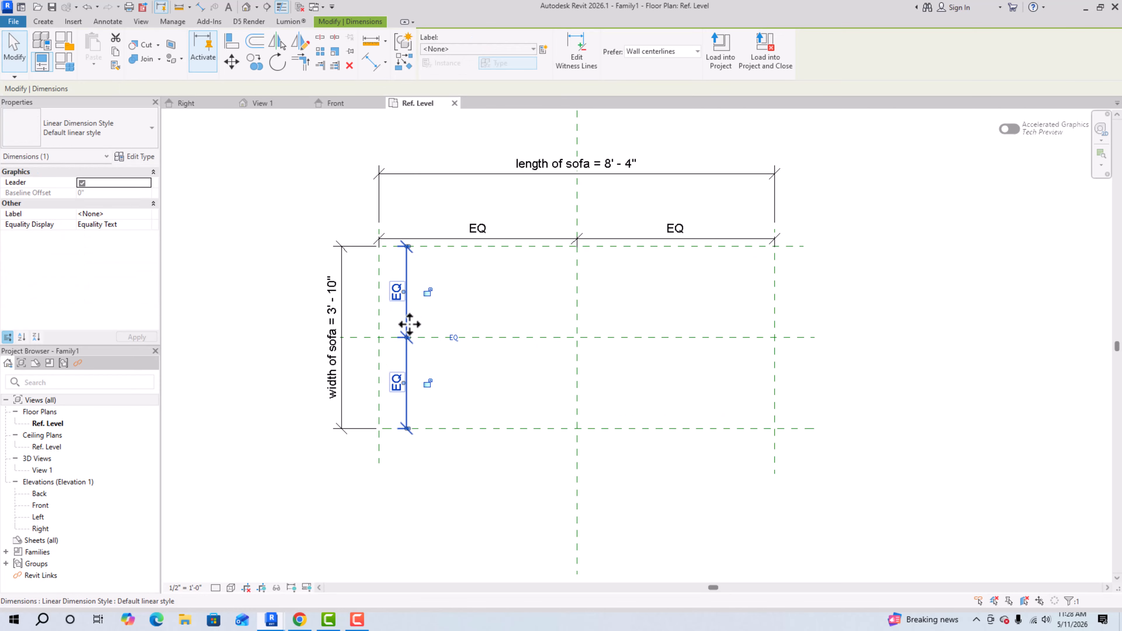
{"action": "left_click_drag", "start_coordinate": [407, 320], "coordinate": [358, 319]}
{"action": "left_click", "coordinate": [261, 406]}
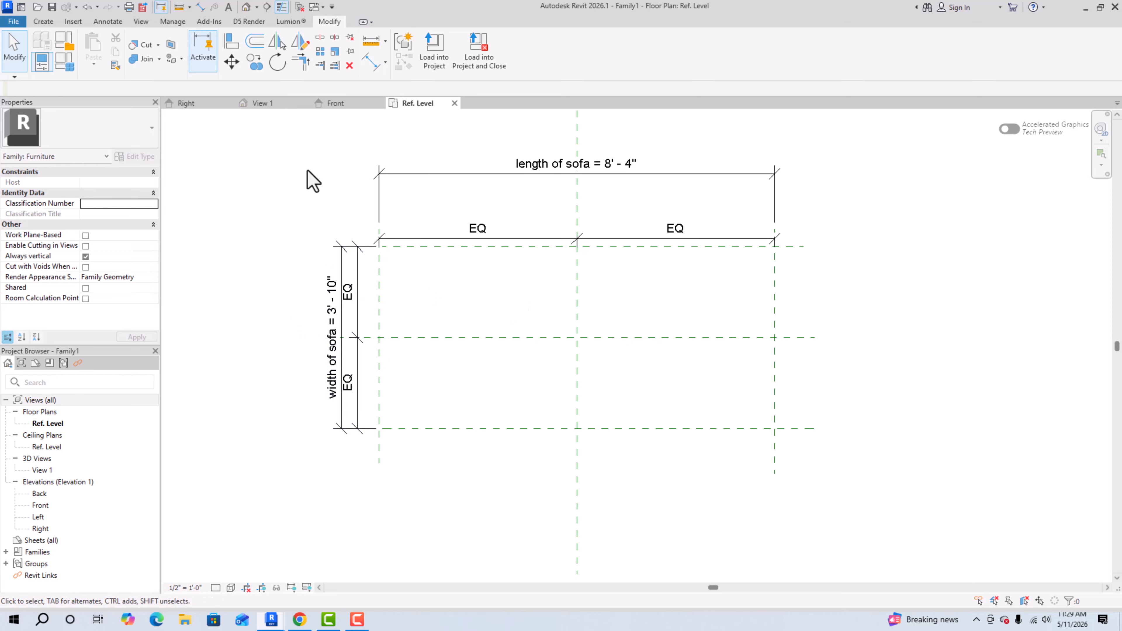
Step: Draw two vertical reference planes, one about 6 inches inside each of the left and right outer planes
{"action": "left_click", "coordinate": [43, 23]}
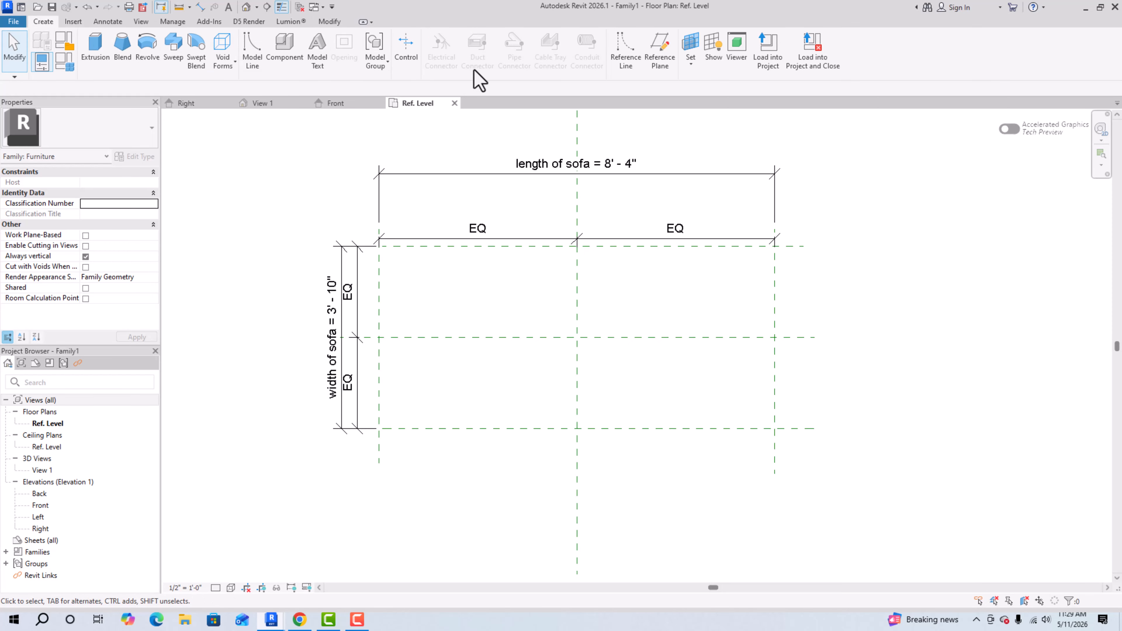
{"action": "left_click", "coordinate": [659, 62]}
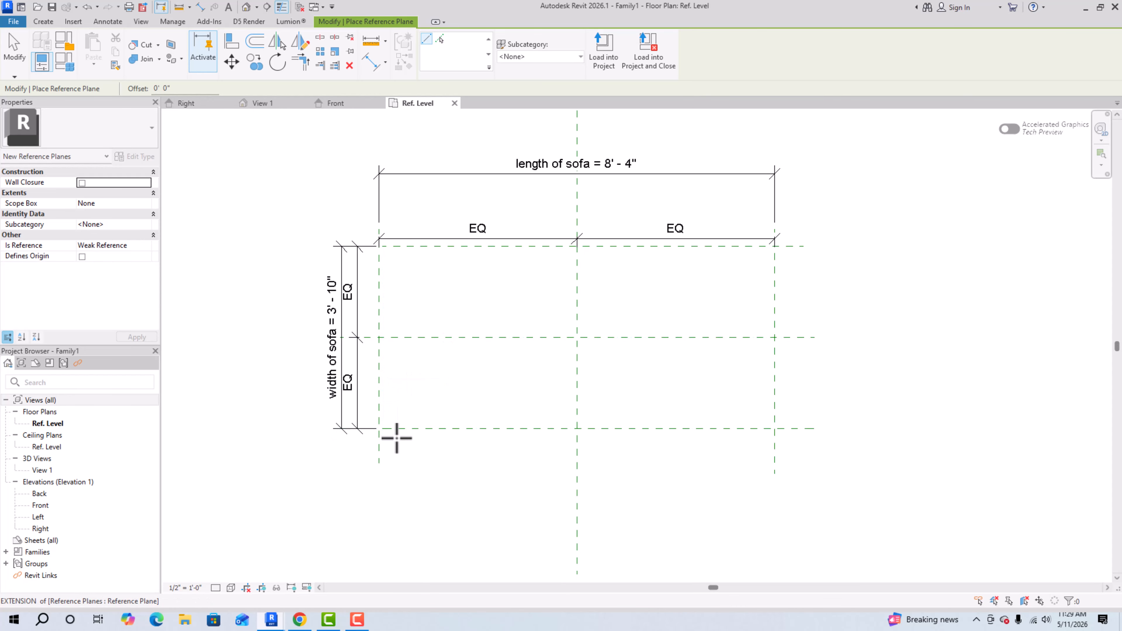
{"action": "left_click", "coordinate": [405, 434]}
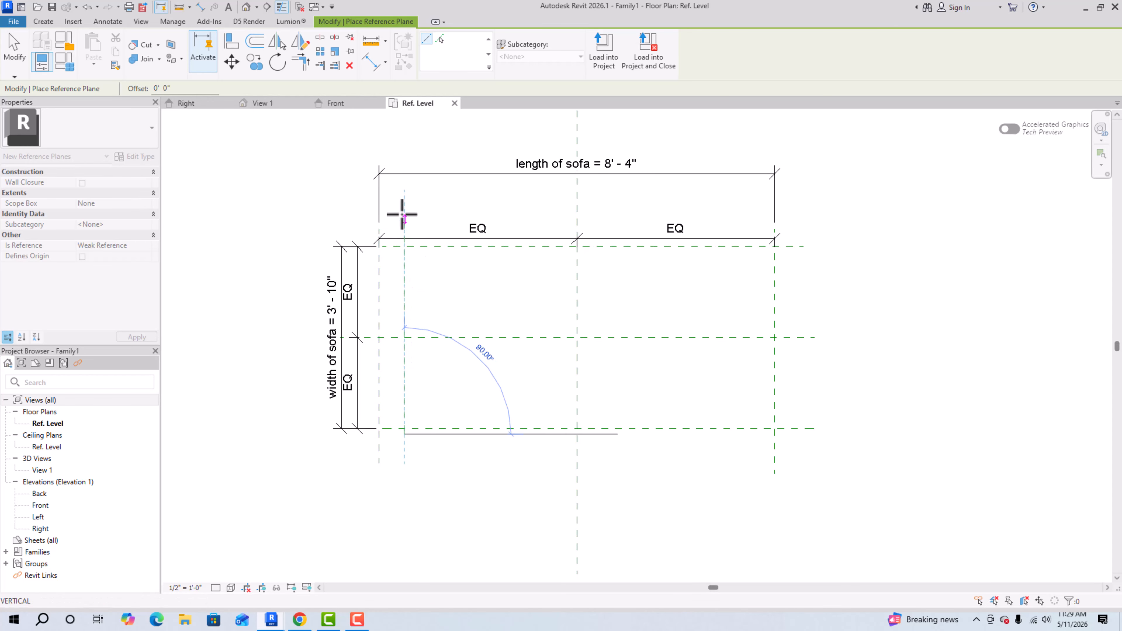
{"action": "left_click", "coordinate": [404, 202]}
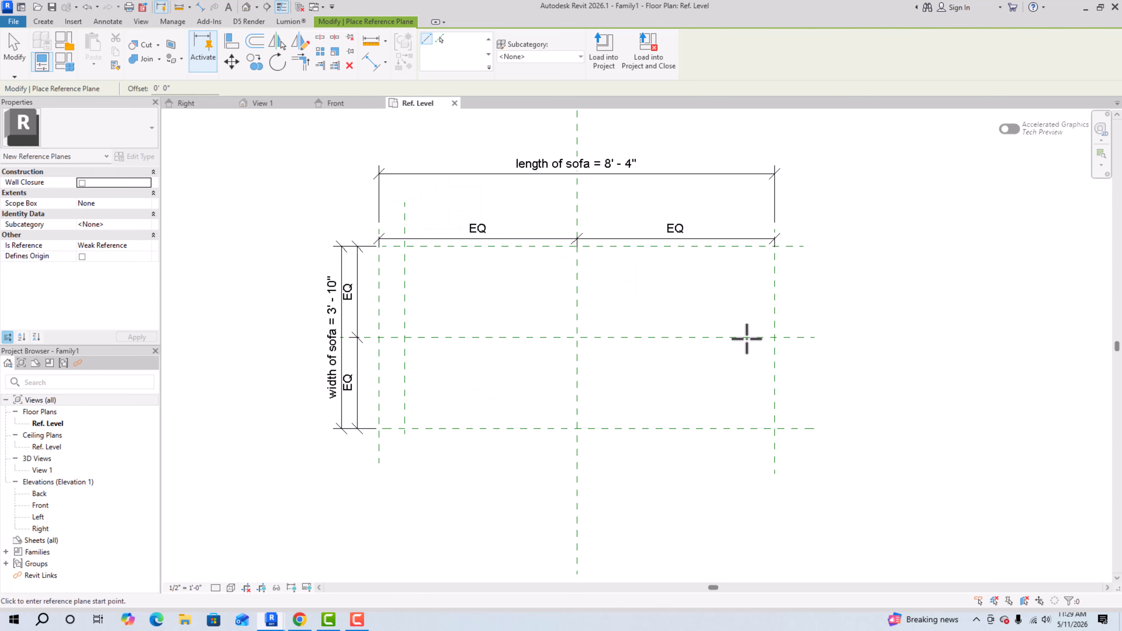
{"action": "left_click", "coordinate": [751, 447]}
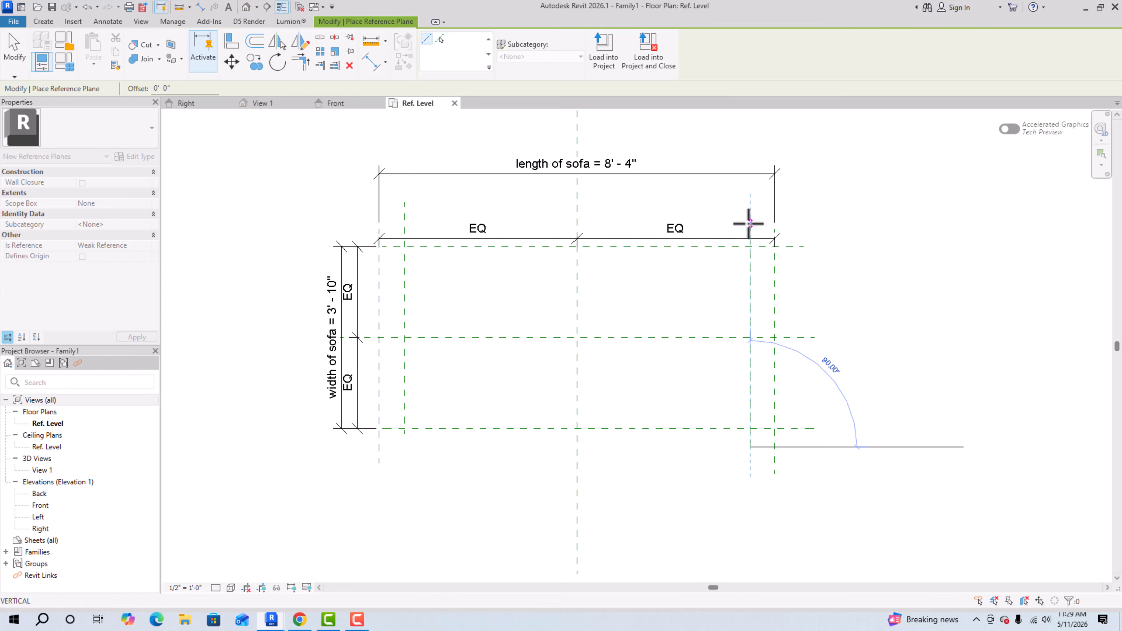
{"action": "left_click", "coordinate": [750, 202]}
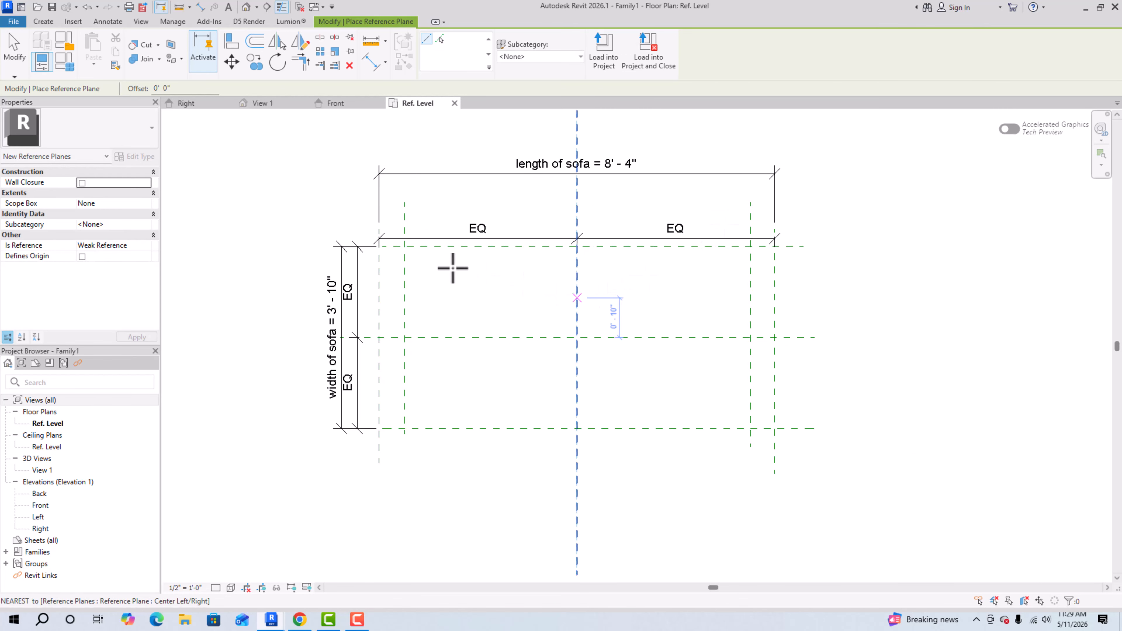
Step: Draw a horizontal reference plane about 6 inches below the upper outer plane, spanning the full sofa length
{"action": "left_click", "coordinate": [374, 271]}
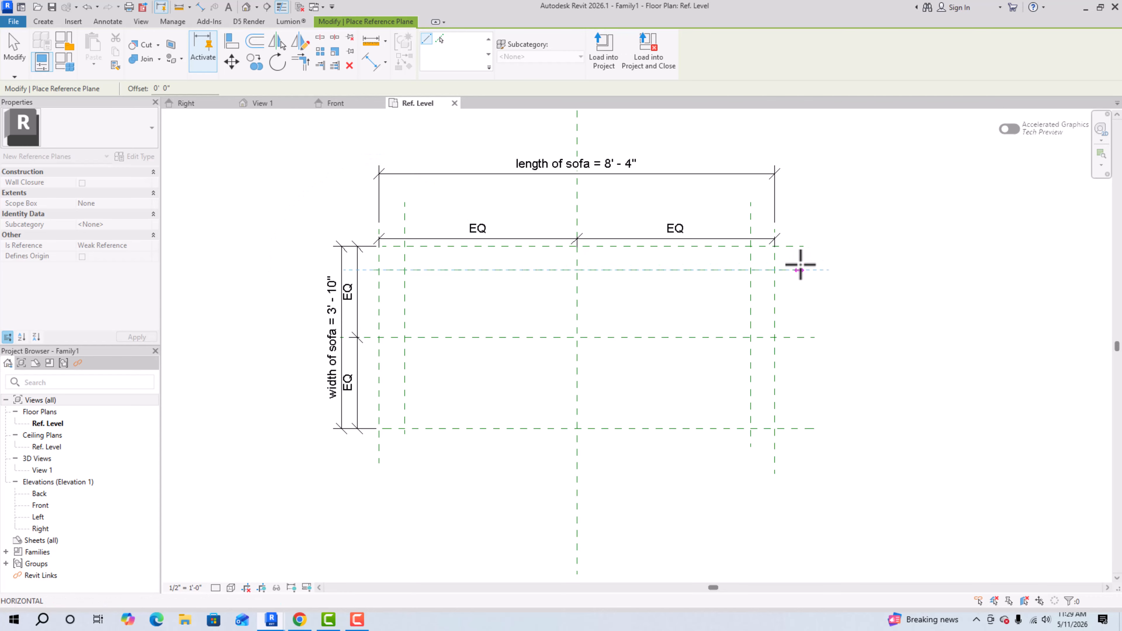
{"action": "scroll", "coordinate": [811, 265], "scroll_direction": "up", "scroll_amount": 2}
{"action": "left_click", "coordinate": [813, 266]}
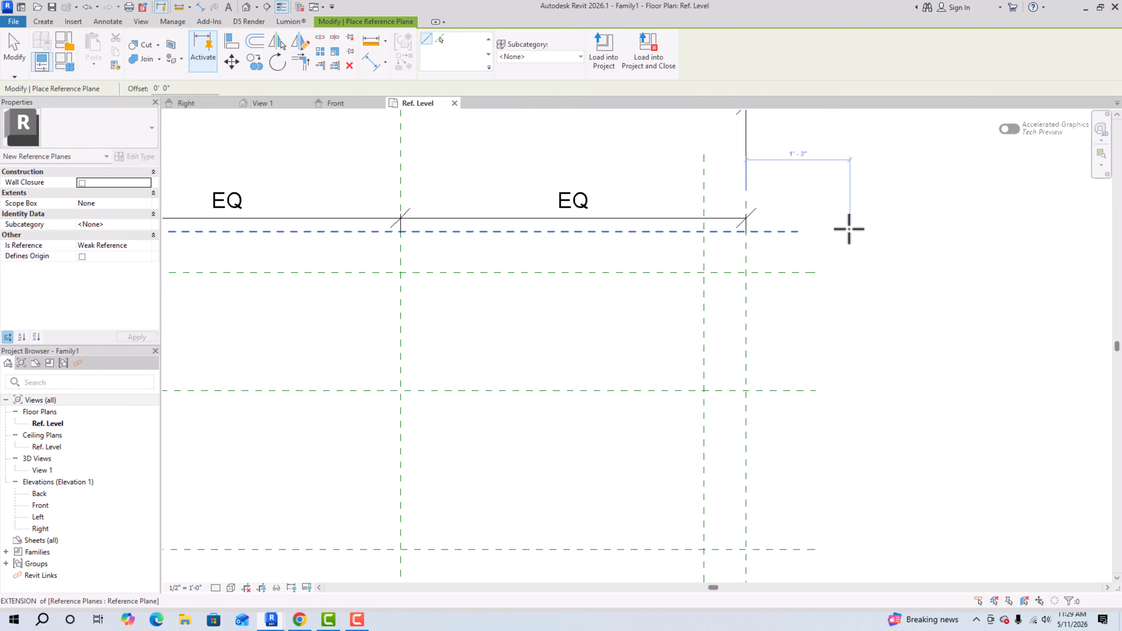
{"action": "key", "text": "Escape"}
{"action": "key", "text": "Escape"}
{"action": "scroll", "coordinate": [772, 291], "scroll_direction": "down", "scroll_amount": 3}
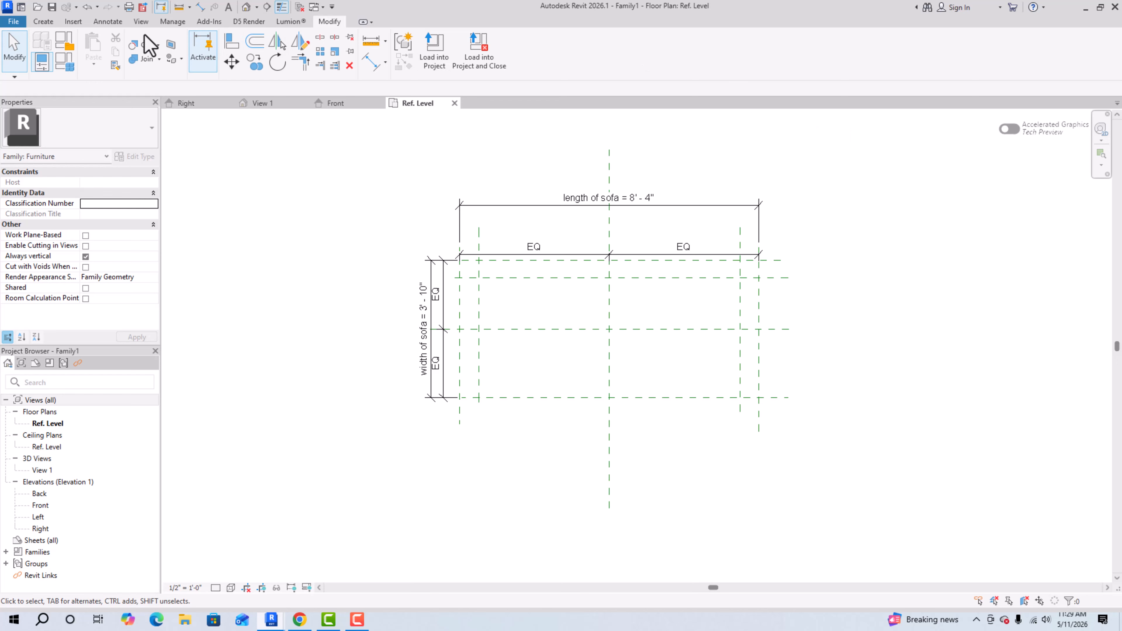
Step: Add an aligned dimension between the upper outer plane and the horizontal plane just below it, placed left of the width dimension
{"action": "left_click", "coordinate": [106, 22]}
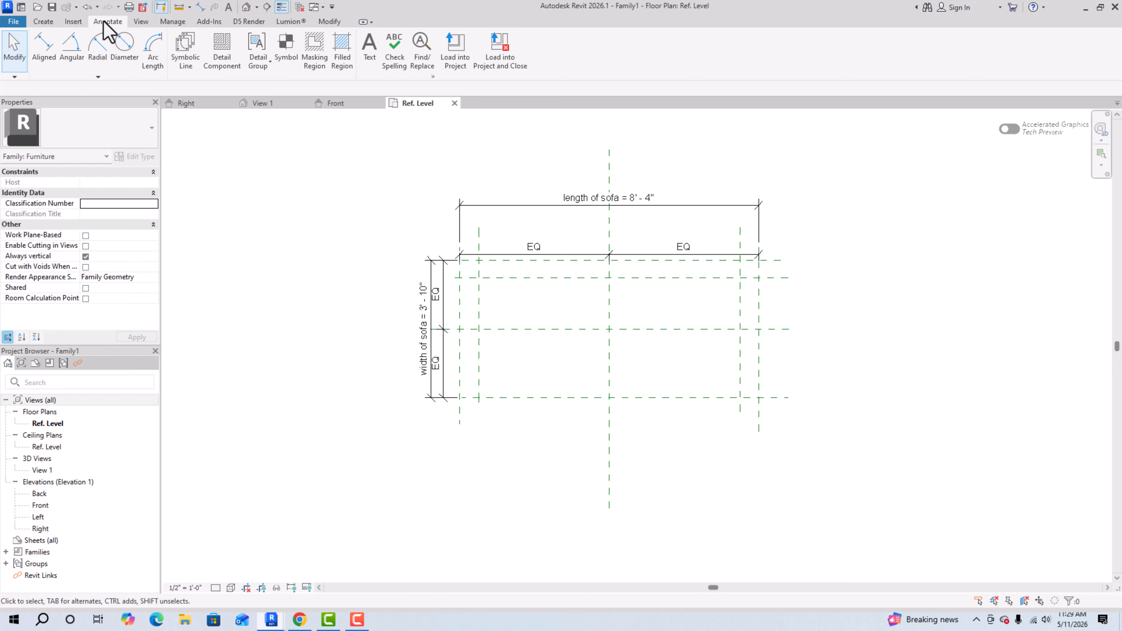
{"action": "left_click", "coordinate": [49, 56]}
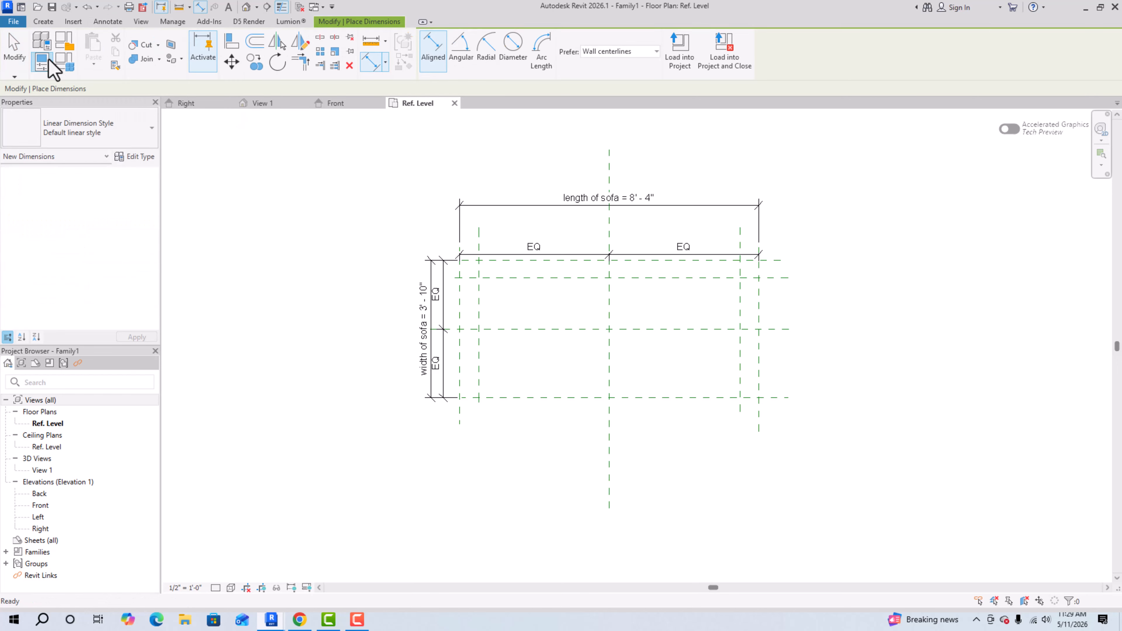
{"action": "scroll", "coordinate": [513, 294], "scroll_direction": "up", "scroll_amount": 3}
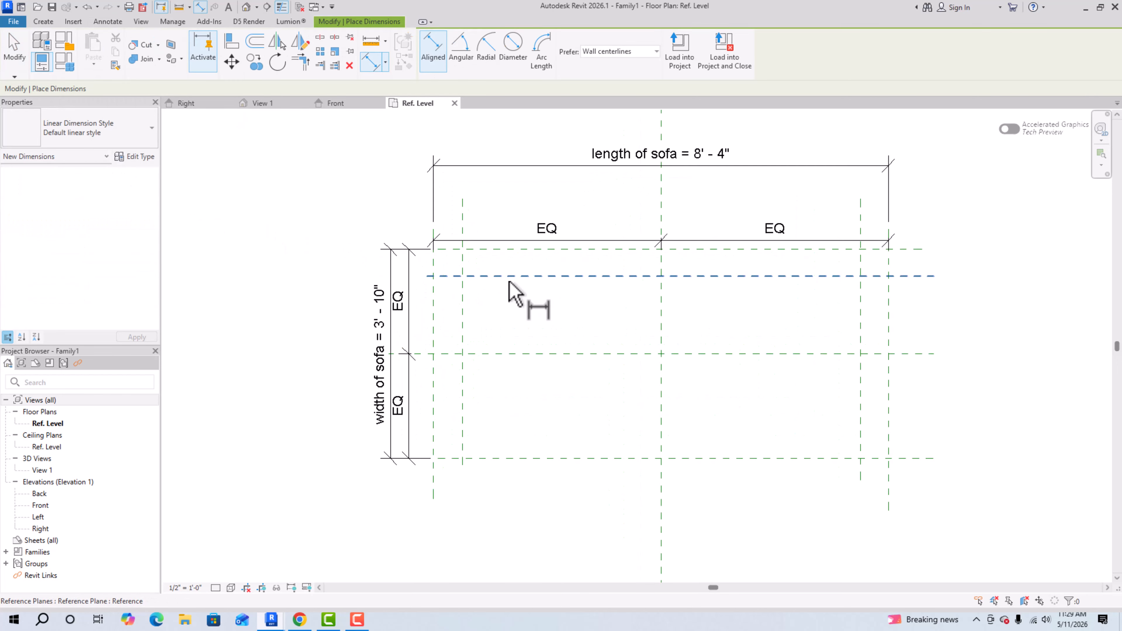
{"action": "left_click", "coordinate": [446, 250]}
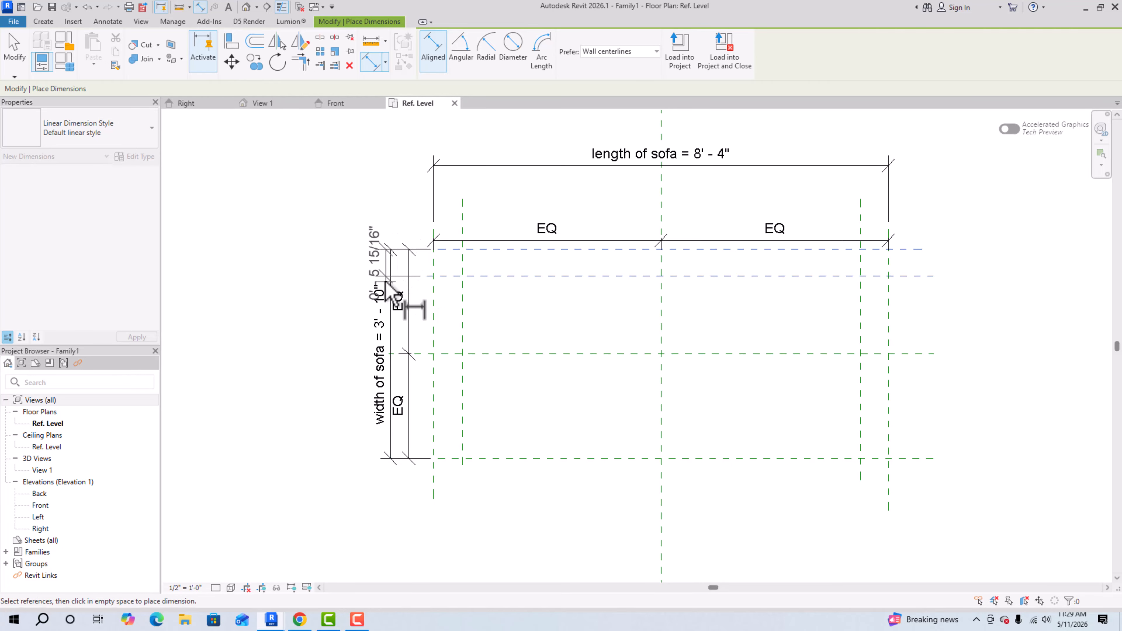
{"action": "left_click", "coordinate": [343, 282]}
Step: Add an aligned dimension between the left outer and left inner vertical planes, placed above the equality dimension
{"action": "scroll", "coordinate": [433, 242], "scroll_direction": "up", "scroll_amount": 2}
{"action": "left_click", "coordinate": [435, 230]}
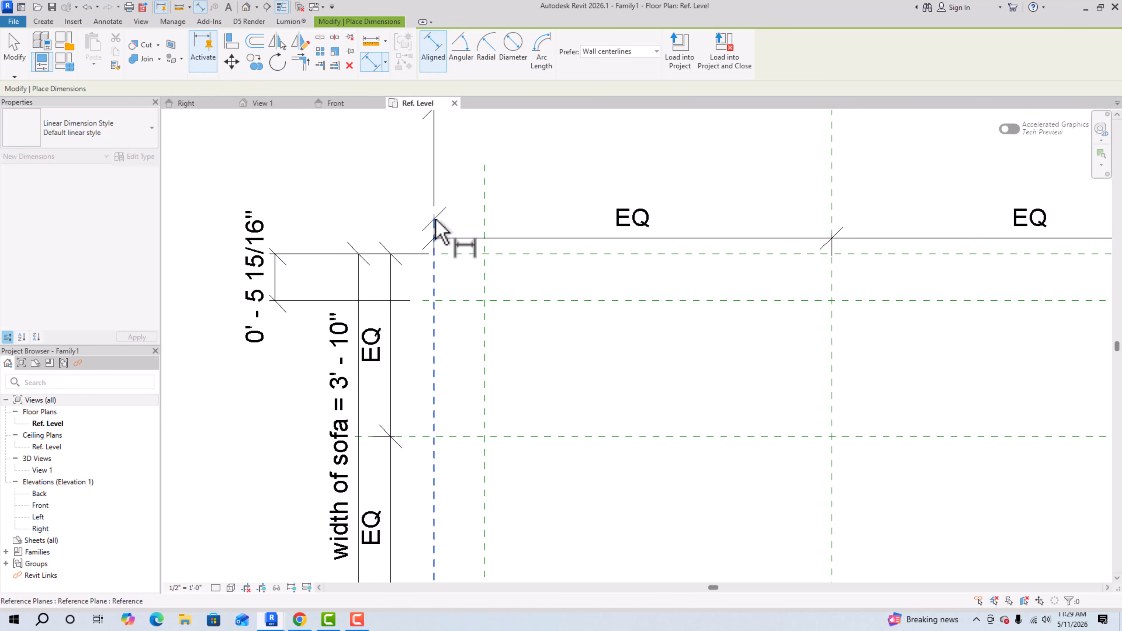
{"action": "left_click", "coordinate": [486, 225]}
{"action": "left_click", "coordinate": [533, 201]}
{"action": "scroll", "coordinate": [431, 230], "scroll_direction": "down", "scroll_amount": 2}
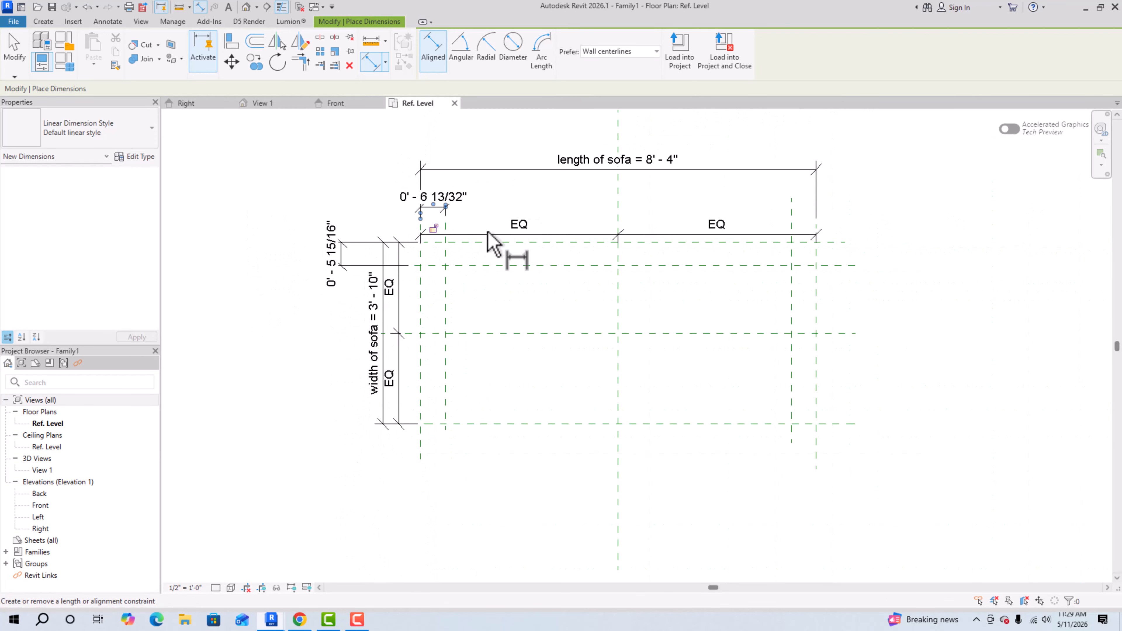
Step: Add an aligned dimension between the right inner and right outer vertical planes, placed above the equality dimension
{"action": "scroll", "coordinate": [824, 242], "scroll_direction": "up", "scroll_amount": 2}
{"action": "left_click", "coordinate": [783, 207]}
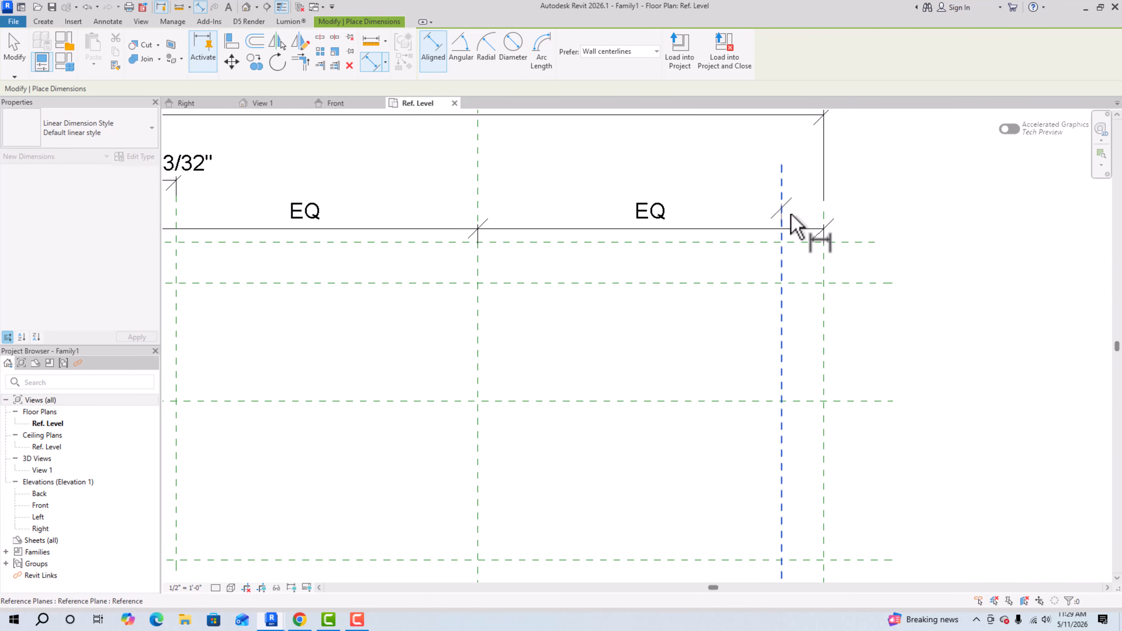
{"action": "left_click", "coordinate": [824, 221]}
{"action": "left_click", "coordinate": [884, 200]}
Step: Add a second aligned dimension between the two upper horizontal planes, placed outside the right end of the framework
{"action": "left_click", "coordinate": [854, 244]}
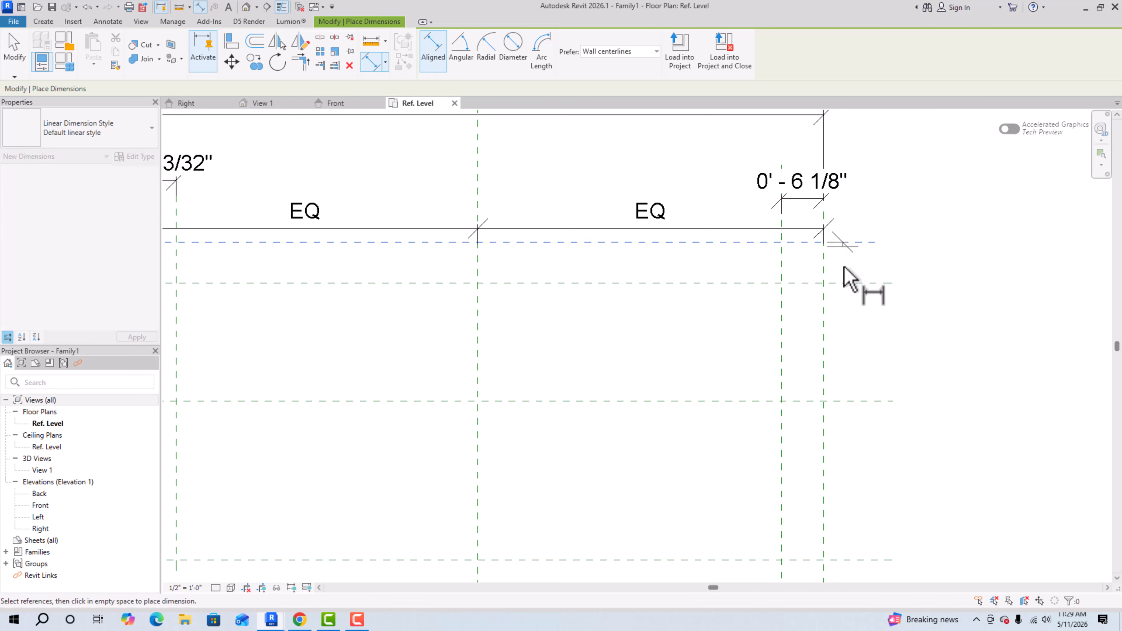
{"action": "left_click", "coordinate": [852, 283]}
{"action": "left_click", "coordinate": [892, 329]}
{"action": "scroll", "coordinate": [979, 312], "scroll_direction": "down", "scroll_amount": 1}
{"action": "scroll", "coordinate": [978, 312], "scroll_direction": "down", "scroll_amount": 1}
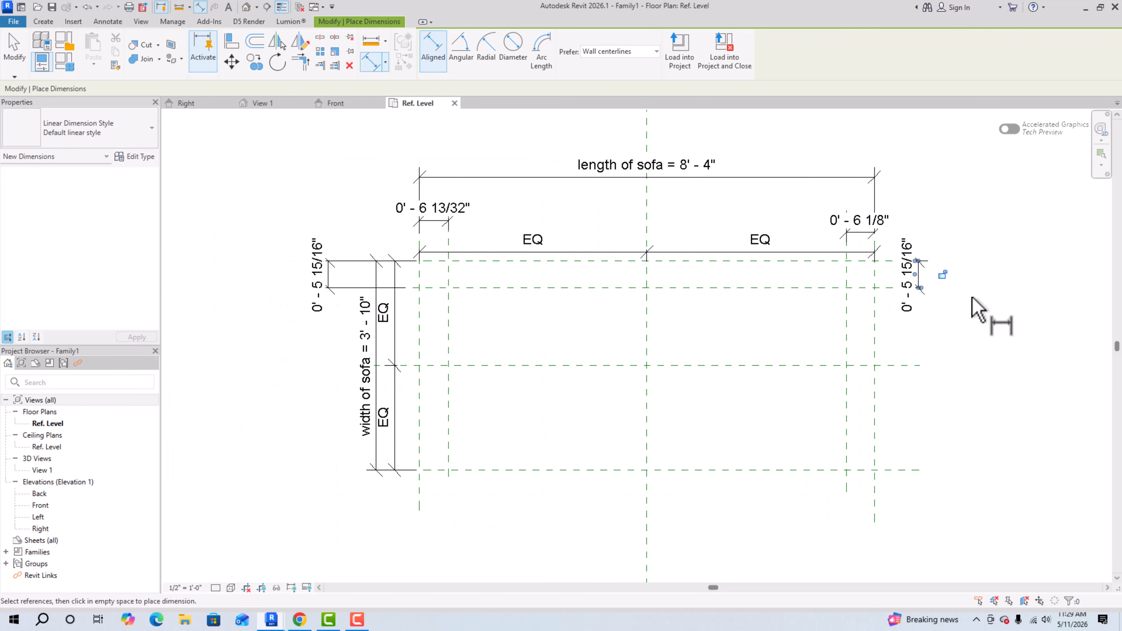
{"action": "scroll", "coordinate": [972, 298], "scroll_direction": "down", "scroll_amount": 1}
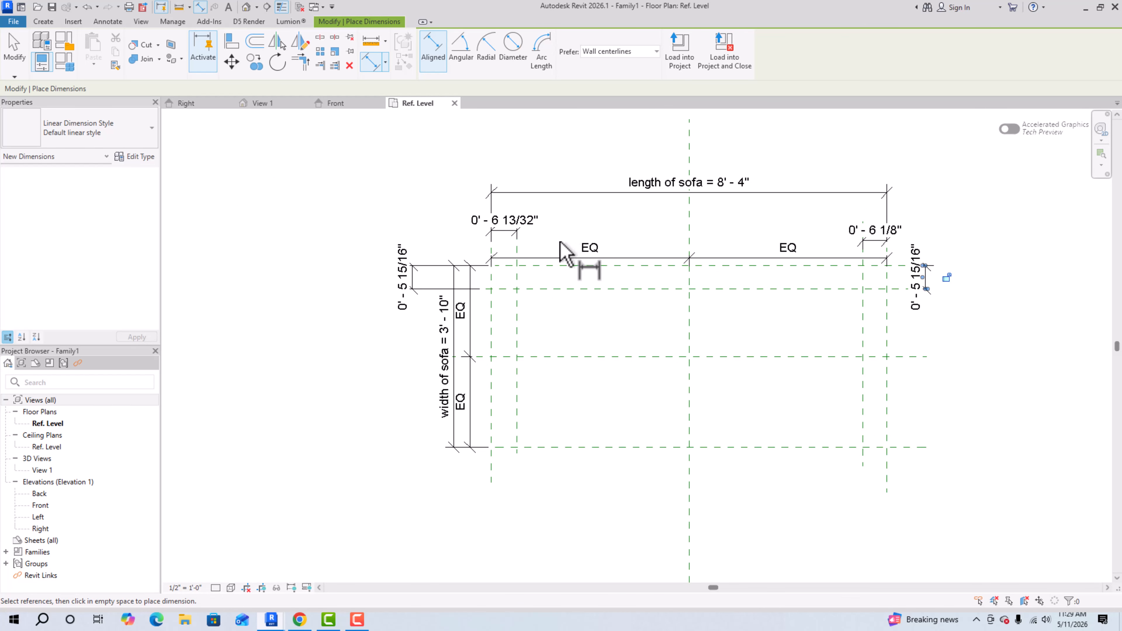
{"action": "key", "text": "Escape"}
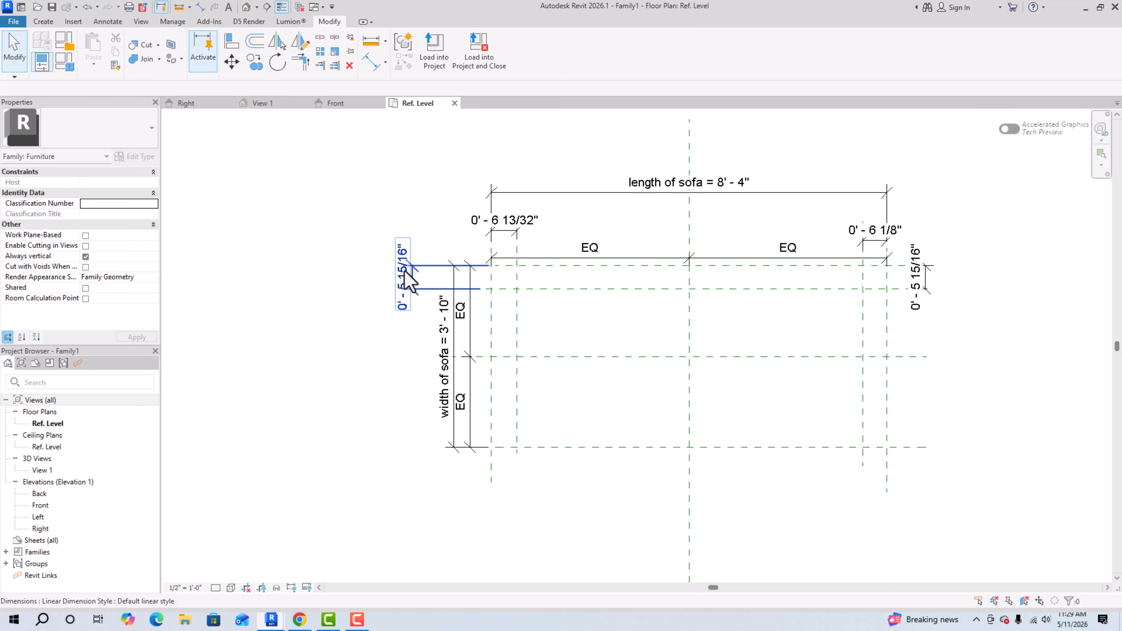
Step: Label the four inner offset dimensions with a new type family parameter named "hand rest width", removing the conflicting constraints
{"action": "left_click", "coordinate": [411, 277]}
{"action": "left_click", "coordinate": [503, 231], "text": "ctrl"}
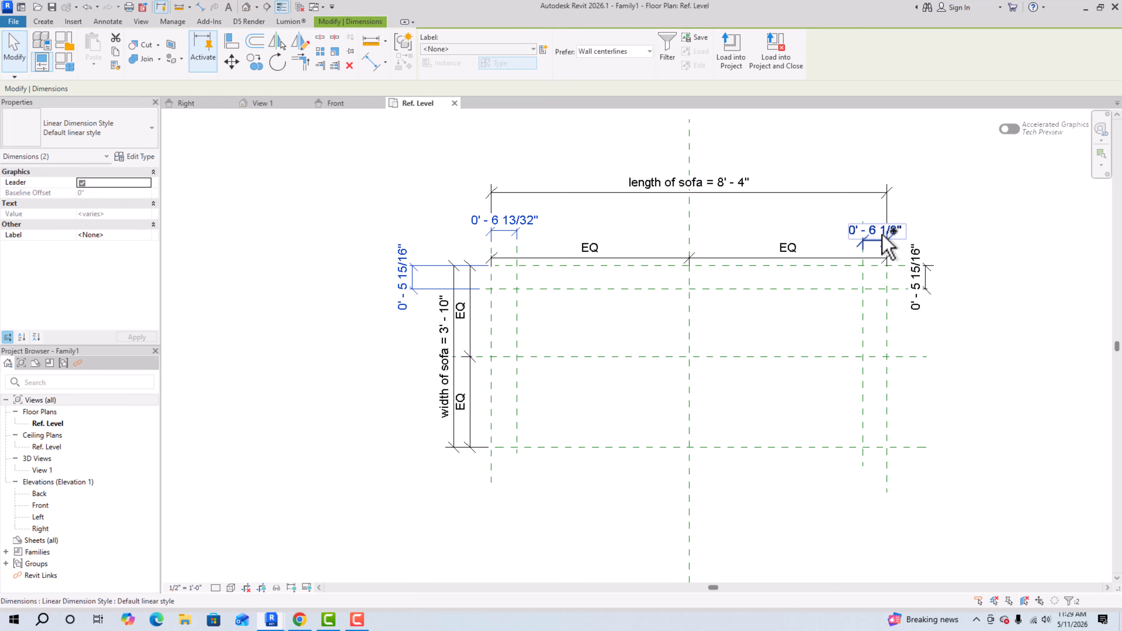
{"action": "left_click", "coordinate": [874, 241], "text": "ctrl"}
{"action": "left_click", "coordinate": [922, 292], "text": "ctrl"}
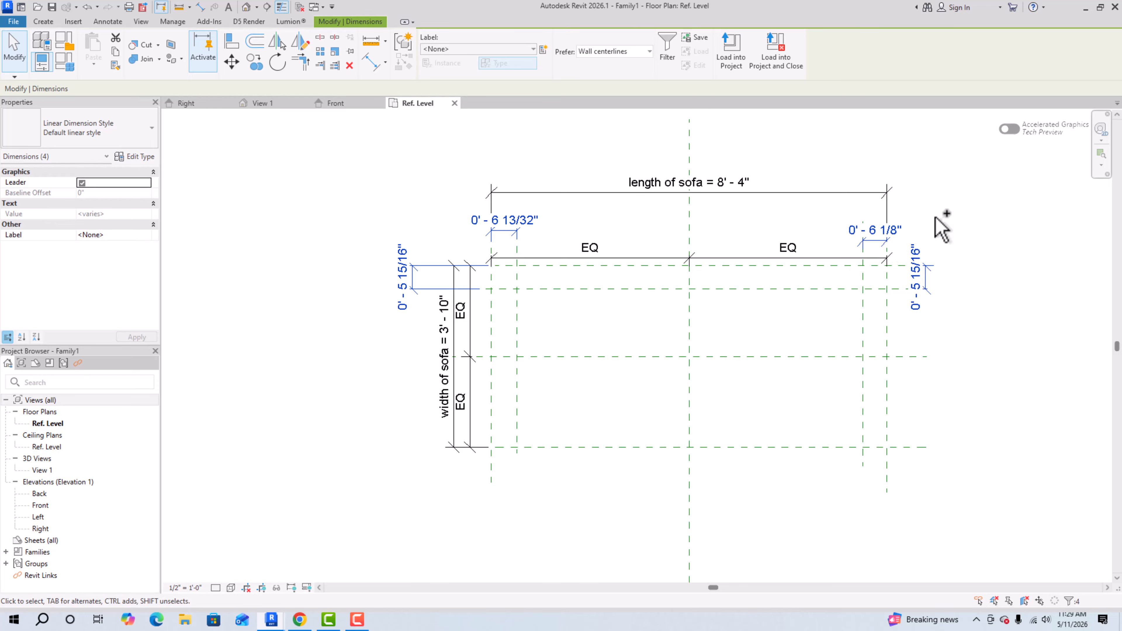
{"action": "left_click", "coordinate": [544, 49]}
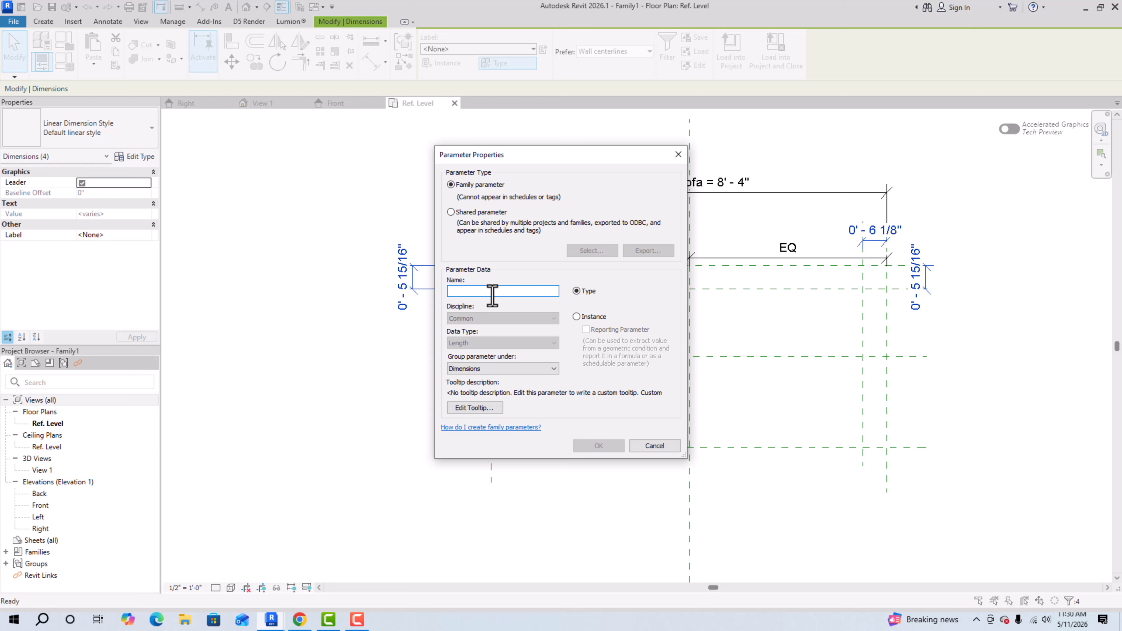
{"action": "type", "text": "bak"}
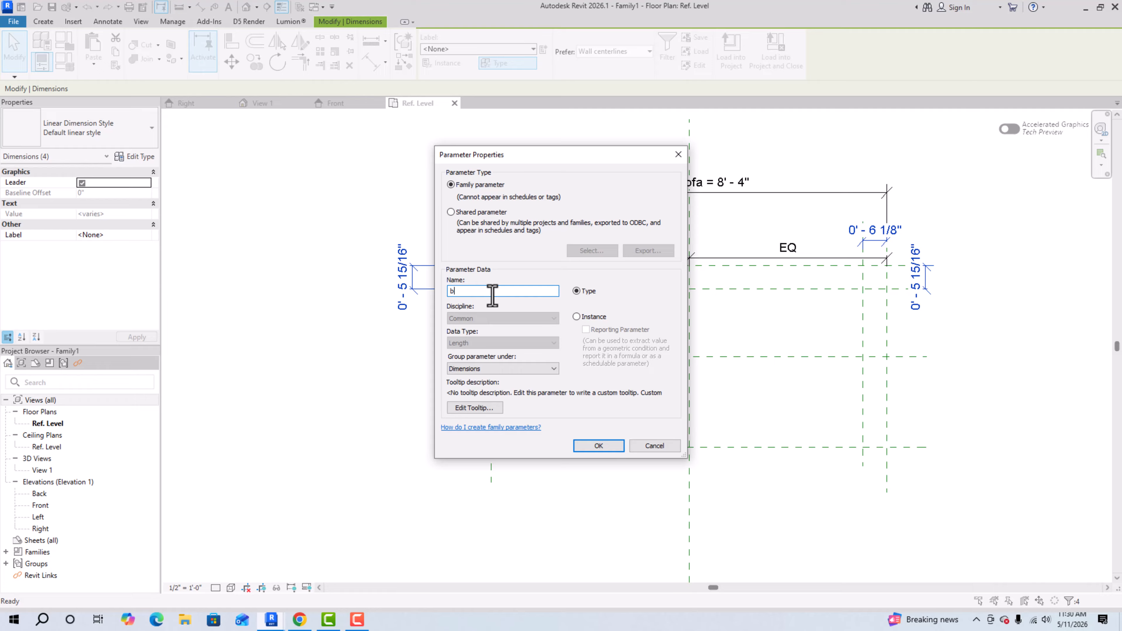
{"action": "key", "text": "BackSpace"}
{"action": "type", "text": "ha"}
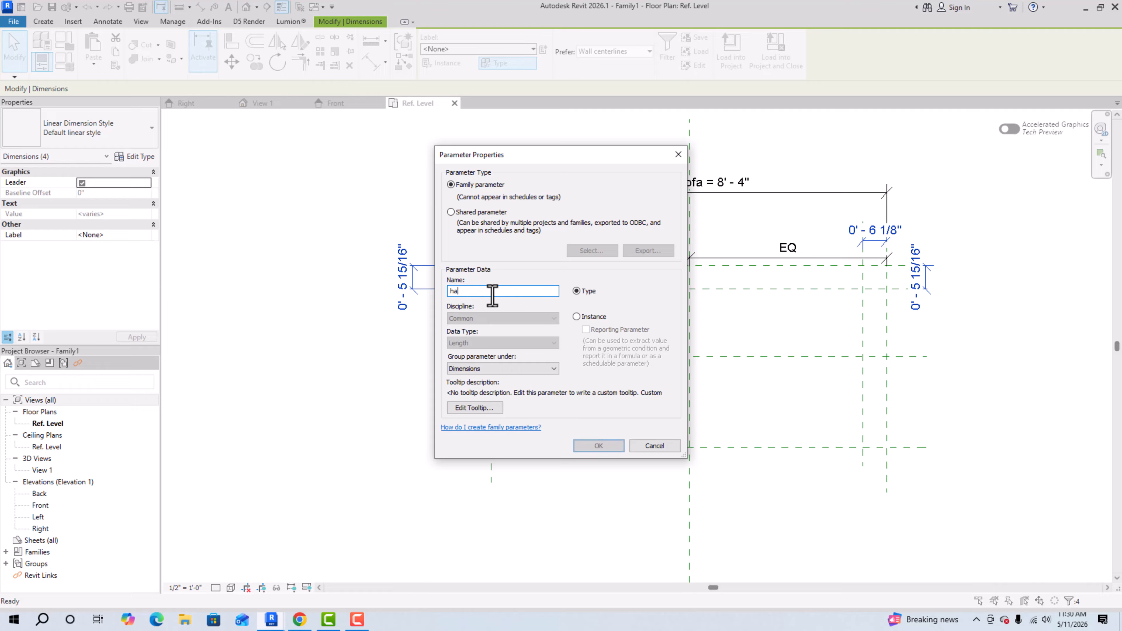
{"action": "type", "text": "nd rest width"}
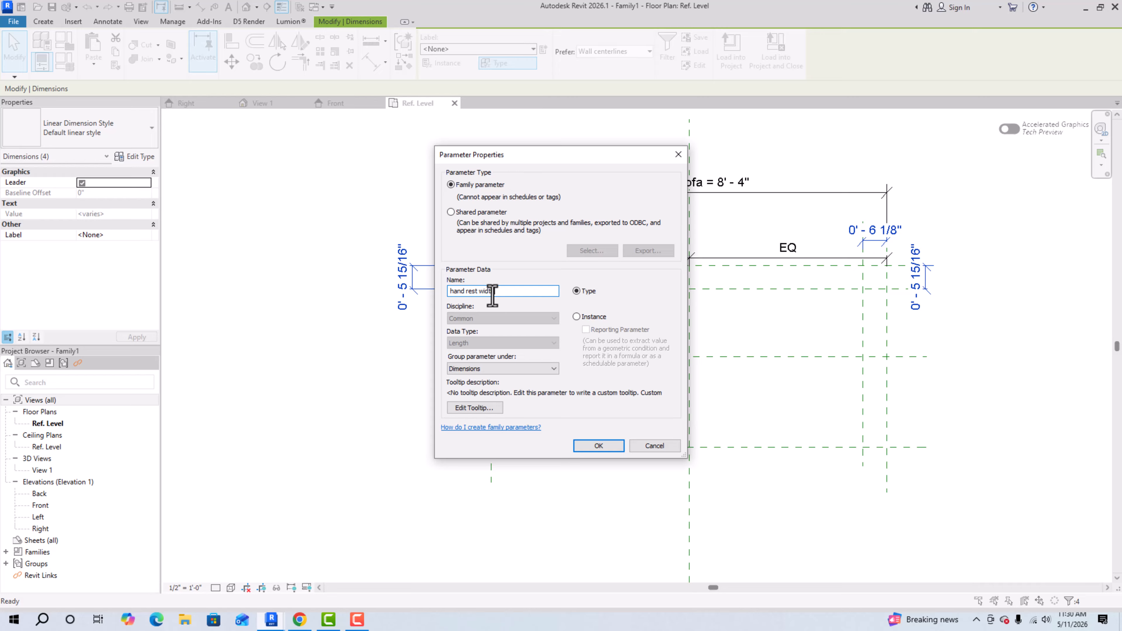
{"action": "left_click", "coordinate": [598, 446]}
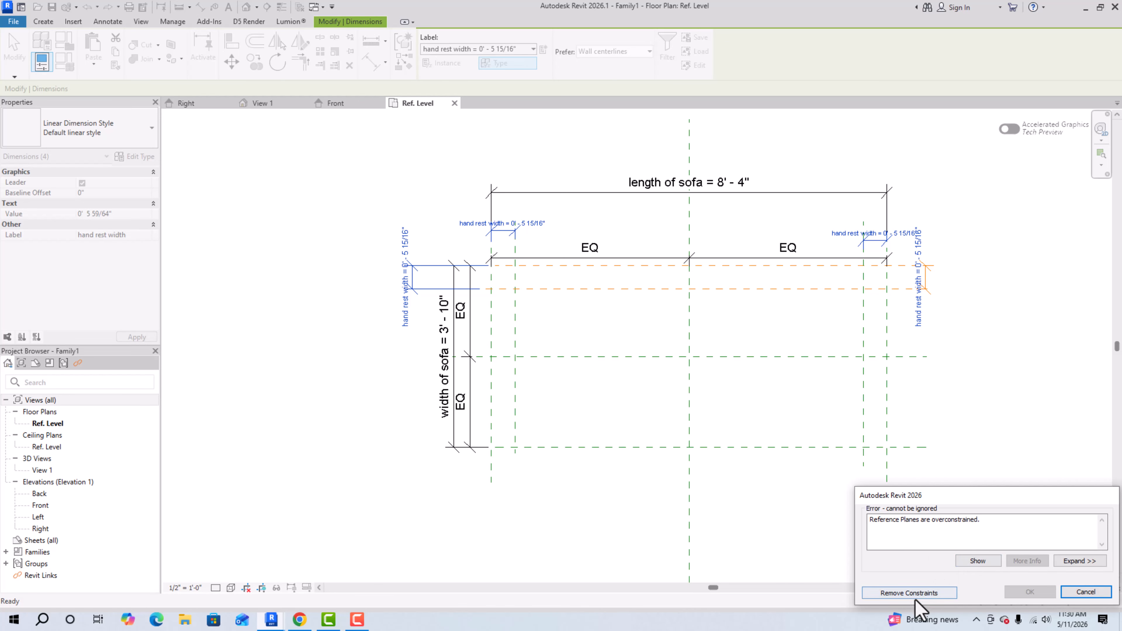
{"action": "left_click", "coordinate": [910, 593]}
{"action": "left_click", "coordinate": [981, 411]}
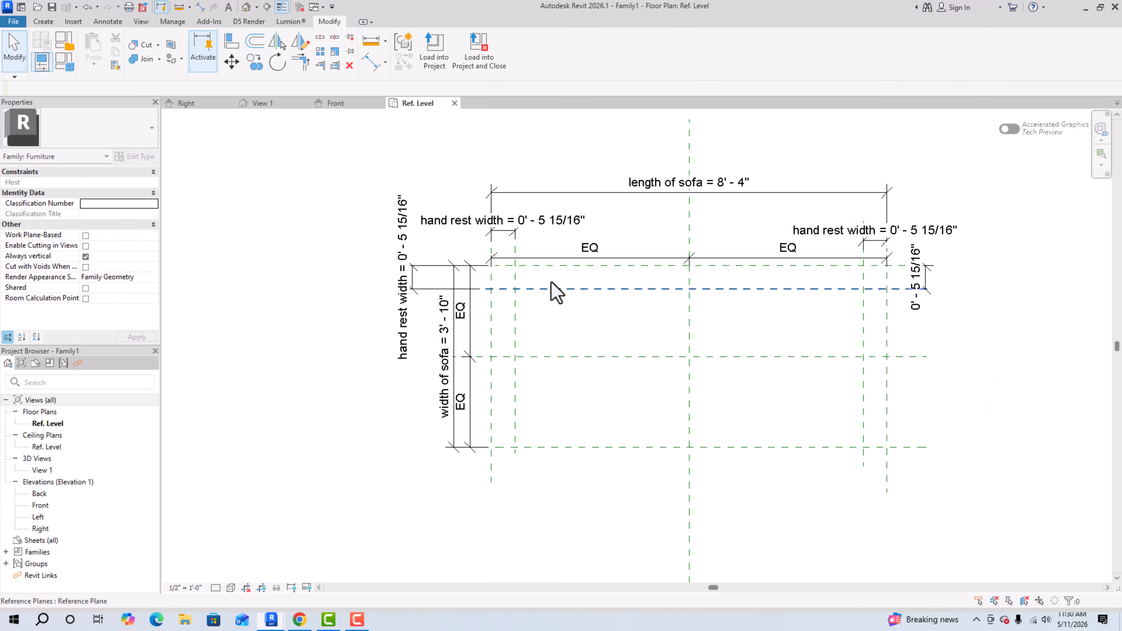
Step: Set the family's hand rest width to 5", length of sofa to 8' and width of sofa to 2' 10", and apply the changes
{"action": "scroll", "coordinate": [567, 229], "scroll_direction": "up", "scroll_amount": 2}
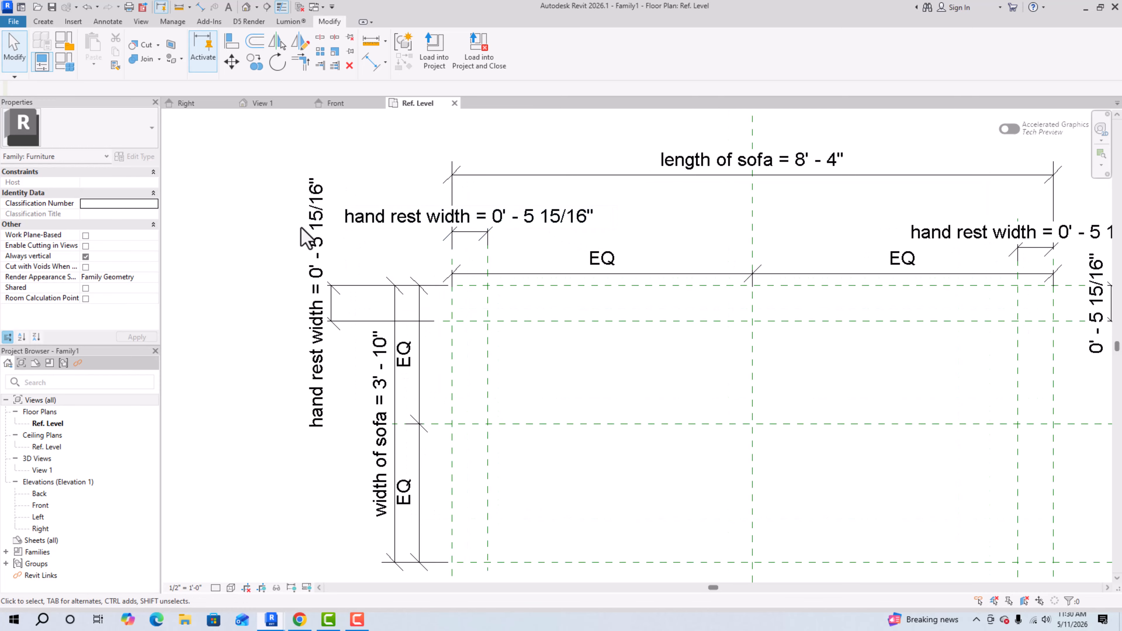
{"action": "scroll", "coordinate": [308, 237], "scroll_direction": "down", "scroll_amount": 2}
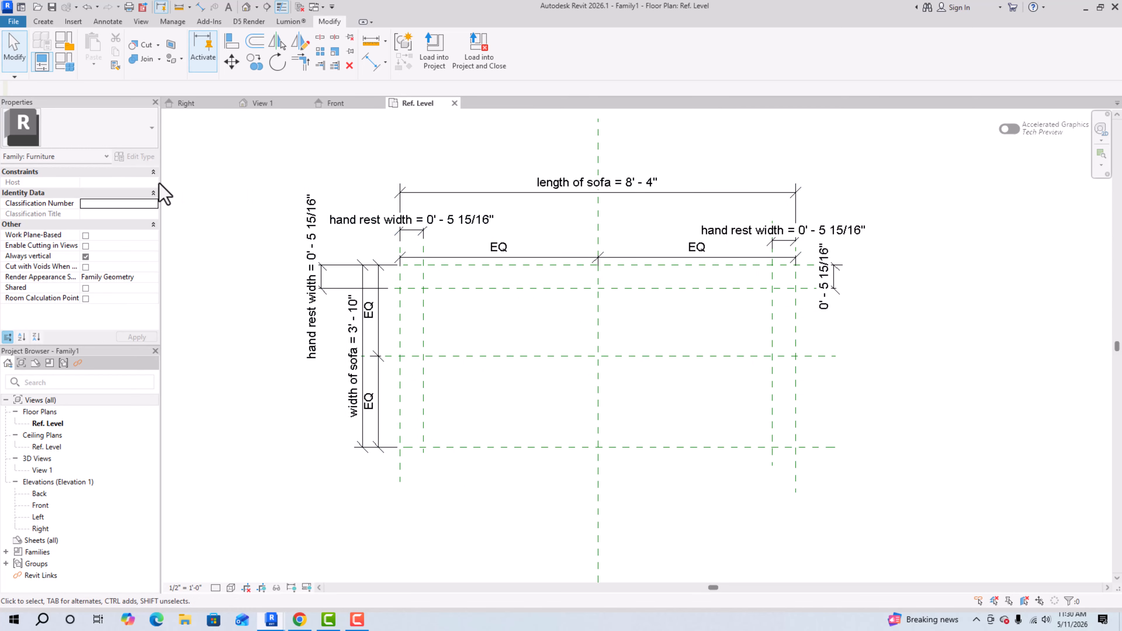
{"action": "left_click", "coordinate": [66, 70]}
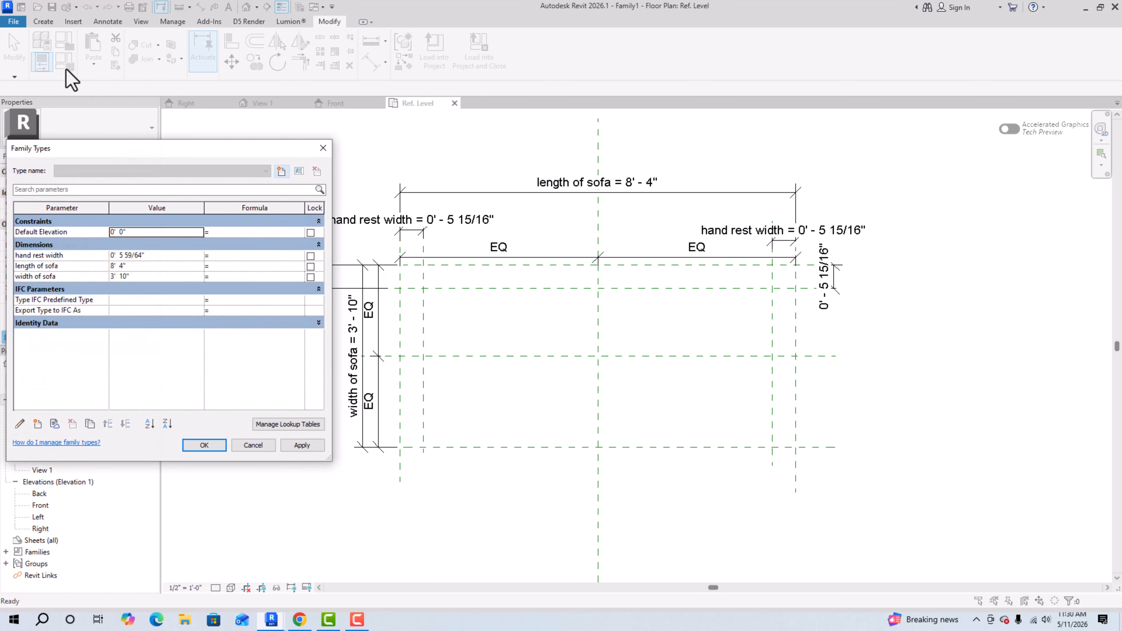
{"action": "left_click", "coordinate": [165, 259]}
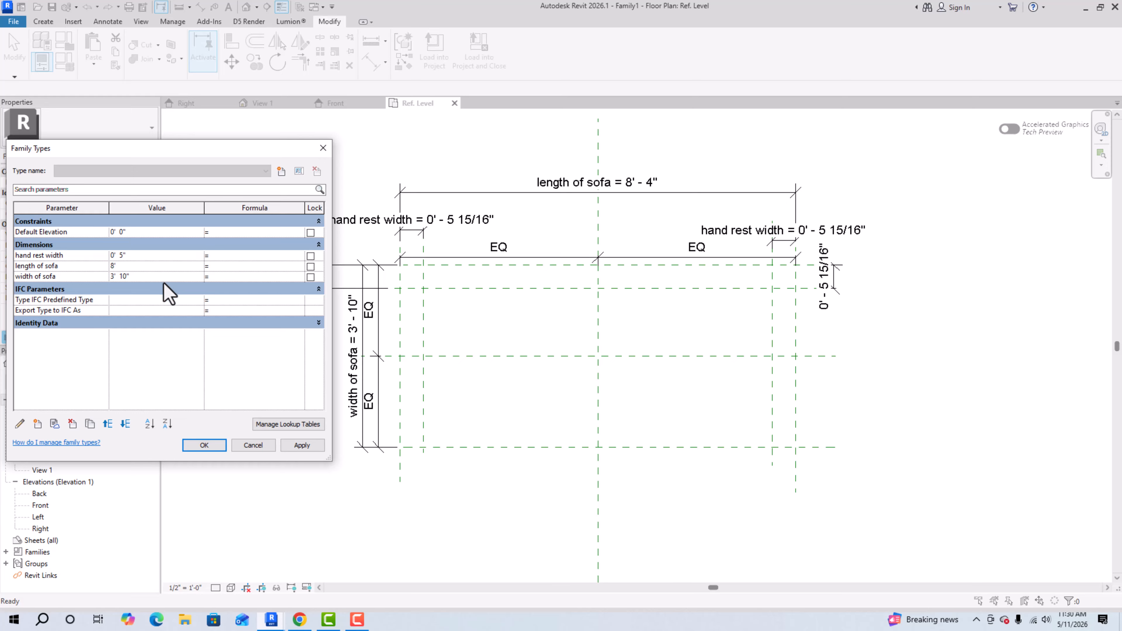
{"action": "key", "text": "Return"}
{"action": "left_click", "coordinate": [303, 446]}
{"action": "left_click", "coordinate": [203, 443]}
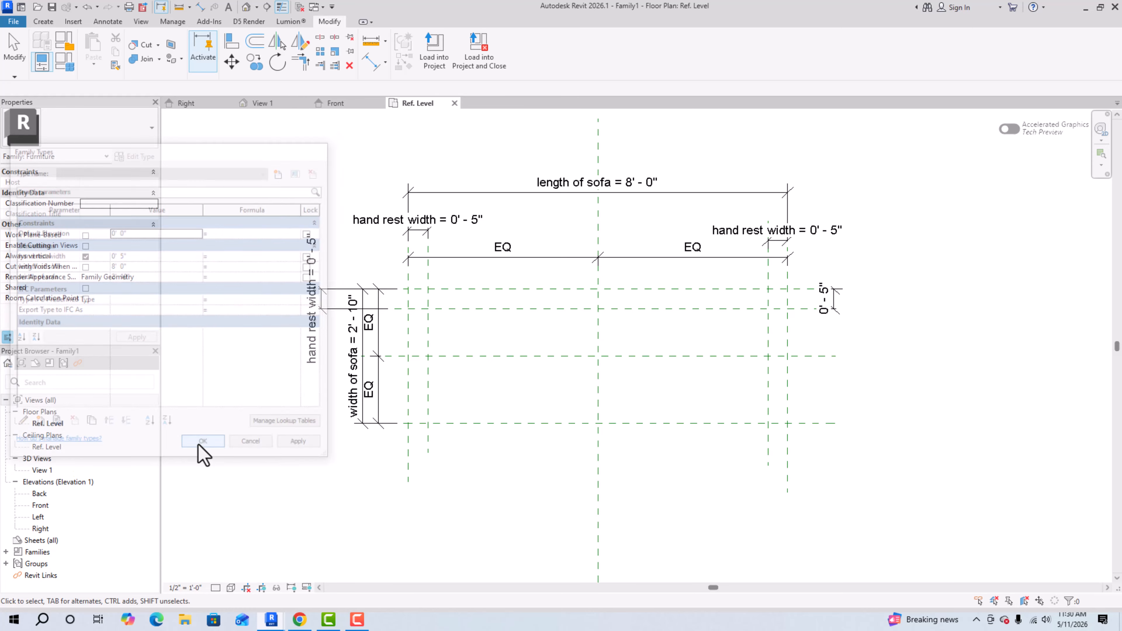
Step: Start a solid extrusion and sketch a rectangular seat profile between the inner vertical planes, from the upper inner plane to the lowest horizontal plane
{"action": "scroll", "coordinate": [895, 444], "scroll_direction": "up", "scroll_amount": 2}
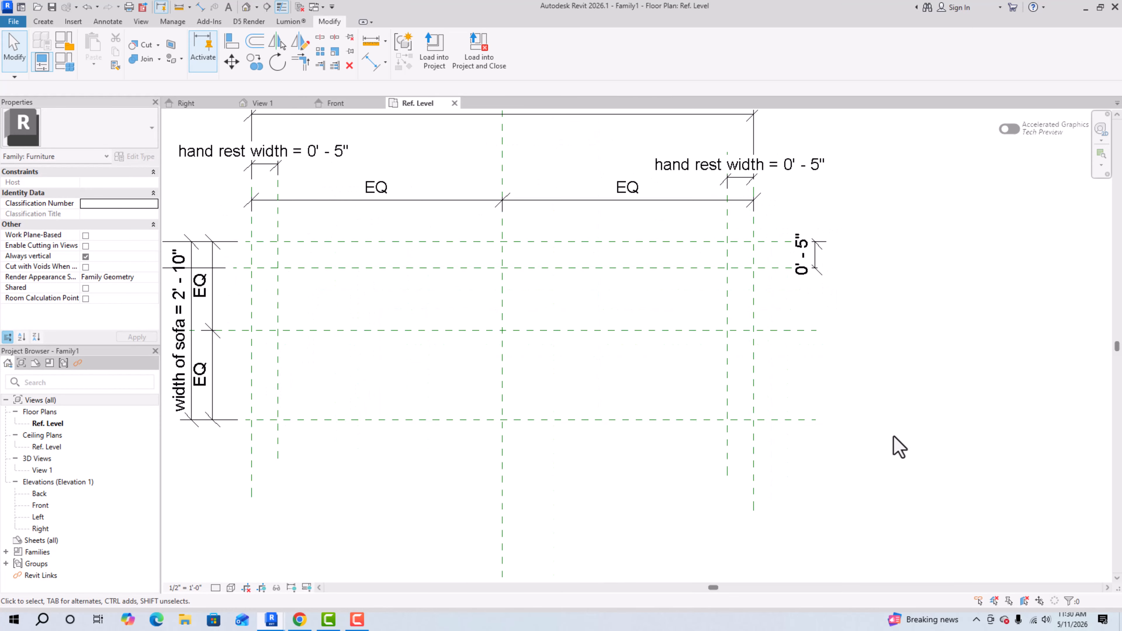
{"action": "scroll", "coordinate": [825, 371], "scroll_direction": "down", "scroll_amount": 2}
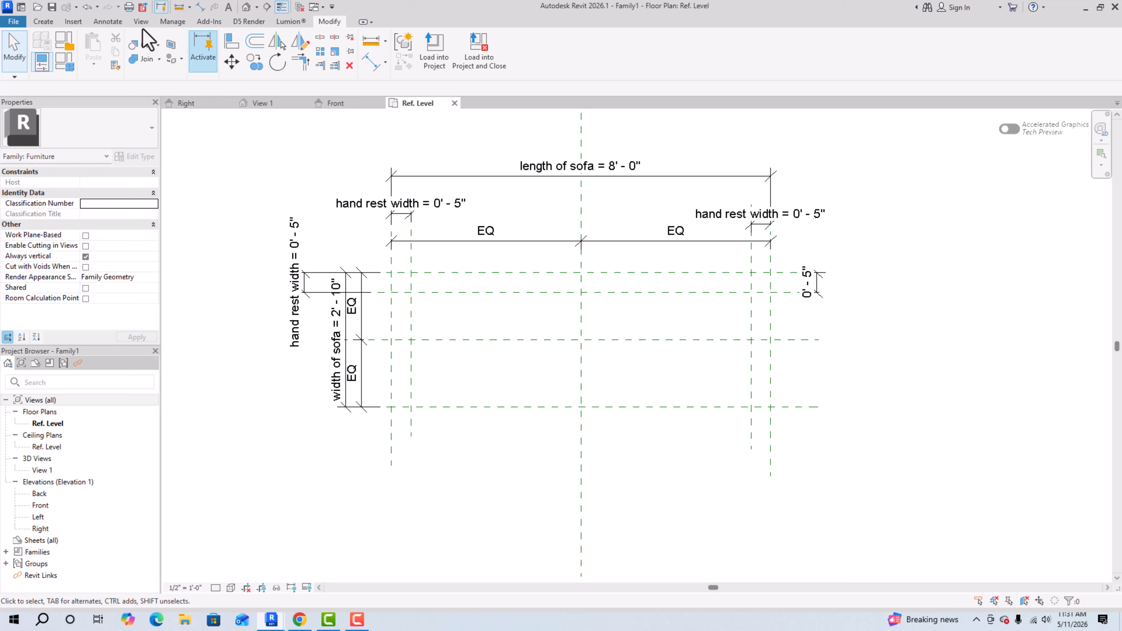
{"action": "left_click", "coordinate": [43, 23]}
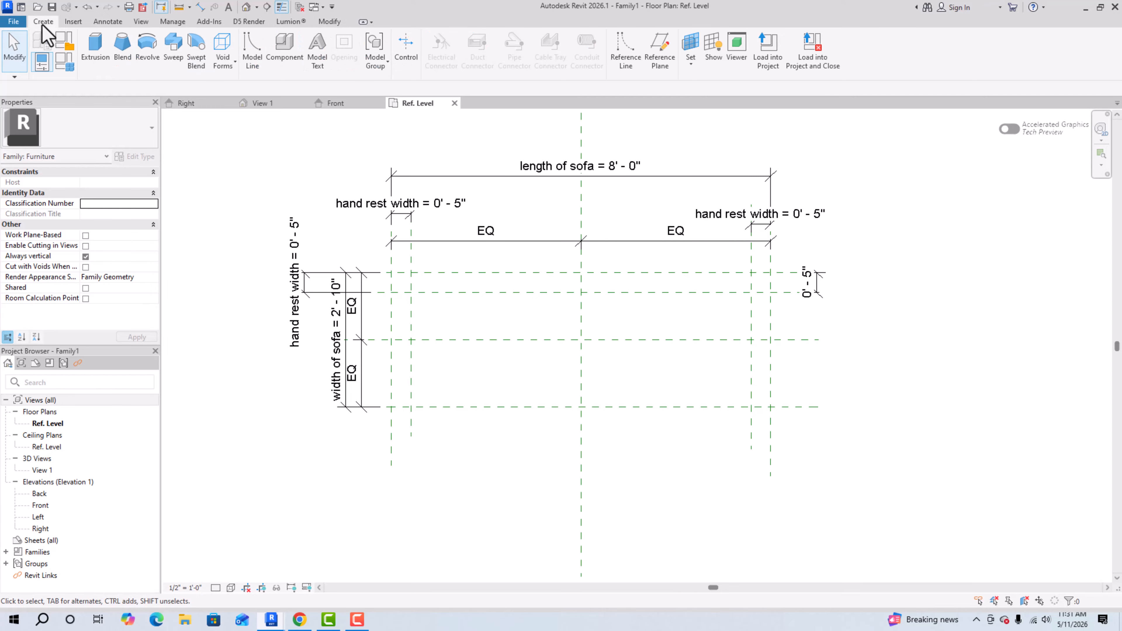
{"action": "left_click", "coordinate": [98, 46]}
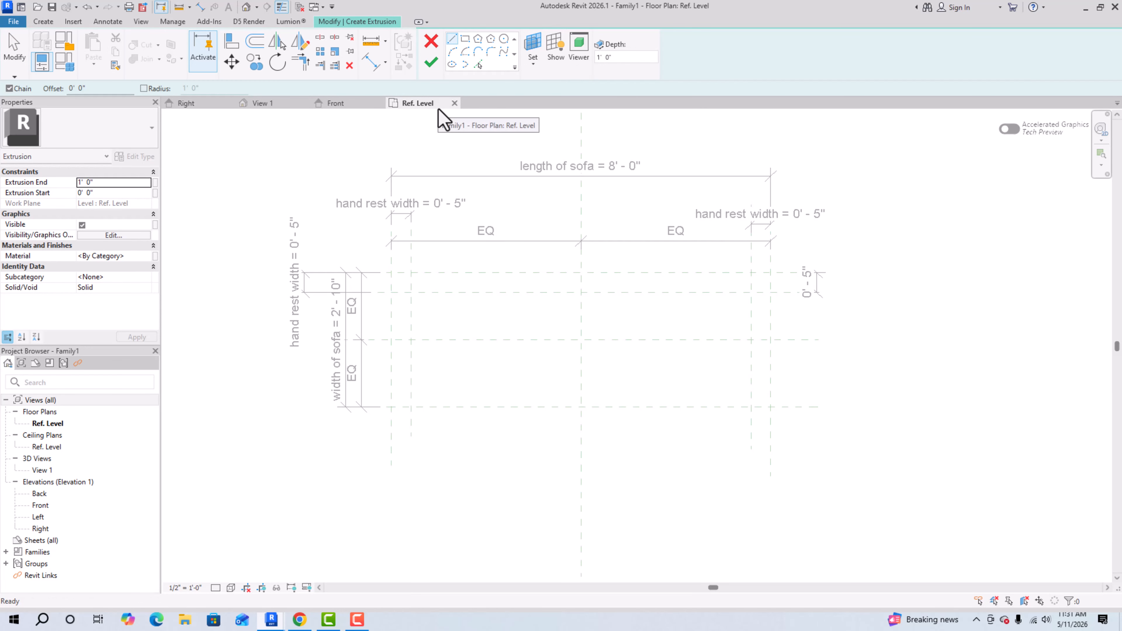
{"action": "left_click", "coordinate": [465, 40]}
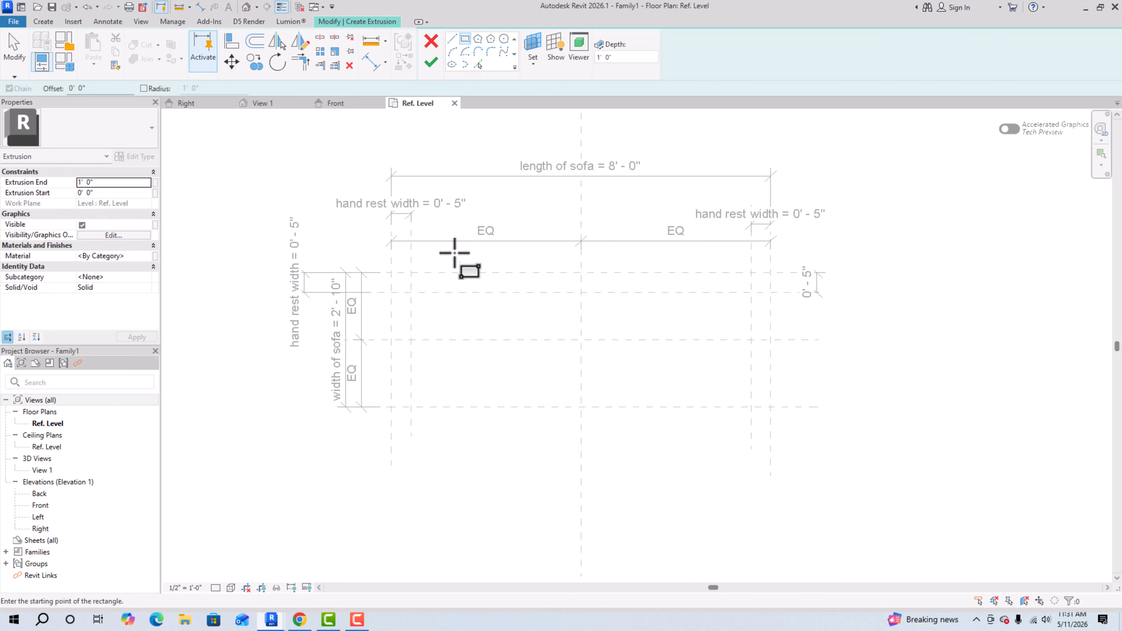
{"action": "left_click", "coordinate": [411, 292]}
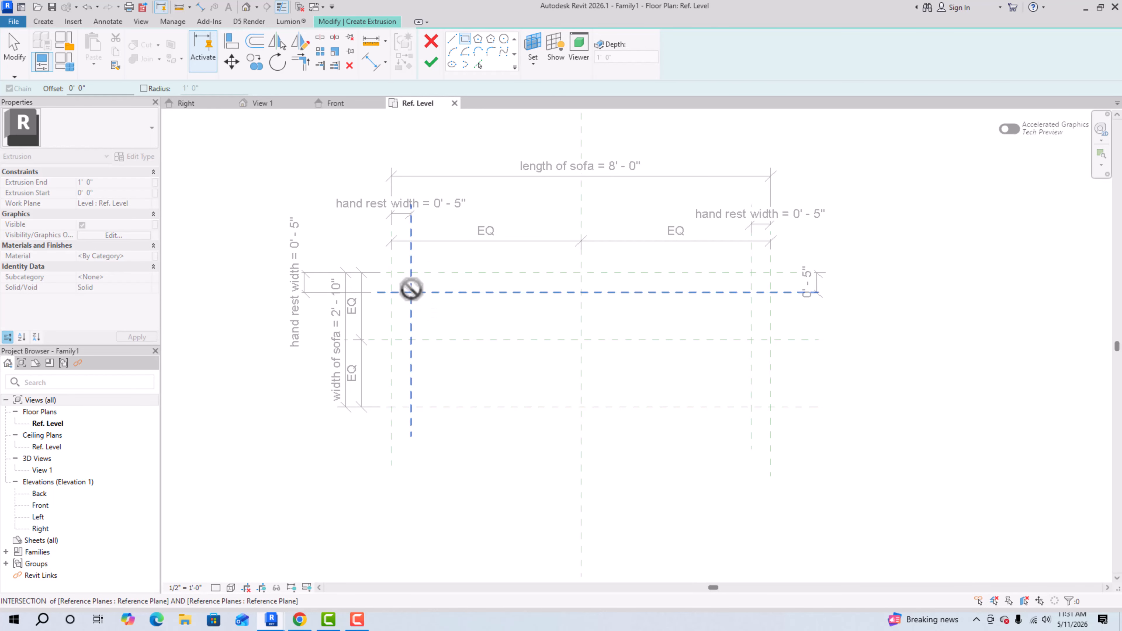
{"action": "left_click", "coordinate": [751, 406]}
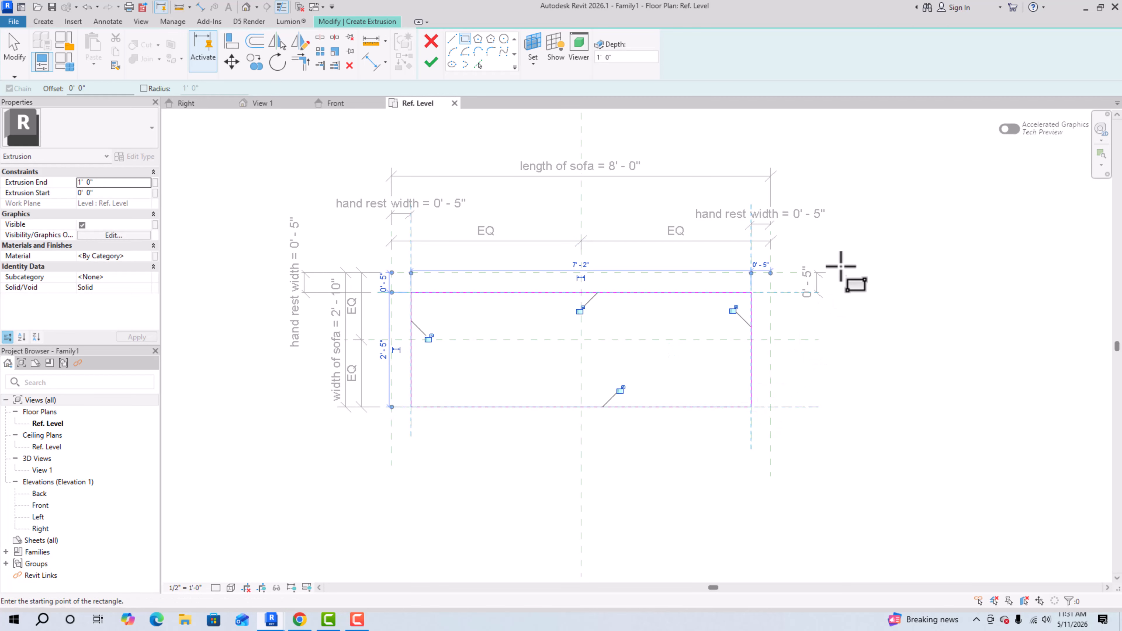
Step: Lock all four edges of the rectangular seat profile to their reference planes
{"action": "left_click", "coordinate": [581, 309]}
{"action": "left_click", "coordinate": [734, 309]}
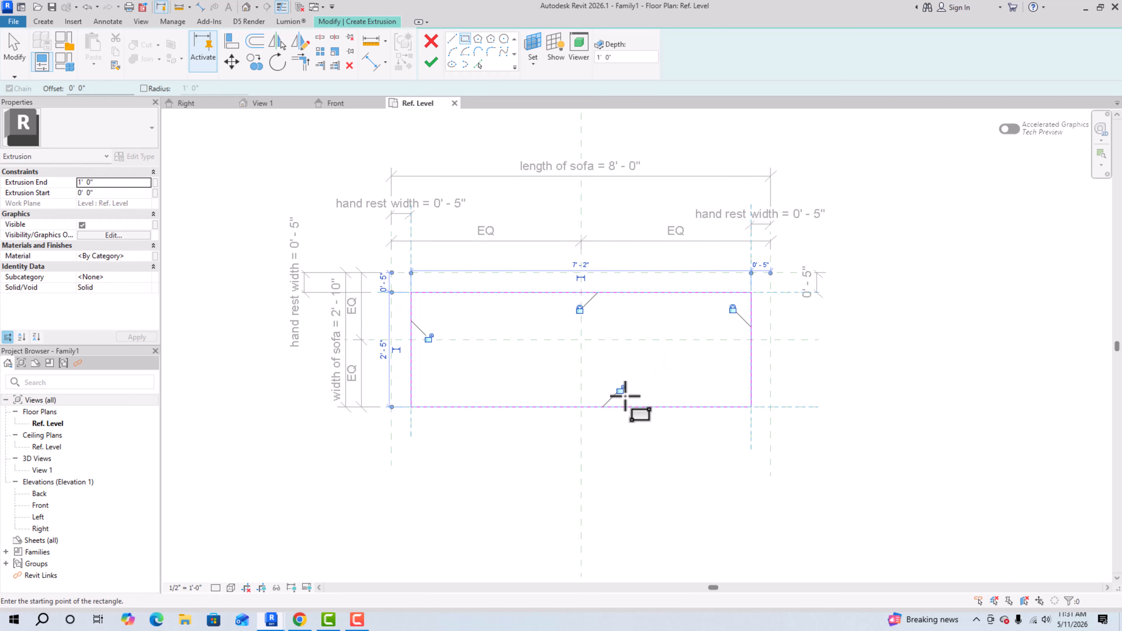
{"action": "left_click", "coordinate": [620, 389]}
{"action": "left_click", "coordinate": [431, 336]}
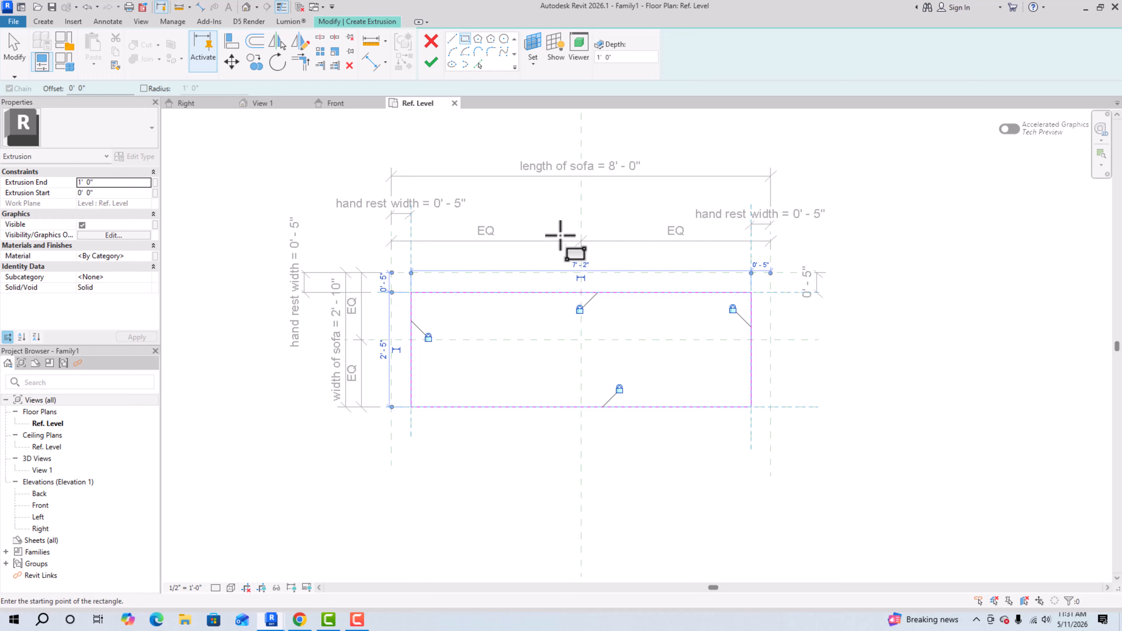
{"action": "key", "text": "Escape"}
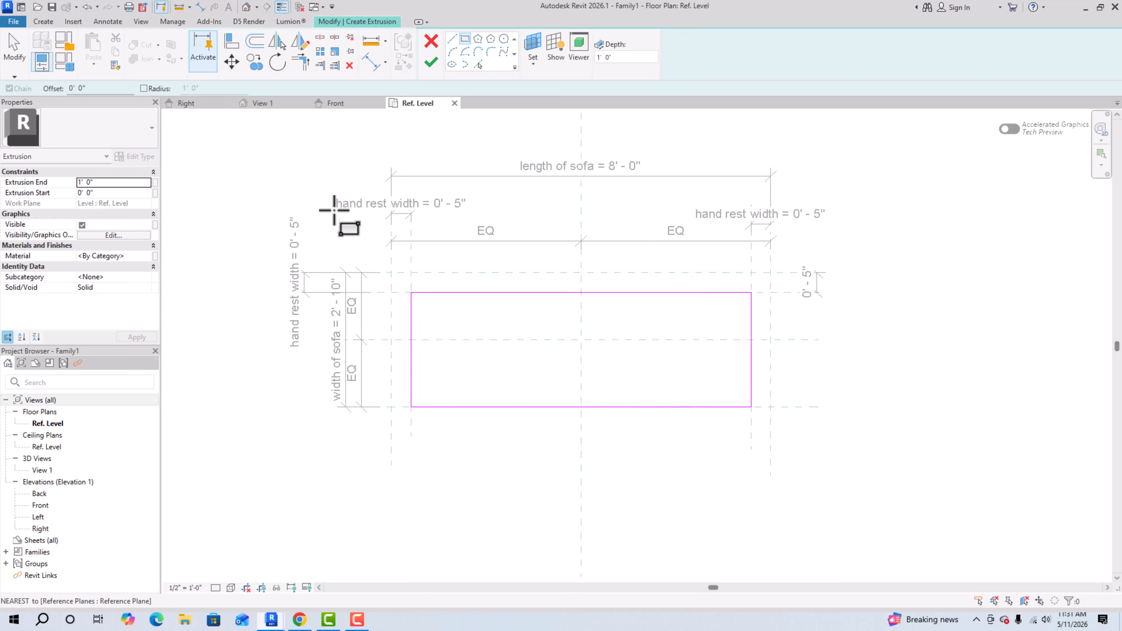
Step: Set the seat's extrusion end to 6" and finish the extrusion
{"action": "left_click", "coordinate": [102, 185]}
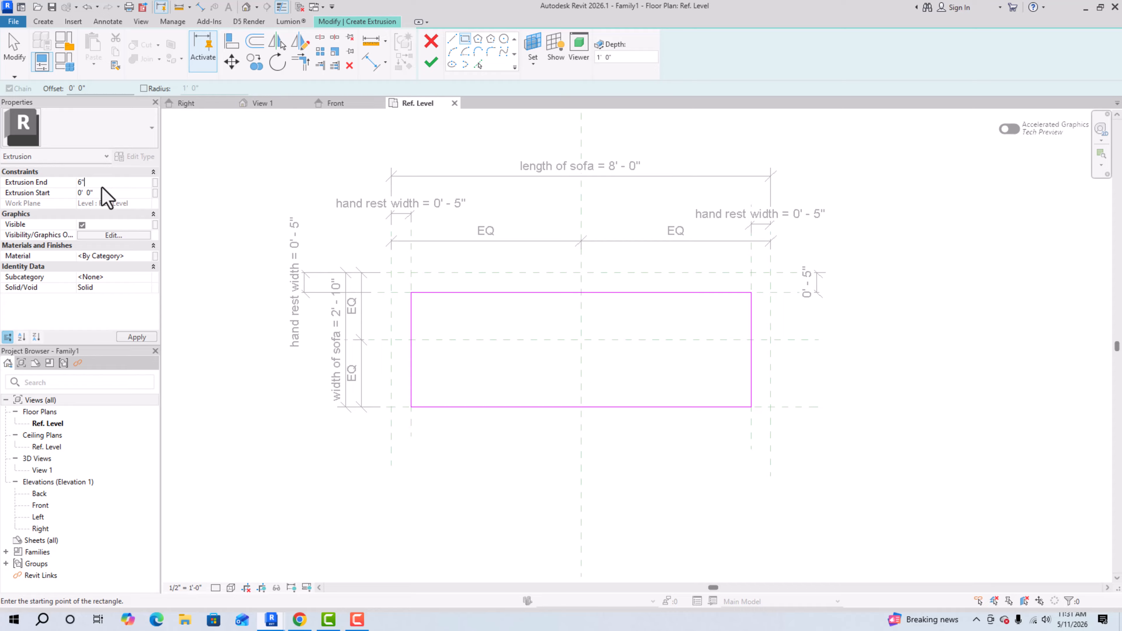
{"action": "left_click", "coordinate": [141, 337]}
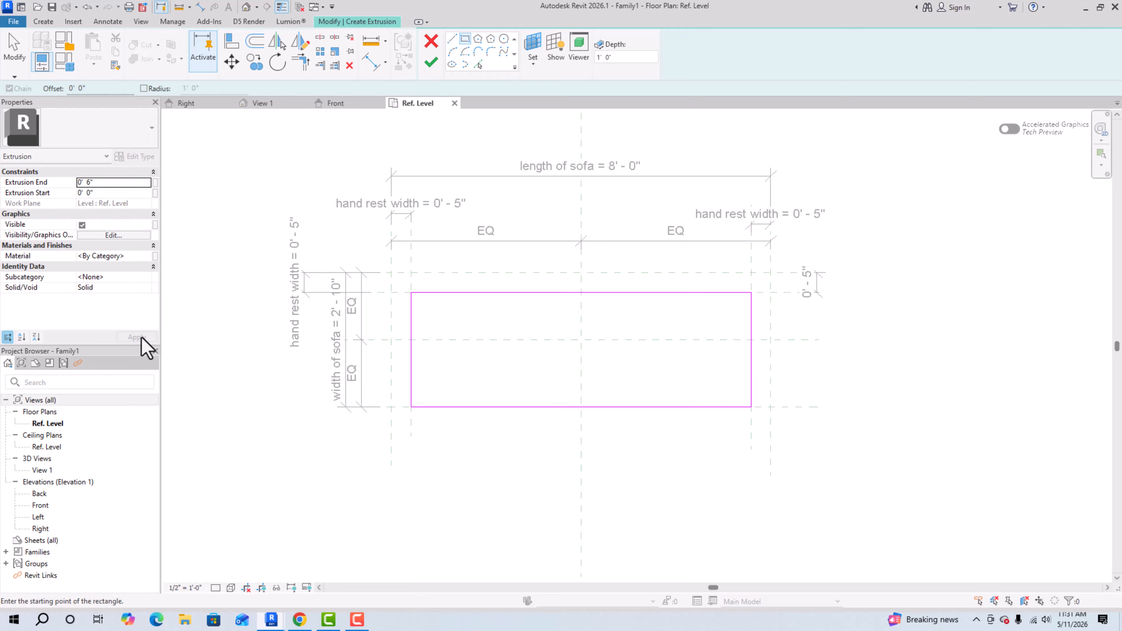
{"action": "left_click", "coordinate": [432, 62]}
{"action": "left_click", "coordinate": [477, 516]}
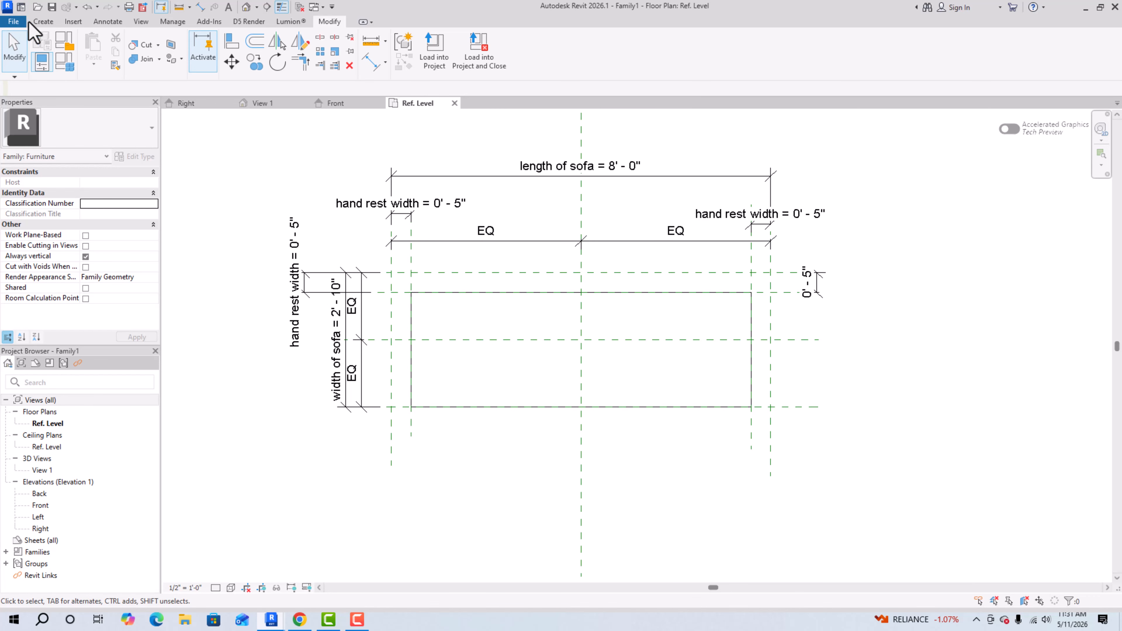
Step: Start a second extrusion and sketch the outer left, upper and right edges of a U-shaped frame along the outer reference planes
{"action": "left_click", "coordinate": [42, 21]}
{"action": "left_click", "coordinate": [95, 49]}
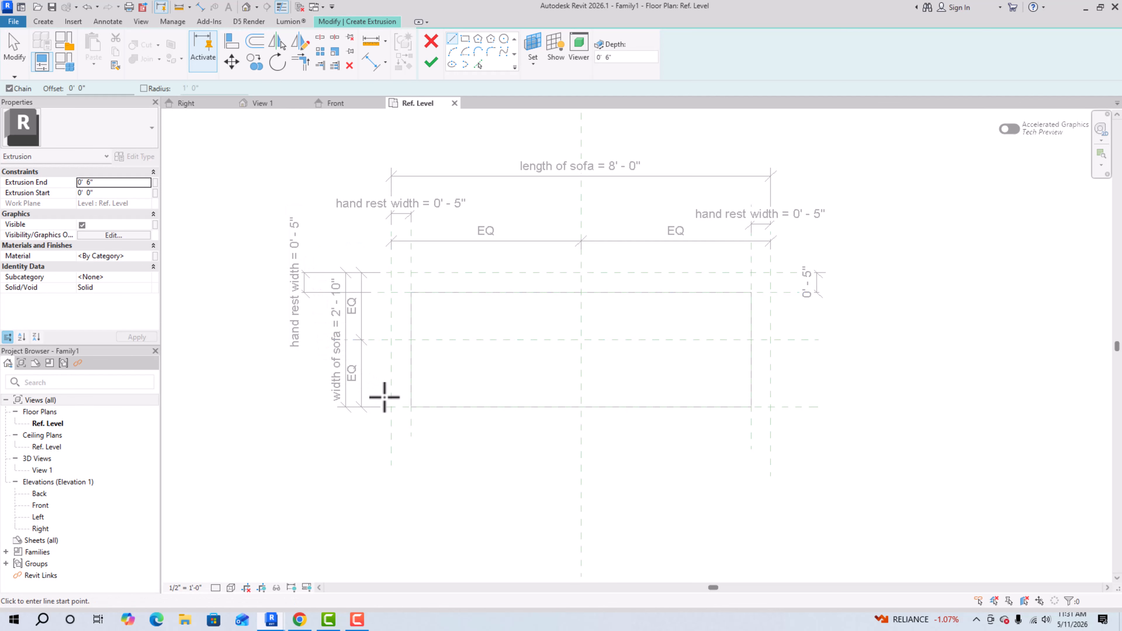
{"action": "left_click", "coordinate": [387, 406]}
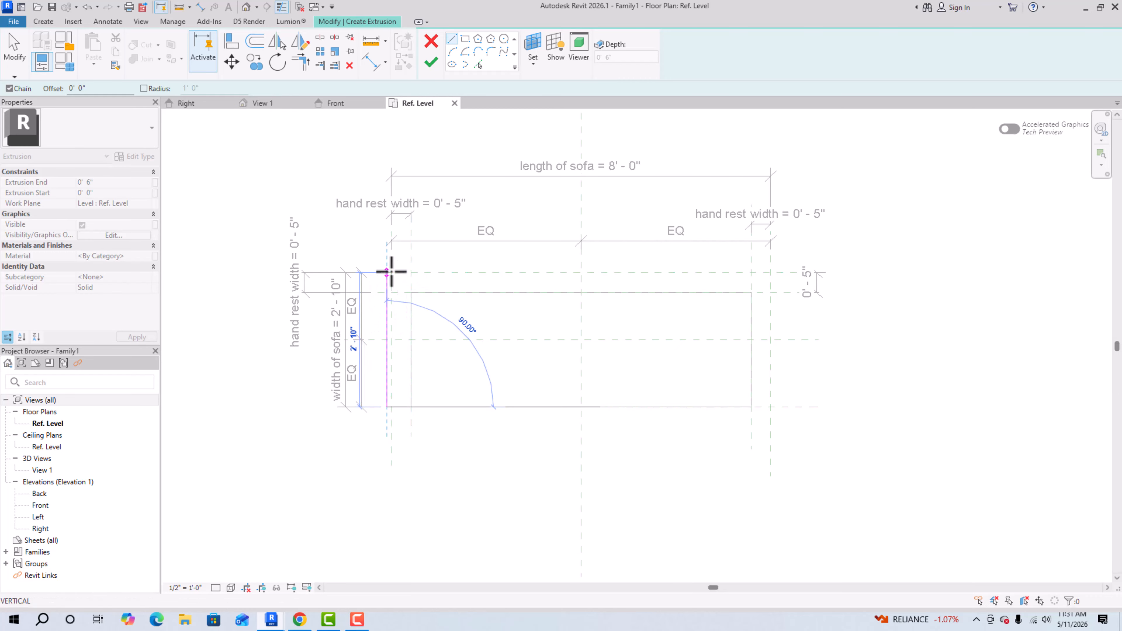
{"action": "scroll", "coordinate": [392, 378], "scroll_direction": "up", "scroll_amount": 2}
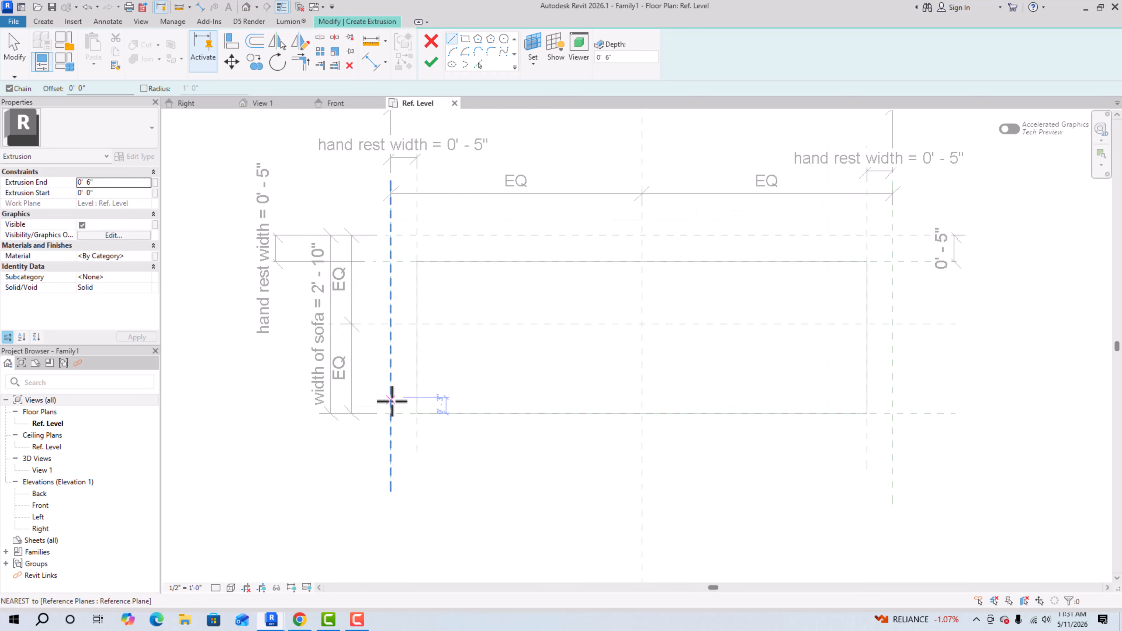
{"action": "left_click", "coordinate": [390, 235]}
{"action": "left_click", "coordinate": [893, 235]}
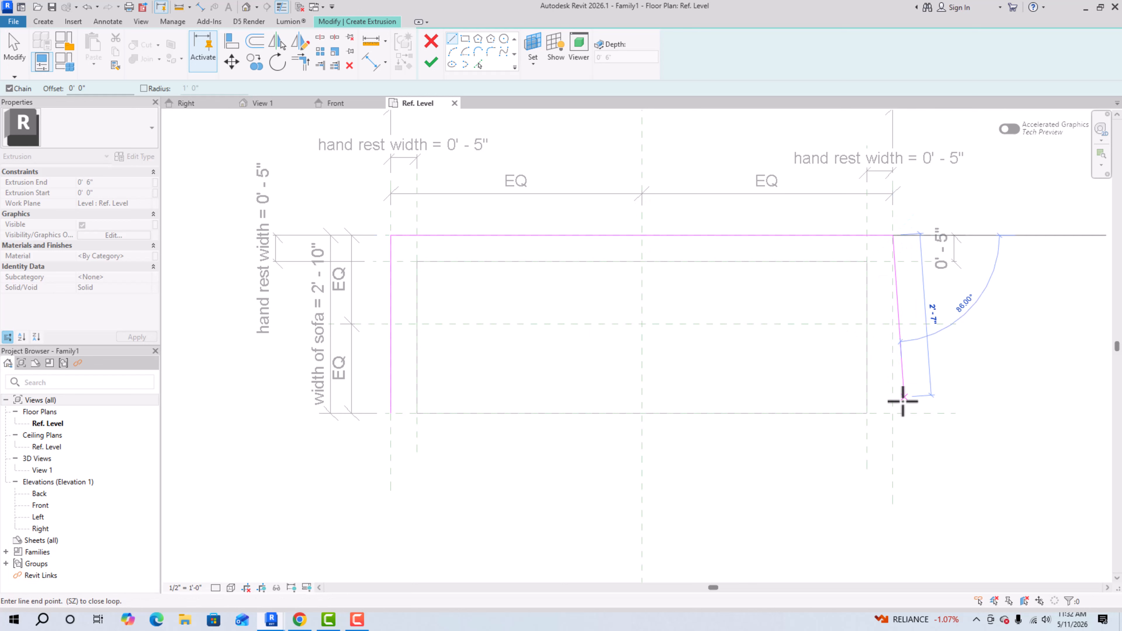
{"action": "left_click", "coordinate": [893, 413]}
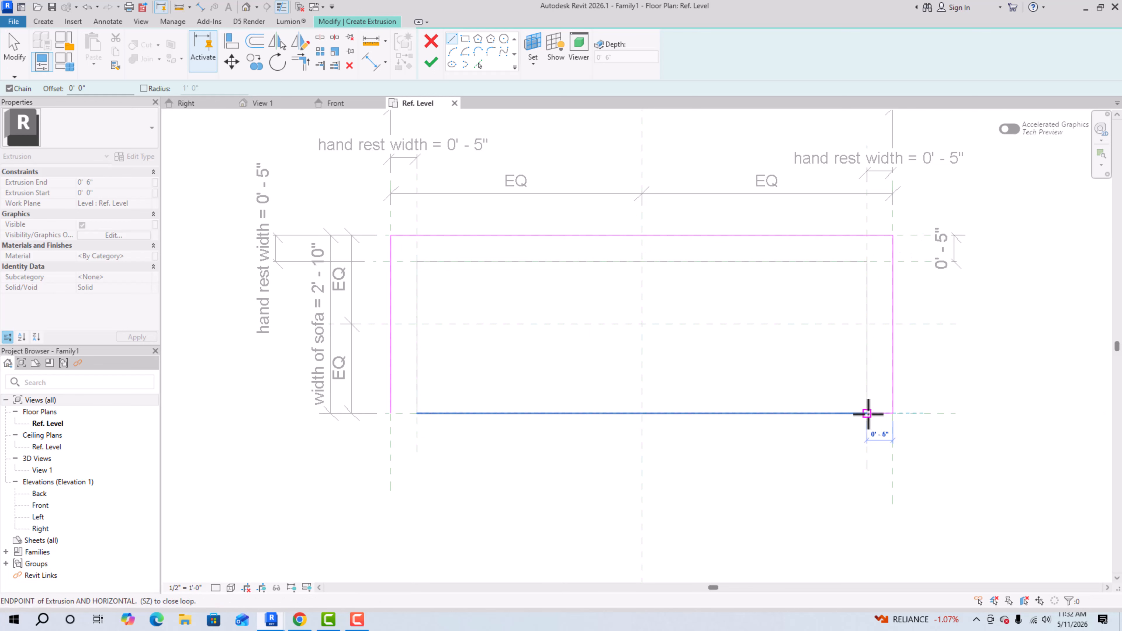
Step: Close the U-shaped frame profile with its two short end edges and inner edges along the inner reference planes
{"action": "left_click", "coordinate": [866, 413]}
{"action": "left_click", "coordinate": [866, 261]}
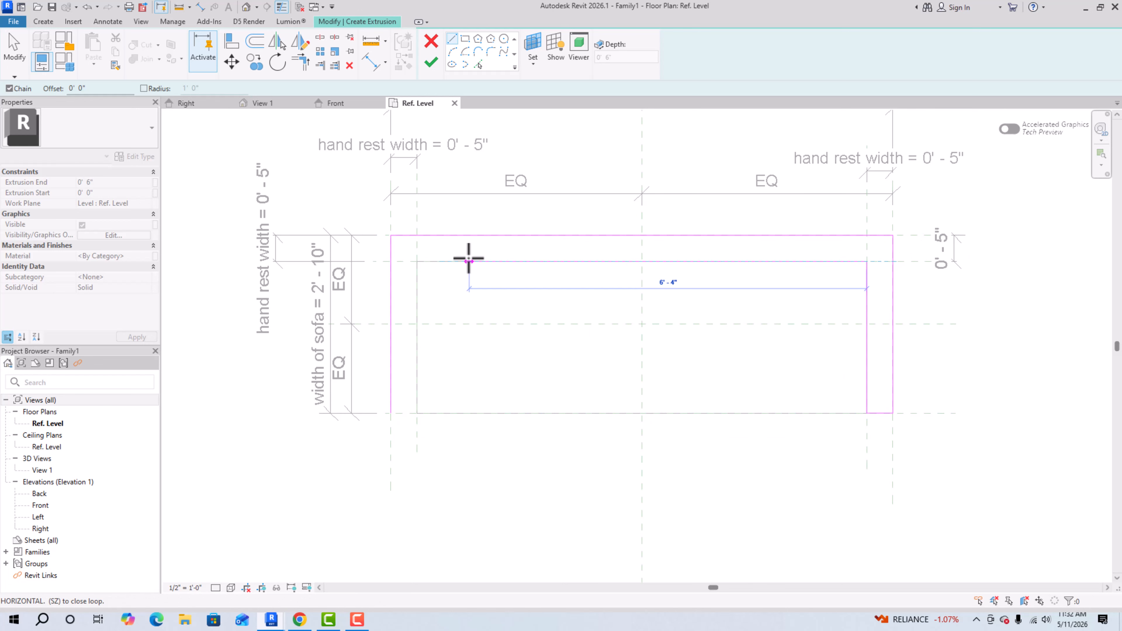
{"action": "left_click", "coordinate": [417, 261]}
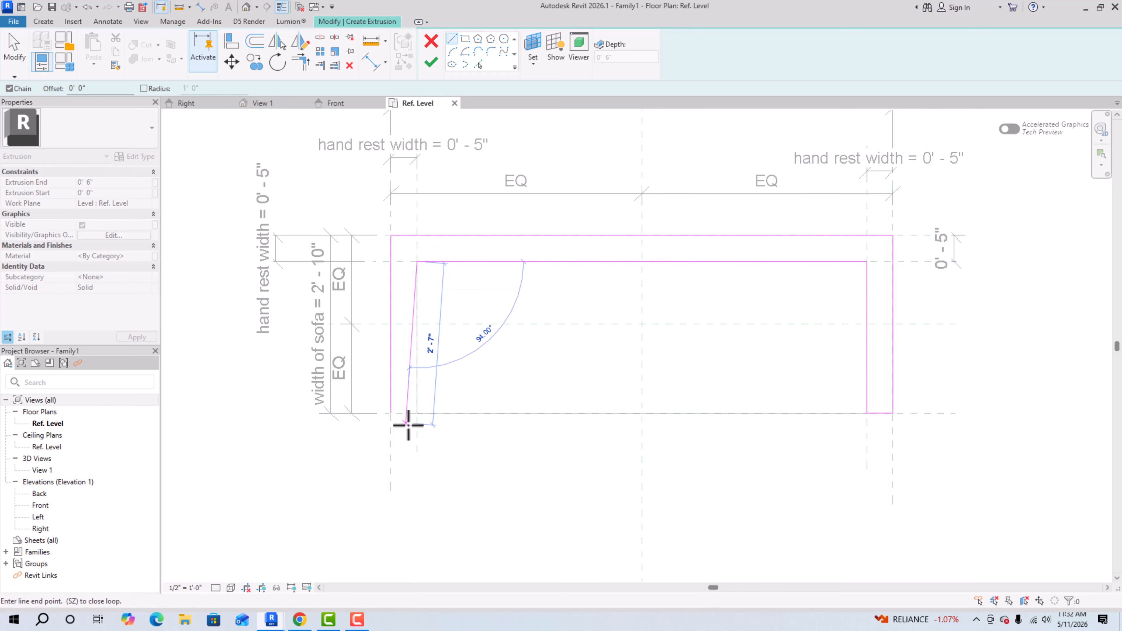
{"action": "left_click", "coordinate": [417, 413]}
{"action": "key", "text": "Escape"}
{"action": "key", "text": "Escape"}
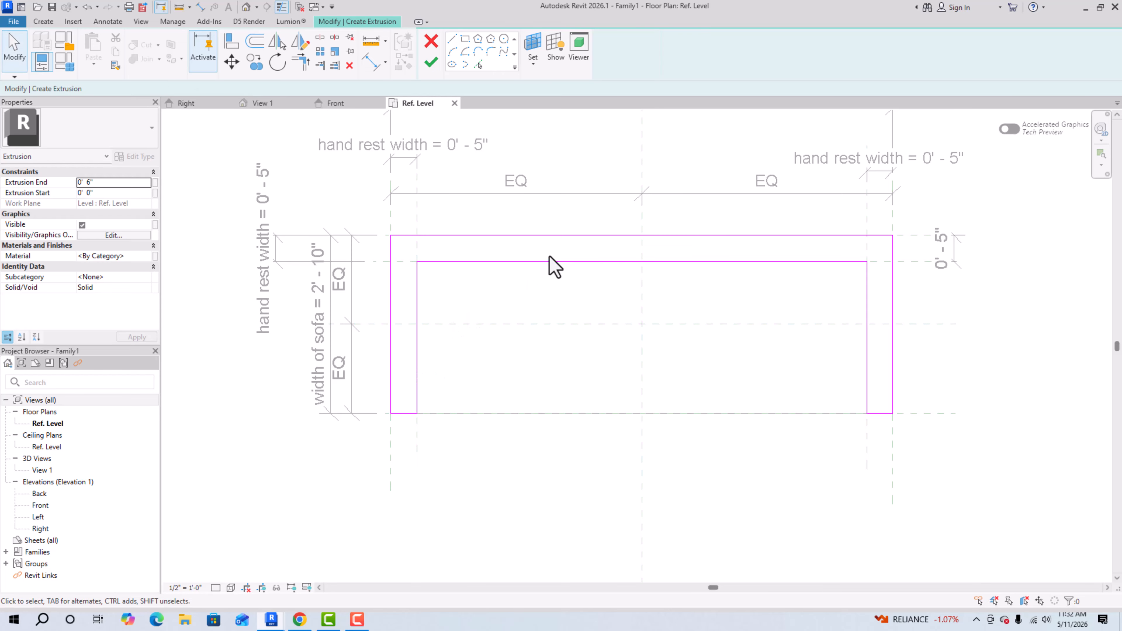
Step: Finish the U-shaped frame extrusion and set its extrusion end to 2' 0"
{"action": "scroll", "coordinate": [550, 256], "scroll_direction": "down", "scroll_amount": 2}
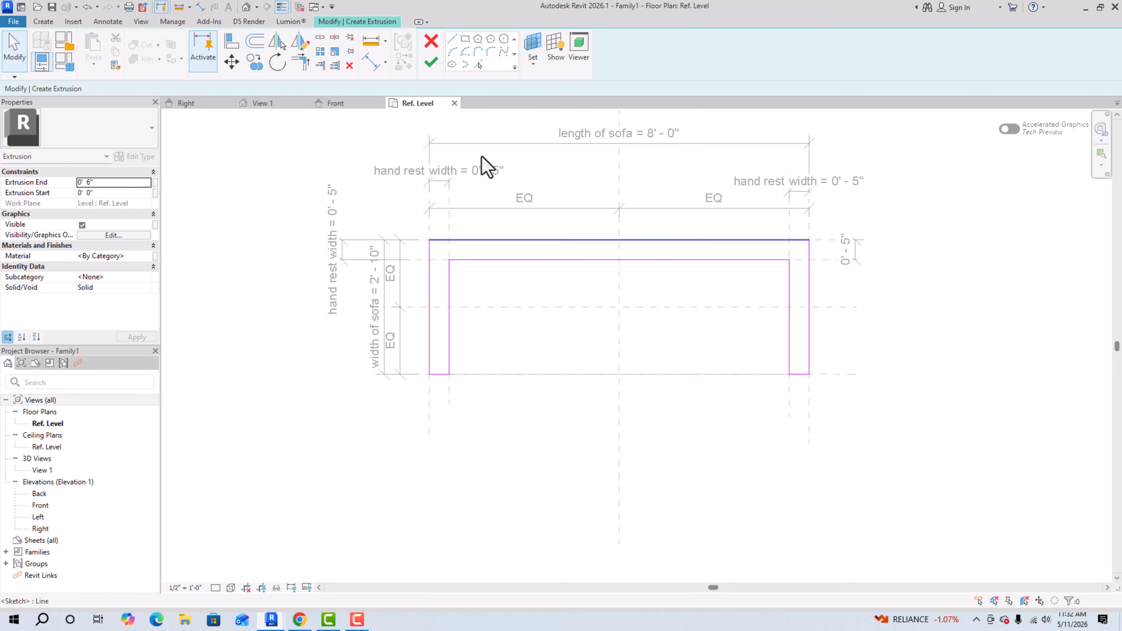
{"action": "left_click", "coordinate": [431, 66]}
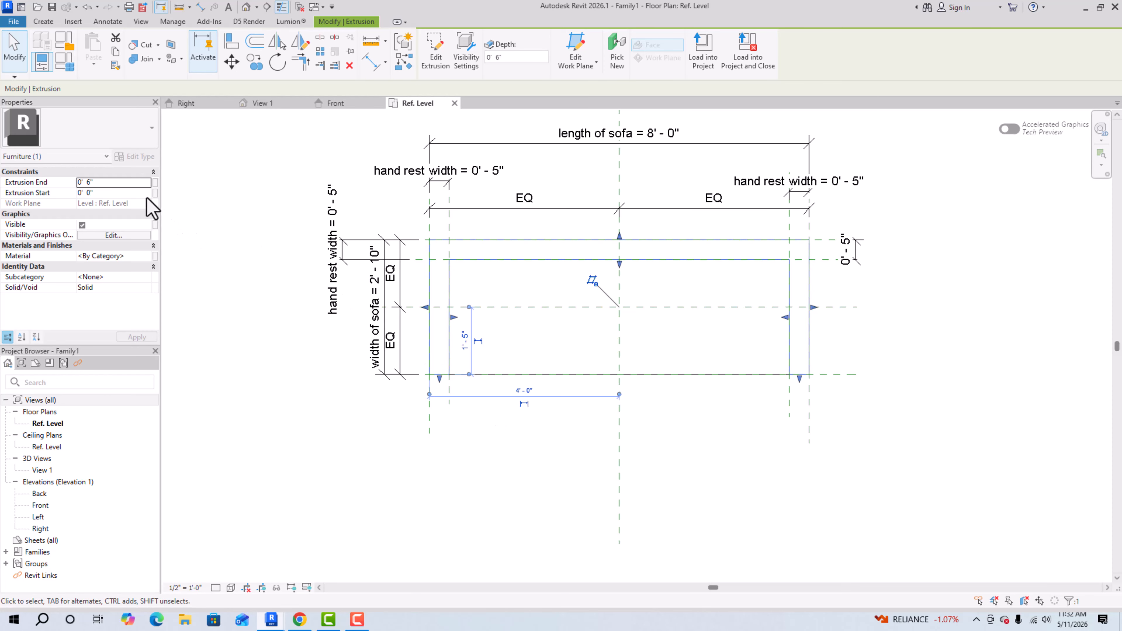
{"action": "left_click", "coordinate": [135, 186]}
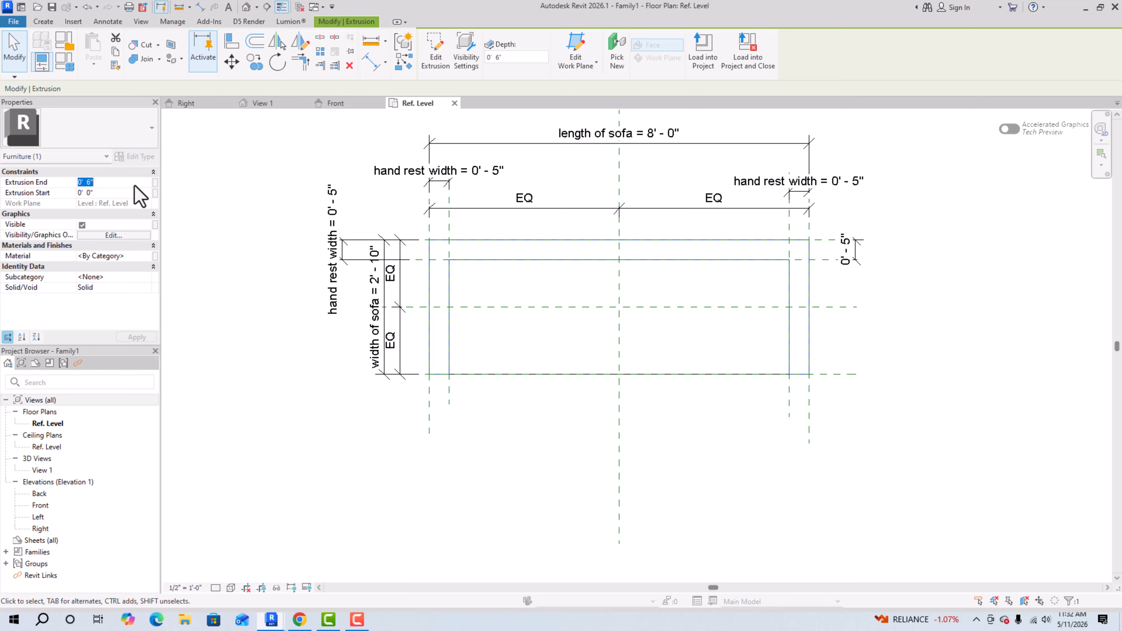
{"action": "type", "text": "2"}
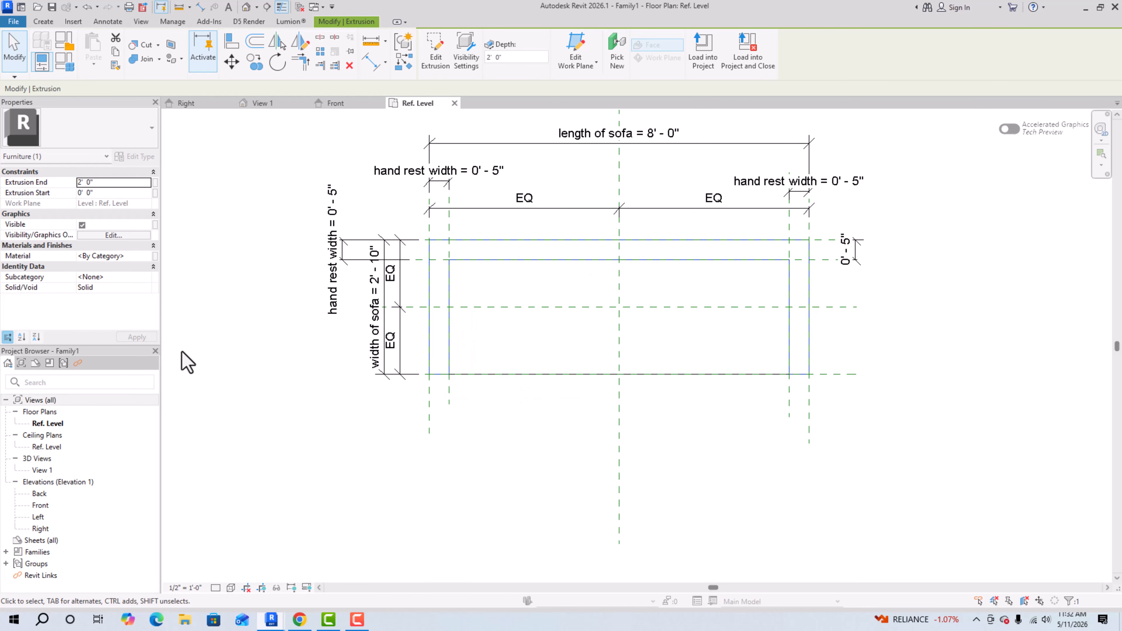
{"action": "left_click", "coordinate": [279, 417]}
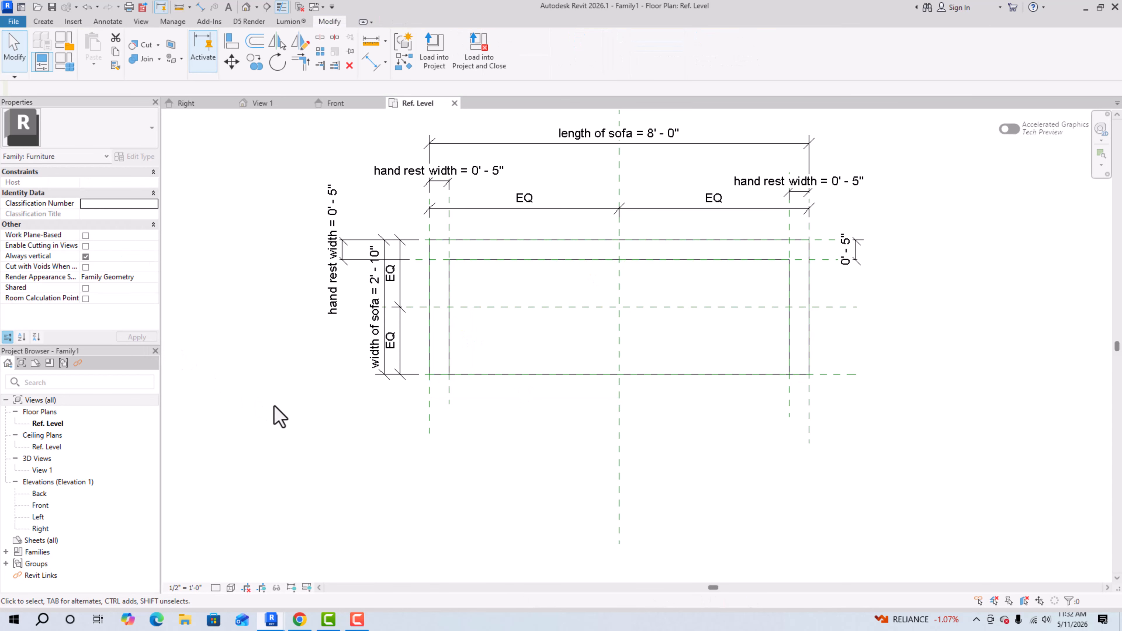
Step: Open the Front elevation view of the sofa family
{"action": "double_click", "coordinate": [43, 508]}
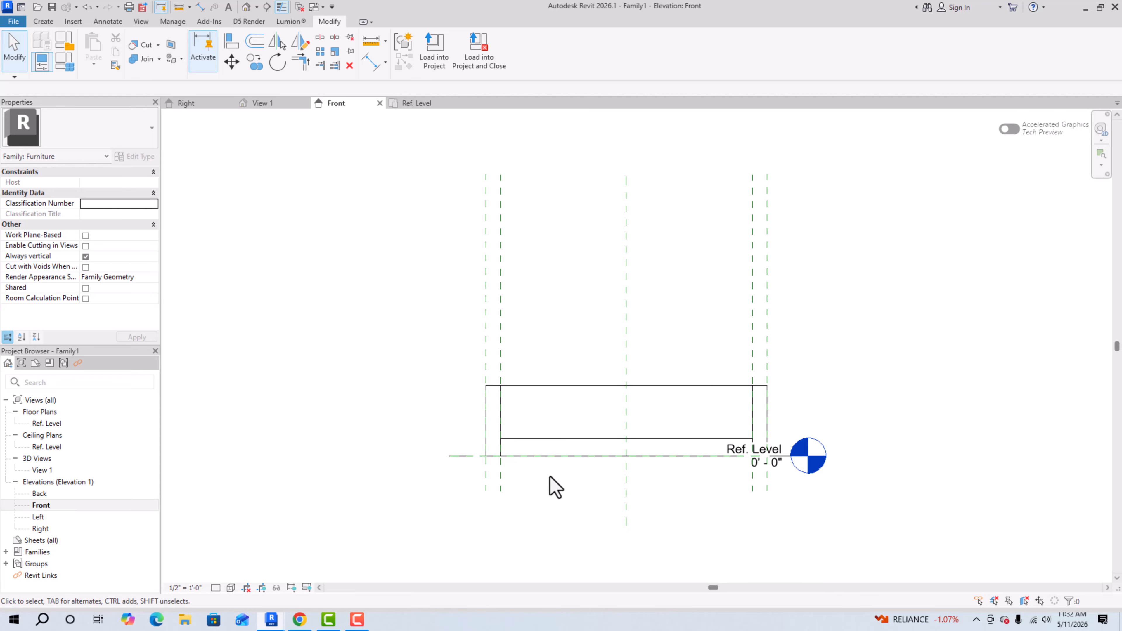
{"action": "scroll", "coordinate": [560, 477], "scroll_direction": "up", "scroll_amount": 2}
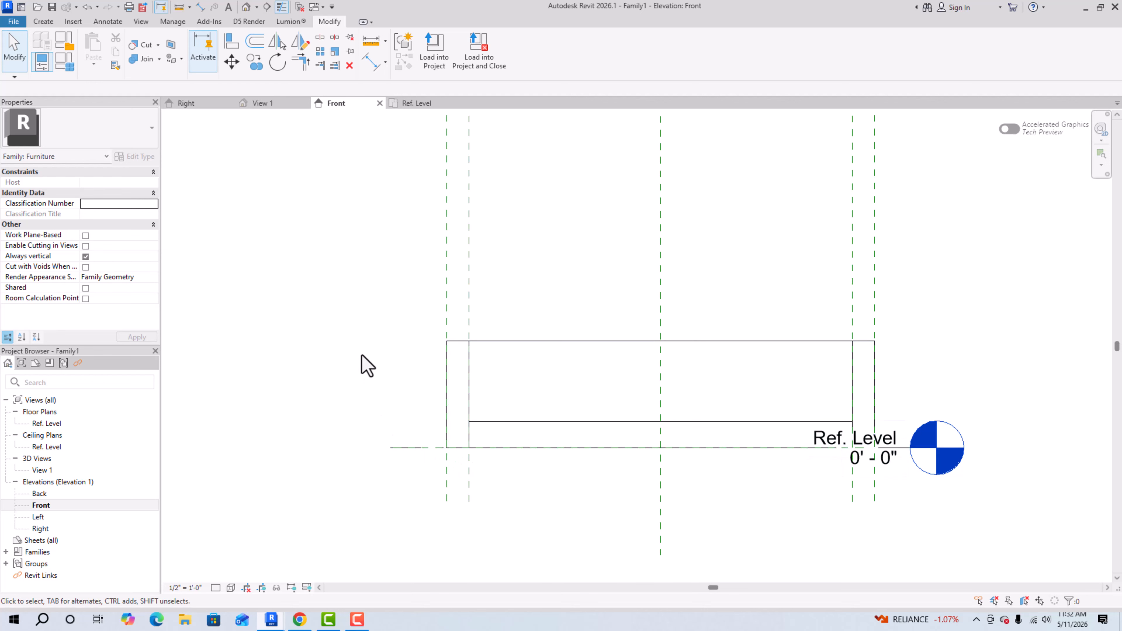
{"action": "left_click", "coordinate": [43, 21]}
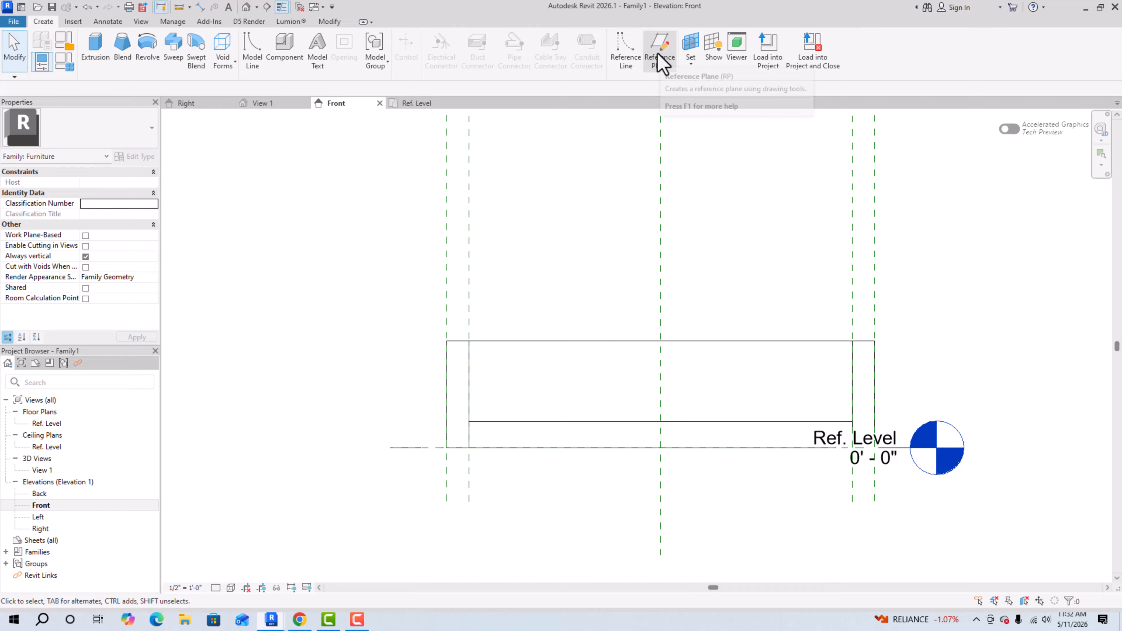
{"action": "left_click", "coordinate": [633, 62]}
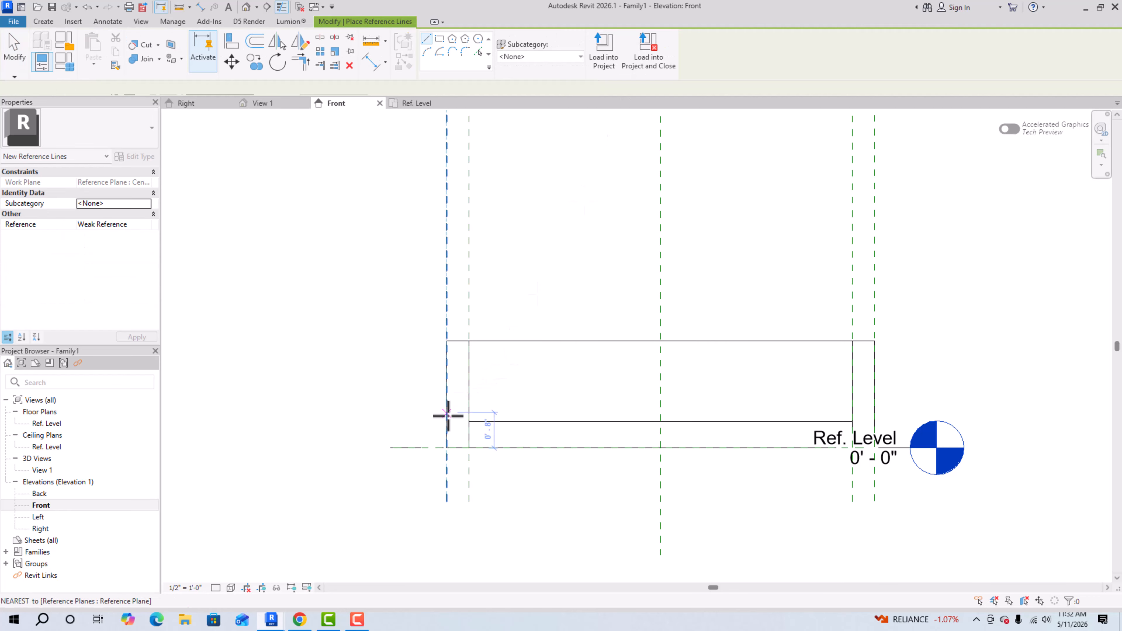
{"action": "scroll", "coordinate": [422, 426], "scroll_direction": "up", "scroll_amount": 1}
{"action": "scroll", "coordinate": [382, 409], "scroll_direction": "down", "scroll_amount": 3}
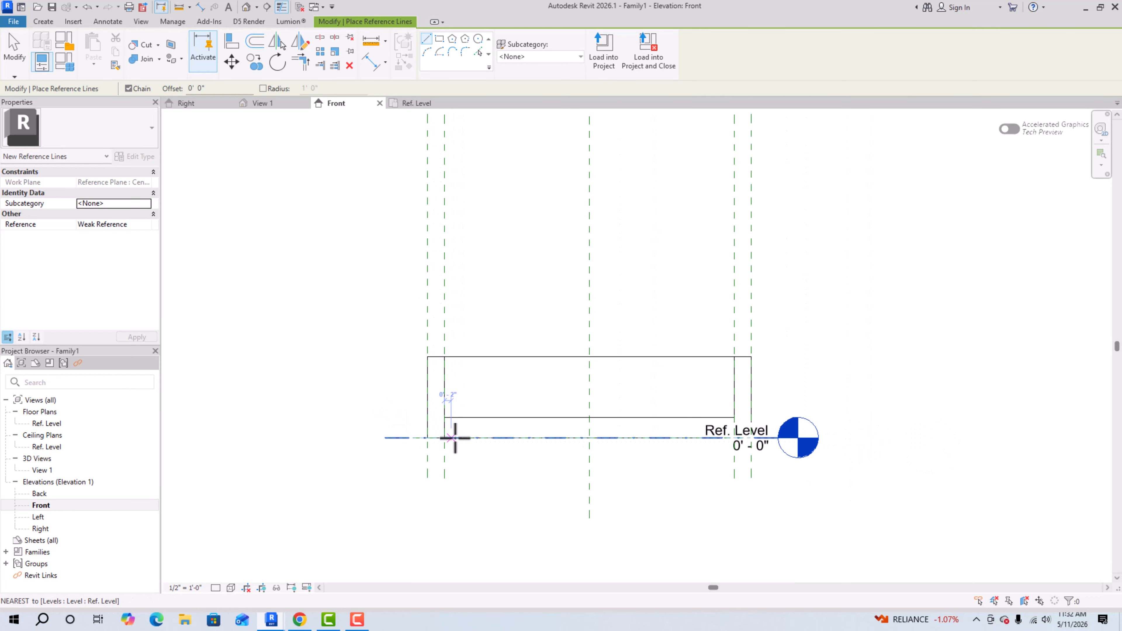
{"action": "scroll", "coordinate": [450, 438], "scroll_direction": "up", "scroll_amount": 2}
{"action": "left_click", "coordinate": [395, 425]}
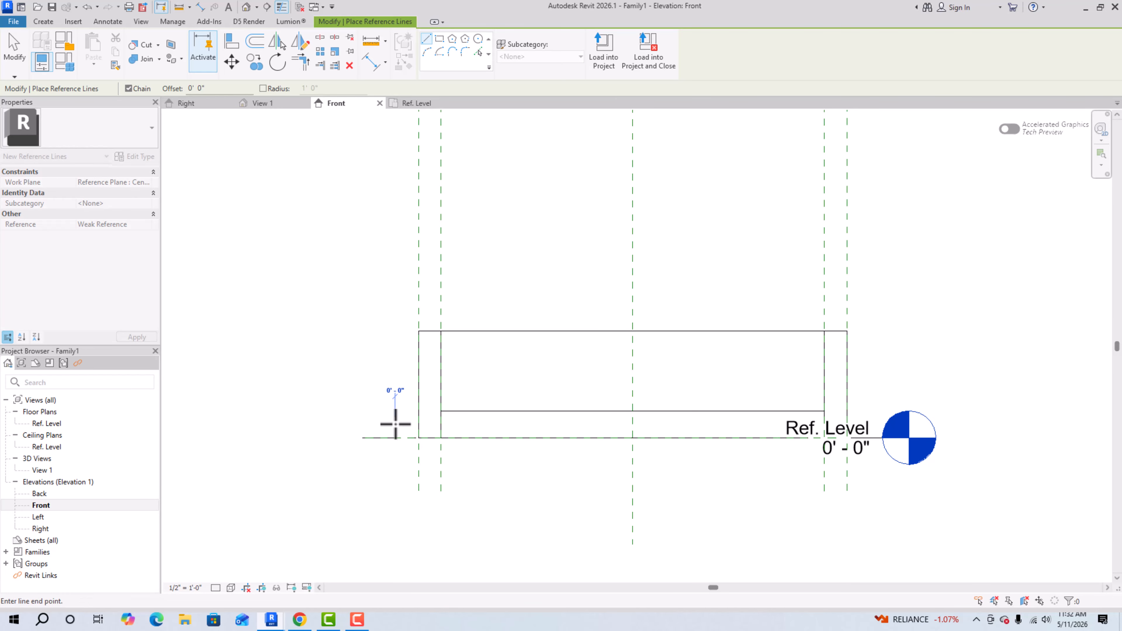
{"action": "left_click", "coordinate": [871, 418]}
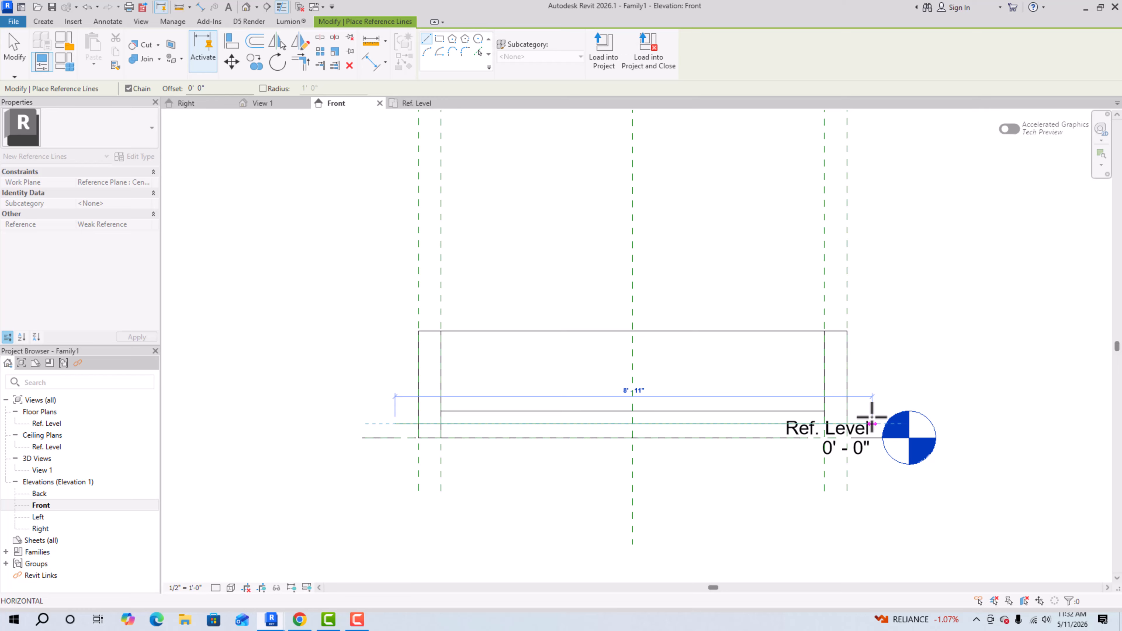
{"action": "key", "text": "Escape"}
{"action": "key", "text": "Escape"}
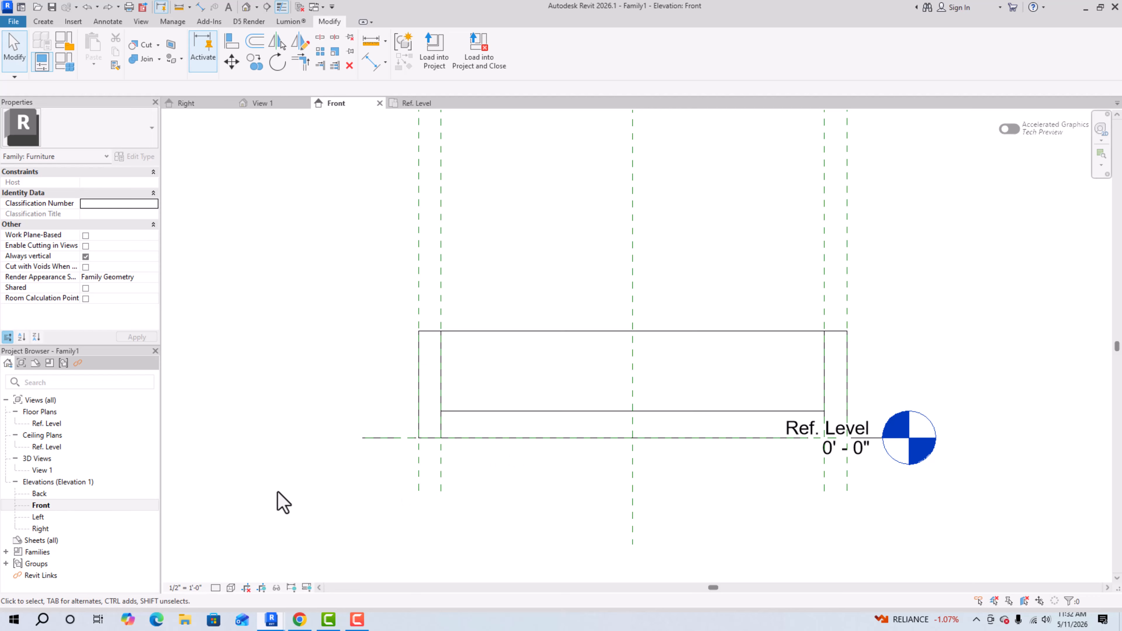
Step: Draw a horizontal reference plane across the full sofa length, between the Ref. Level and the seat's top edge
{"action": "left_click", "coordinate": [43, 22]}
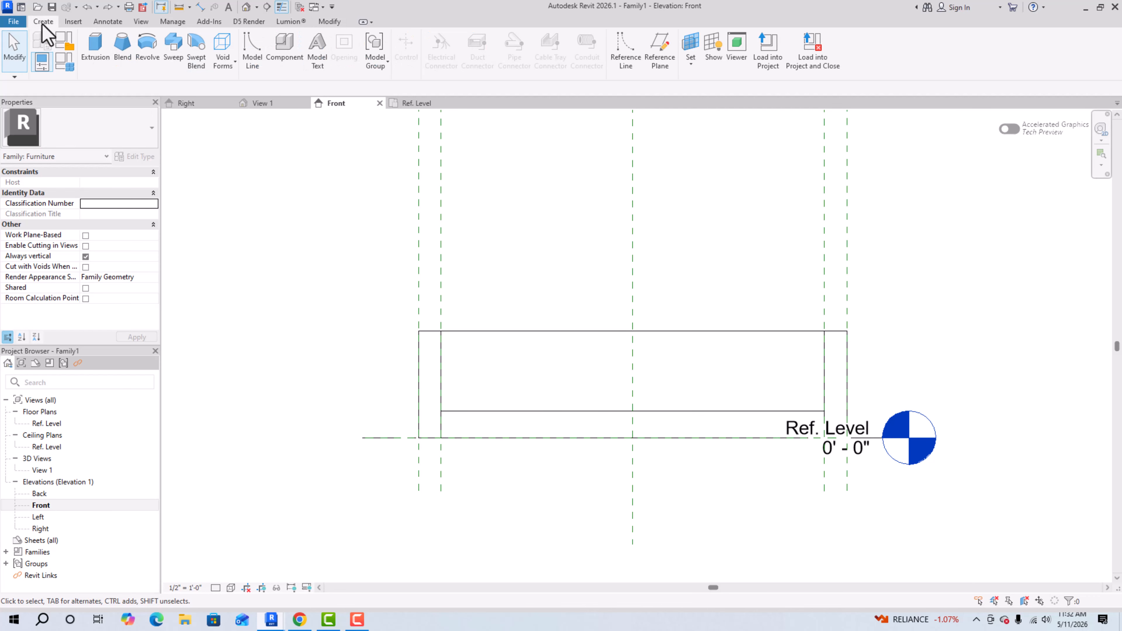
{"action": "left_click", "coordinate": [648, 47]}
{"action": "scroll", "coordinate": [430, 428], "scroll_direction": "up", "scroll_amount": 2}
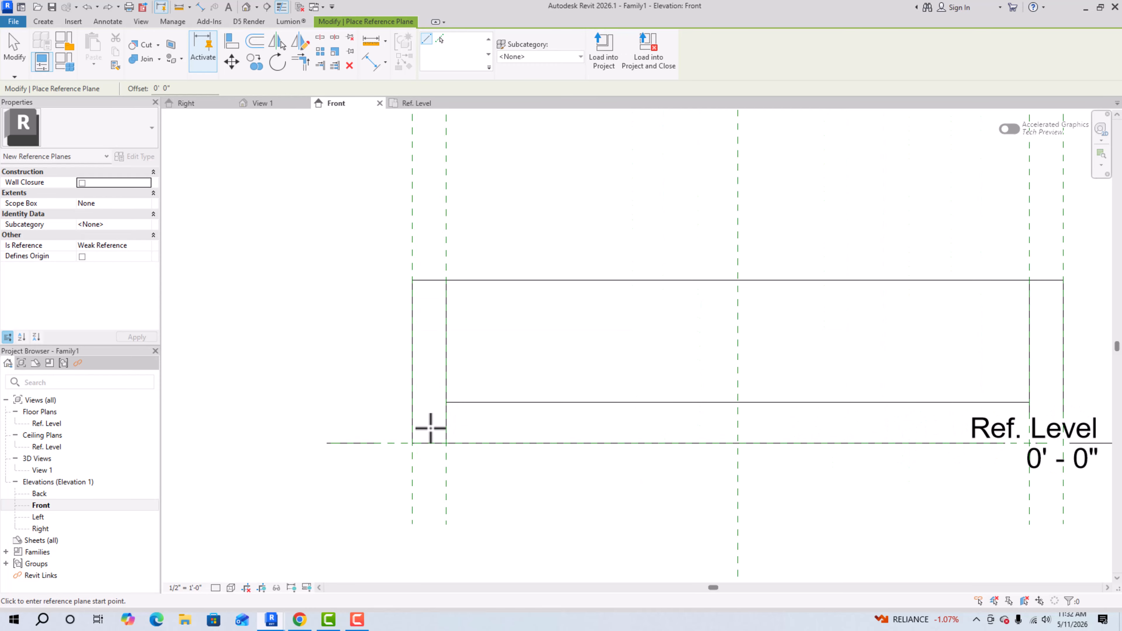
{"action": "left_click", "coordinate": [379, 418]}
{"action": "scroll", "coordinate": [377, 418], "scroll_direction": "down", "scroll_amount": 2}
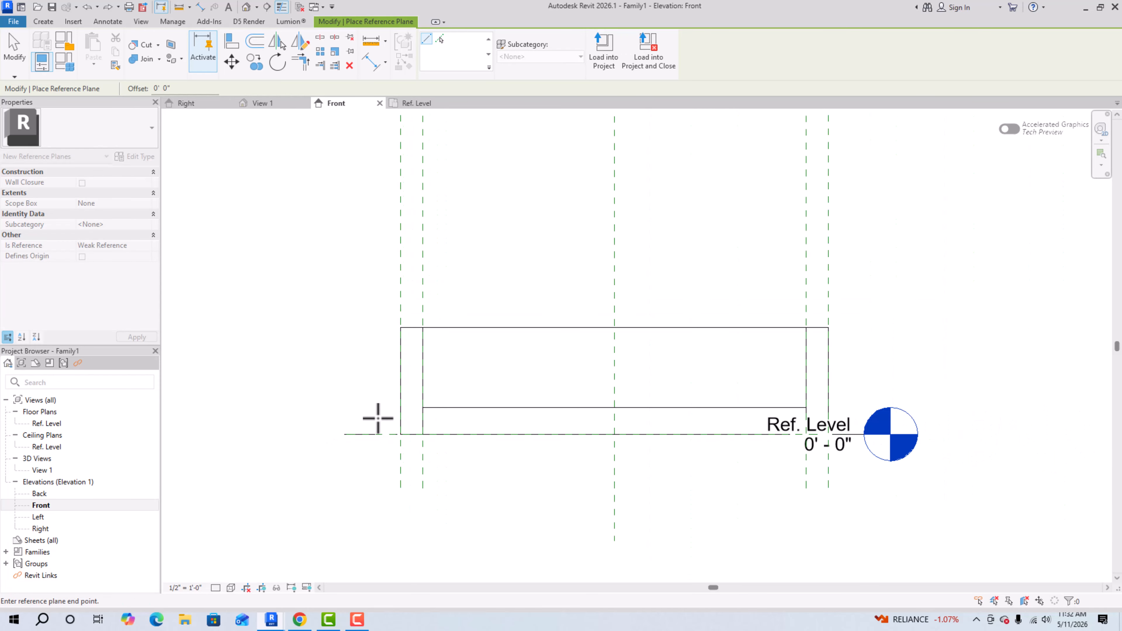
{"action": "left_click", "coordinate": [955, 412]}
Step: Draw a second horizontal reference plane across the sofa, slightly above the seat's top edge
{"action": "scroll", "coordinate": [428, 443], "scroll_direction": "up", "scroll_amount": 2}
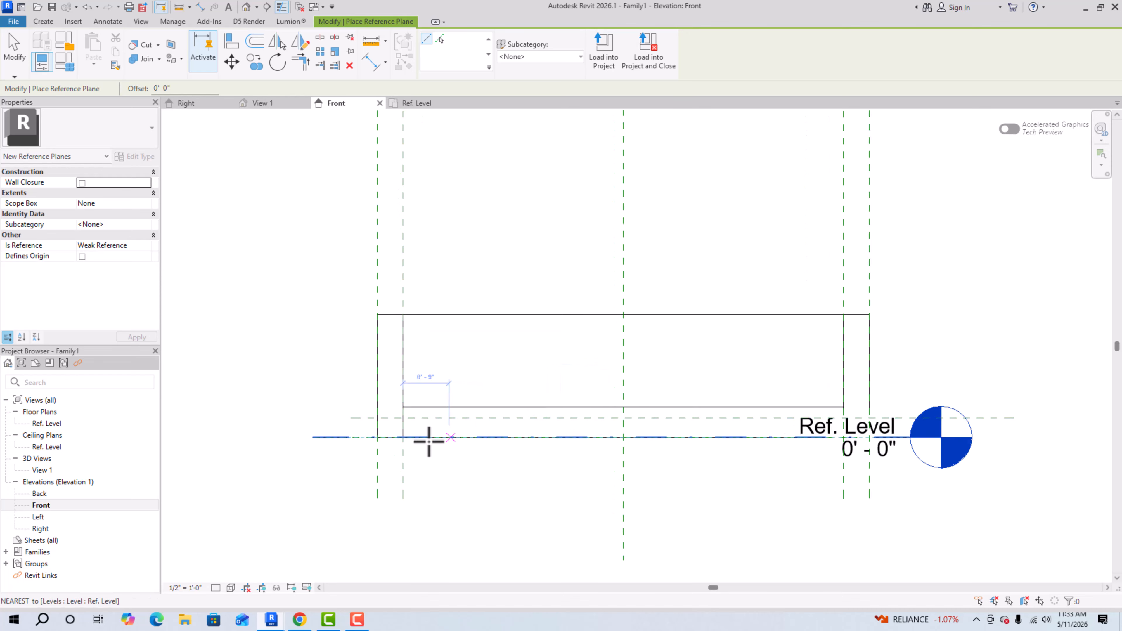
{"action": "left_click", "coordinate": [351, 378]}
{"action": "scroll", "coordinate": [351, 377], "scroll_direction": "down", "scroll_amount": 2}
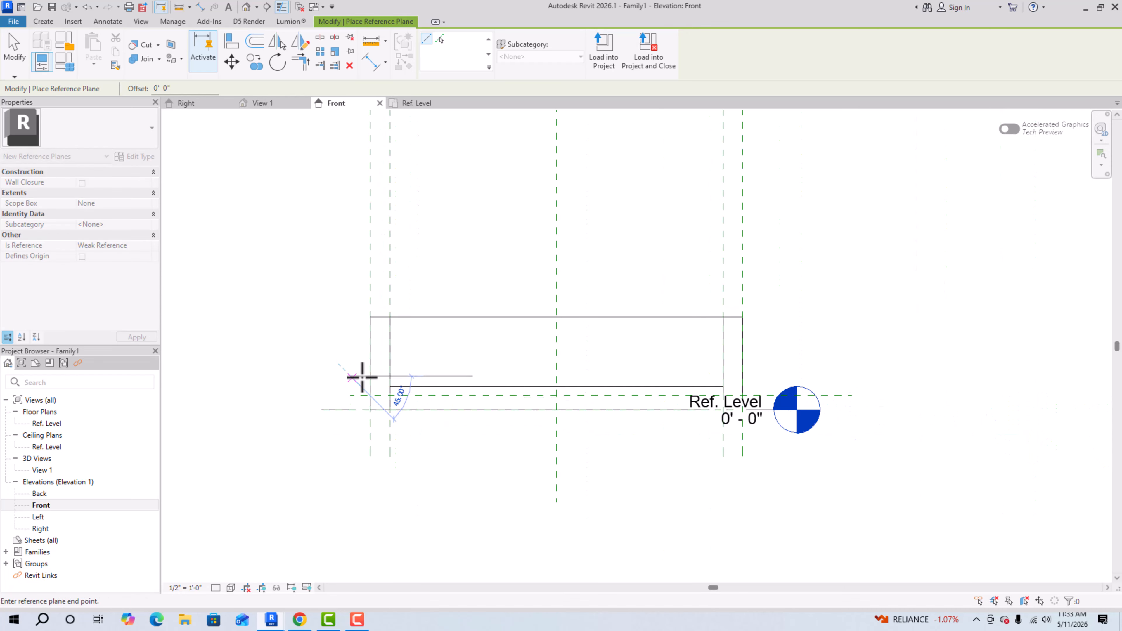
{"action": "left_click", "coordinate": [807, 374]}
{"action": "key", "text": "Escape"}
{"action": "scroll", "coordinate": [364, 395], "scroll_direction": "up", "scroll_amount": 1}
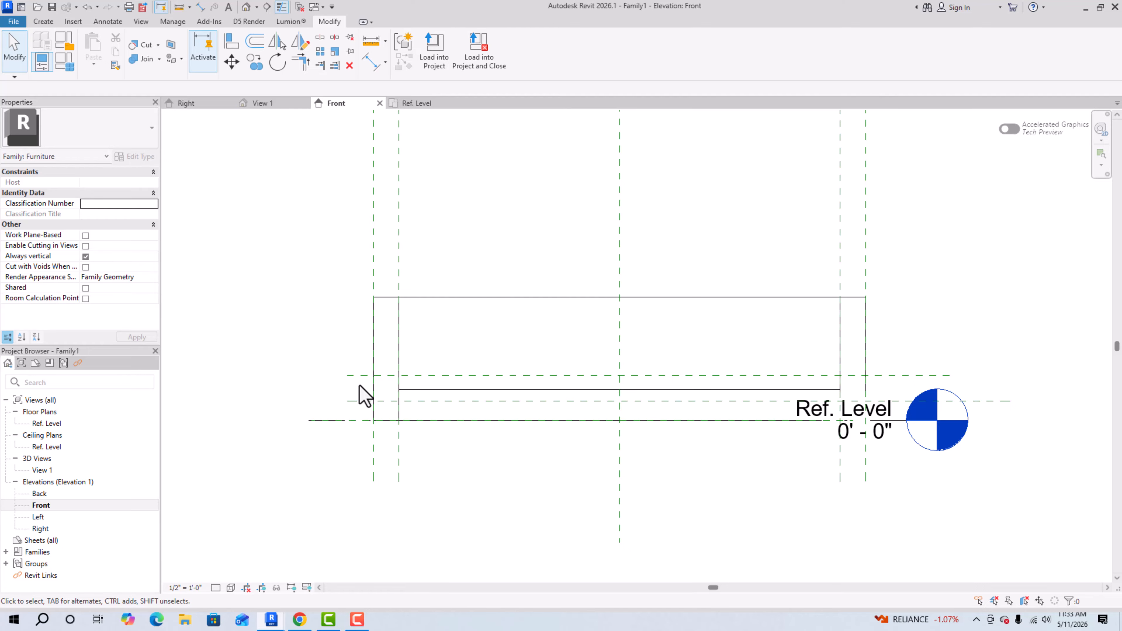
Step: Draw a horizontal reference plane above the top edge of the U-shaped frame, spanning the full sofa length
{"action": "left_click", "coordinate": [43, 22]}
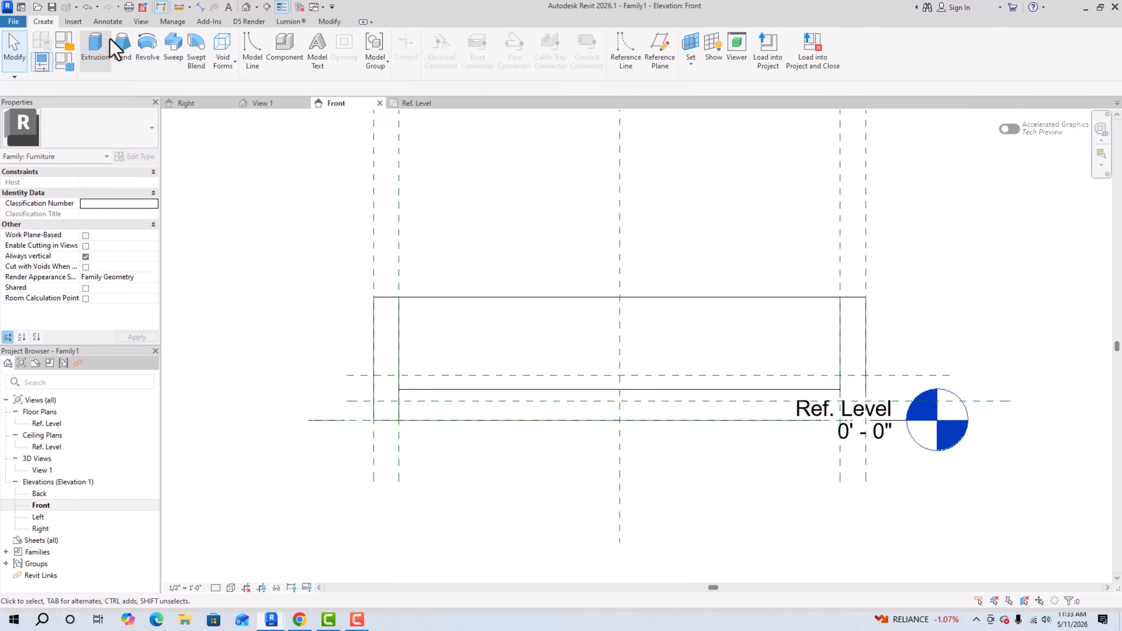
{"action": "left_click", "coordinate": [663, 57]}
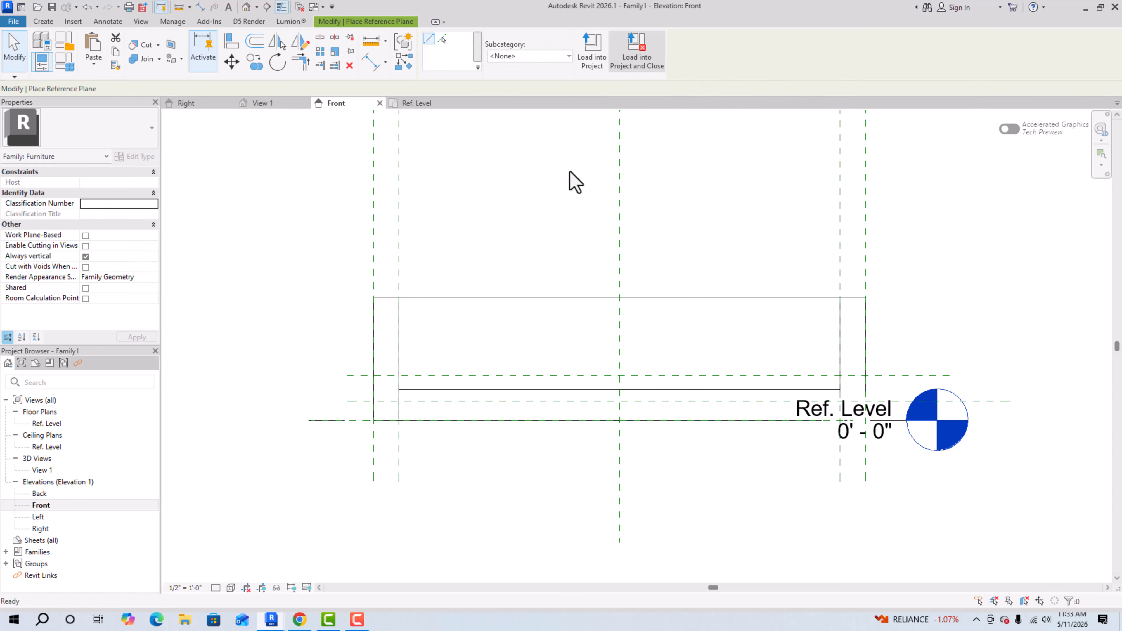
{"action": "left_click", "coordinate": [322, 258]}
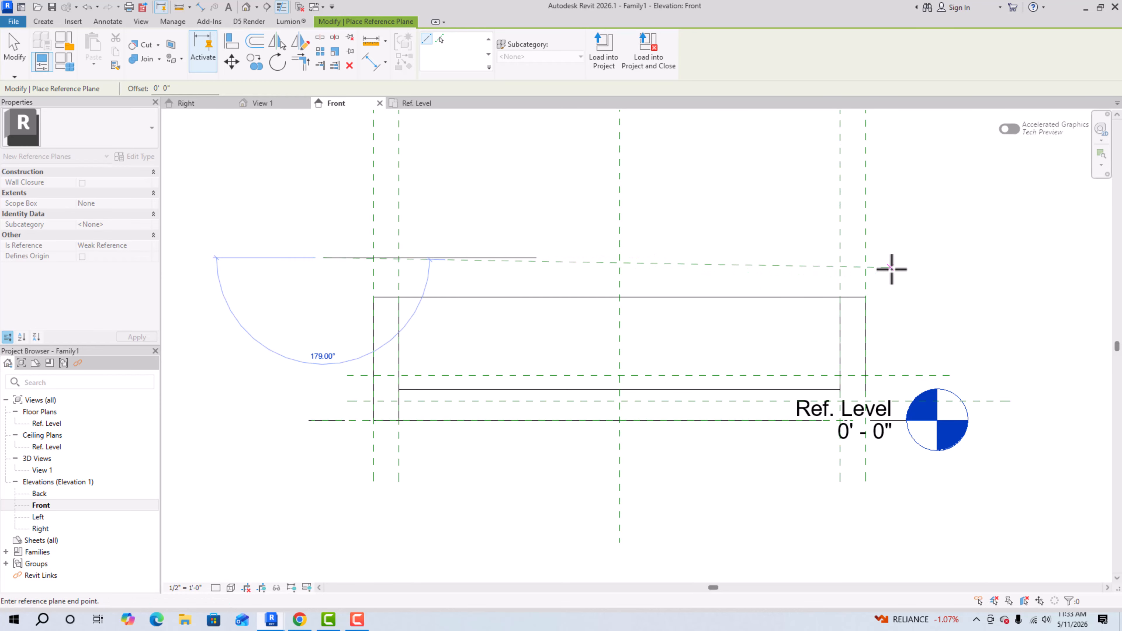
{"action": "left_click", "coordinate": [901, 258]}
{"action": "key", "text": "Escape"}
{"action": "key", "text": "Escape"}
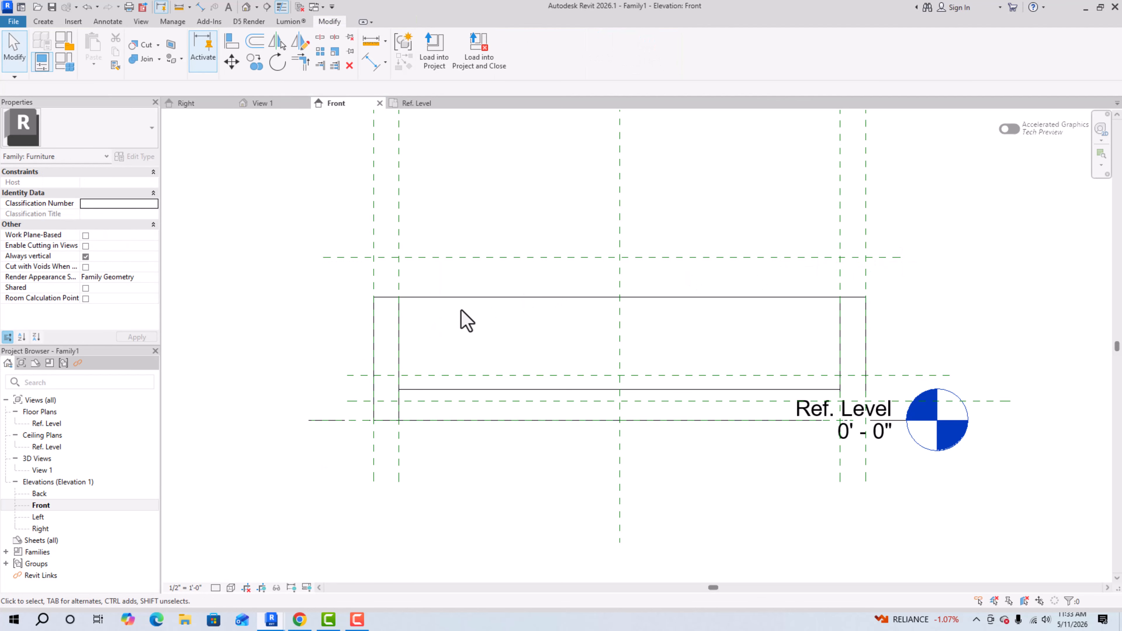
Step: Add an aligned dimension between the two lower horizontal reference planes, placed beside the sofa's outer left edge
{"action": "left_click", "coordinate": [107, 22]}
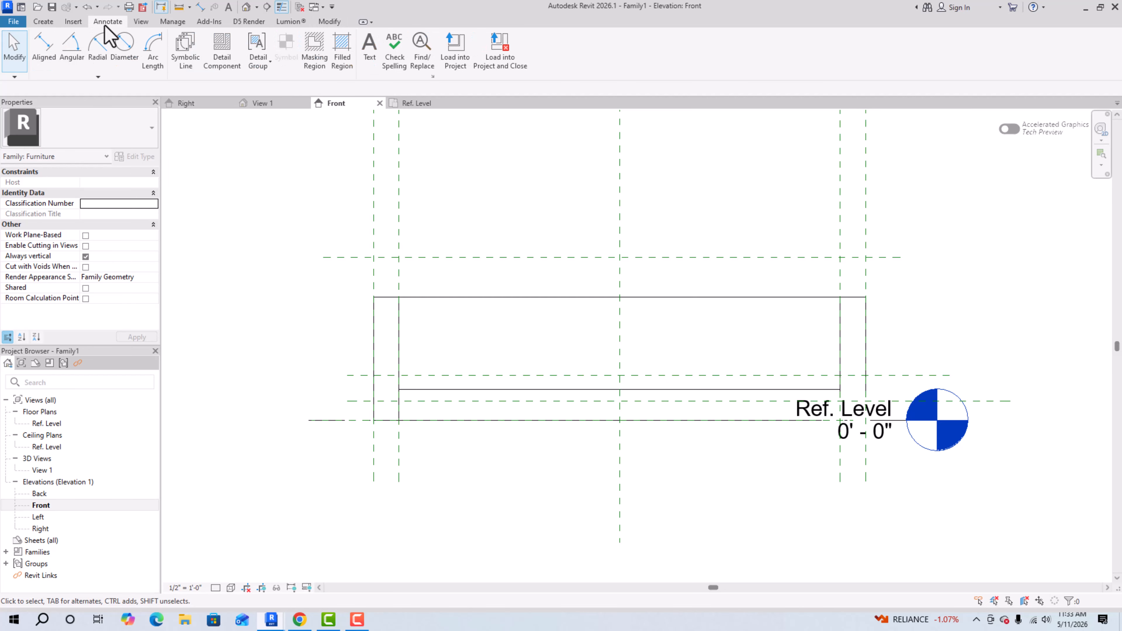
{"action": "left_click", "coordinate": [53, 49]}
{"action": "scroll", "coordinate": [362, 396], "scroll_direction": "up", "scroll_amount": 3}
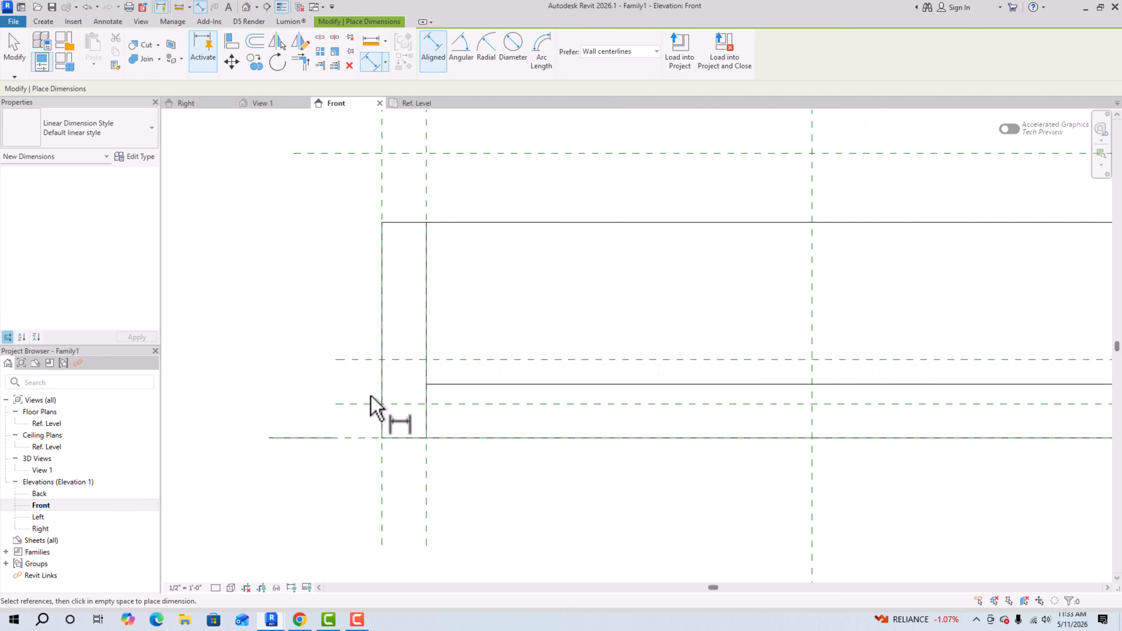
{"action": "left_click", "coordinate": [370, 359]}
{"action": "left_click", "coordinate": [369, 404]}
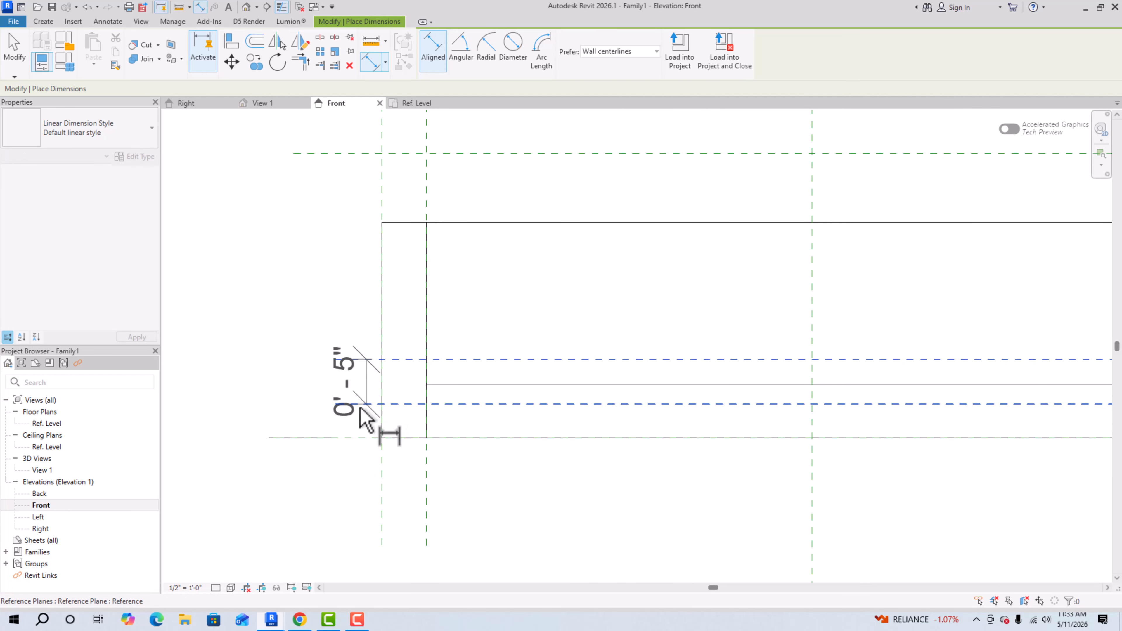
{"action": "left_click", "coordinate": [295, 420]}
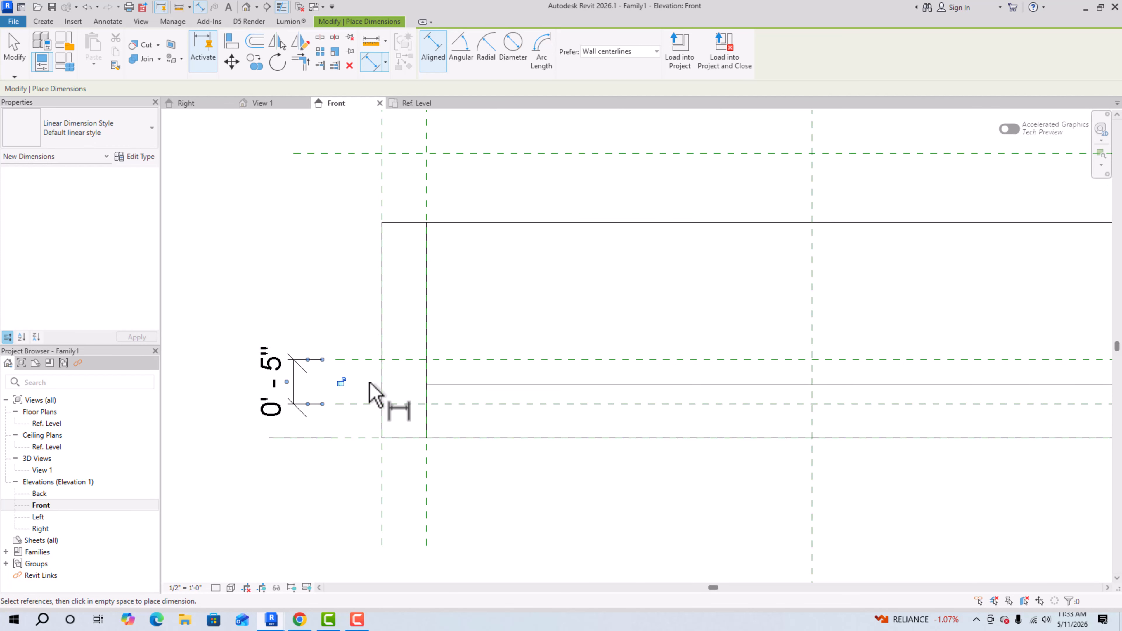
{"action": "key", "text": "Escape"}
{"action": "key", "text": "Escape"}
Step: Label the dimension between the two lower planes with a new type parameter named "sofa from floor"
{"action": "left_click", "coordinate": [288, 373]}
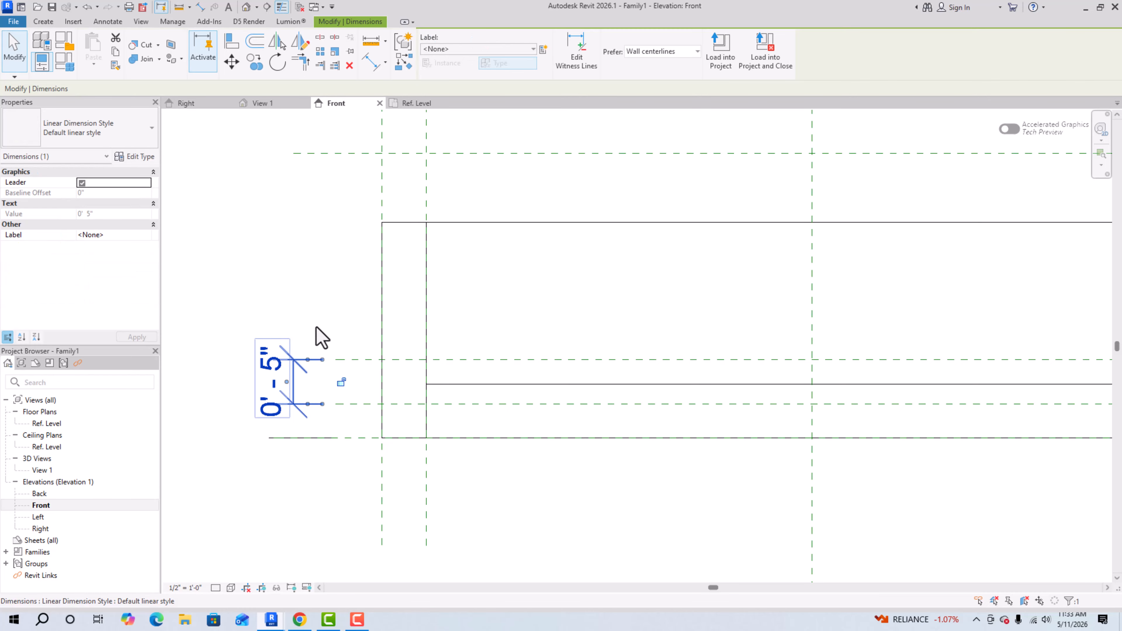
{"action": "left_click", "coordinate": [544, 49]}
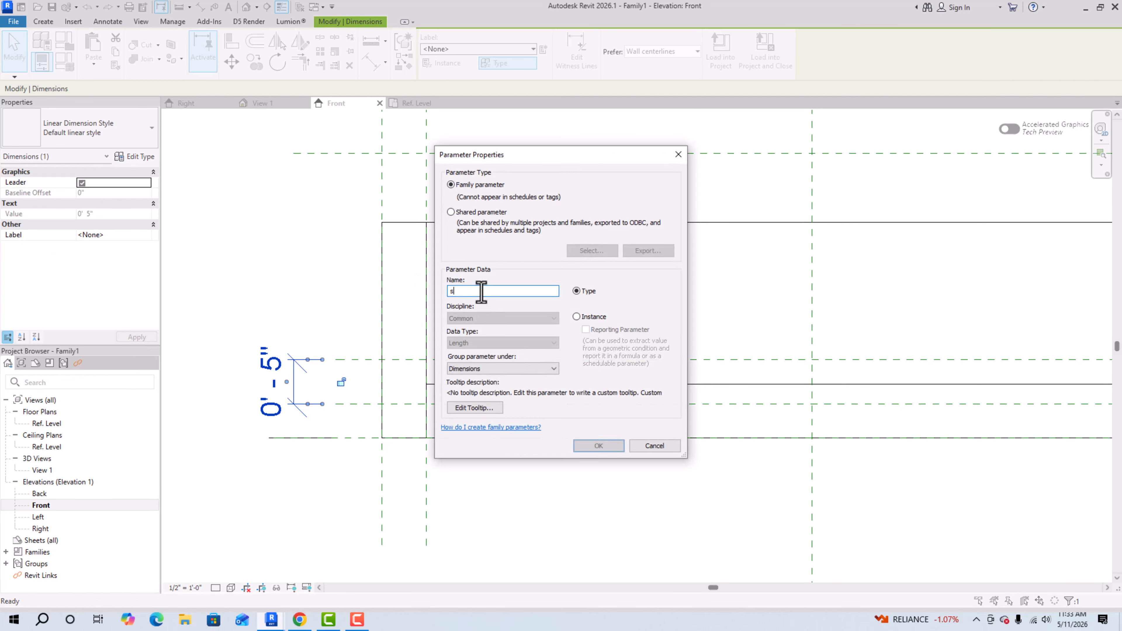
{"action": "type", "text": "ofa from floor"}
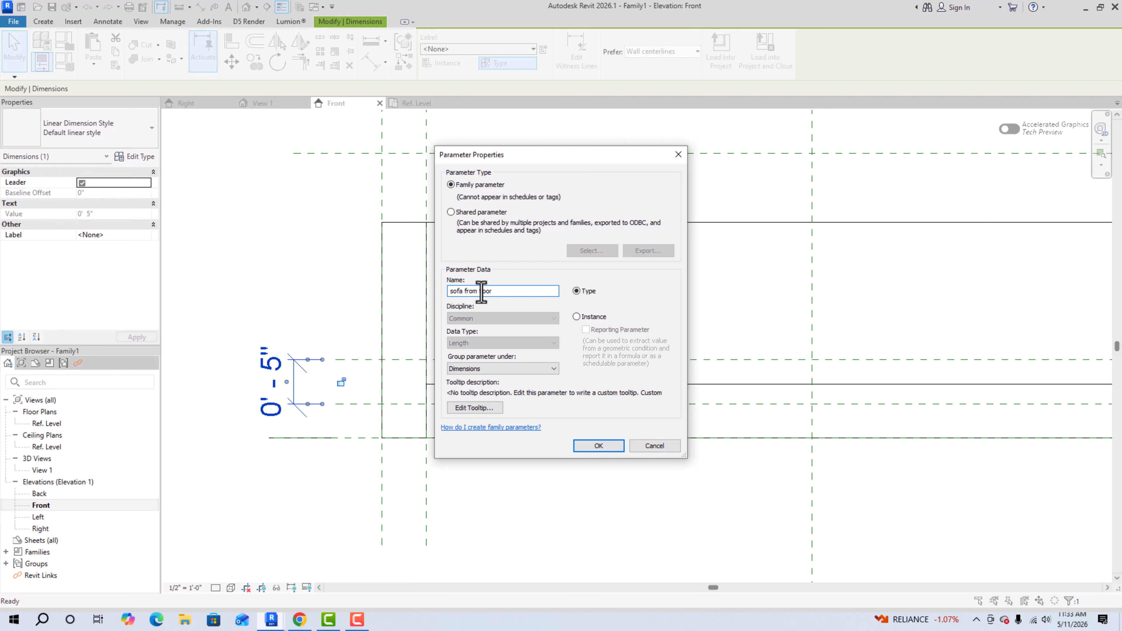
{"action": "left_click", "coordinate": [608, 447]}
{"action": "left_click", "coordinate": [346, 321]}
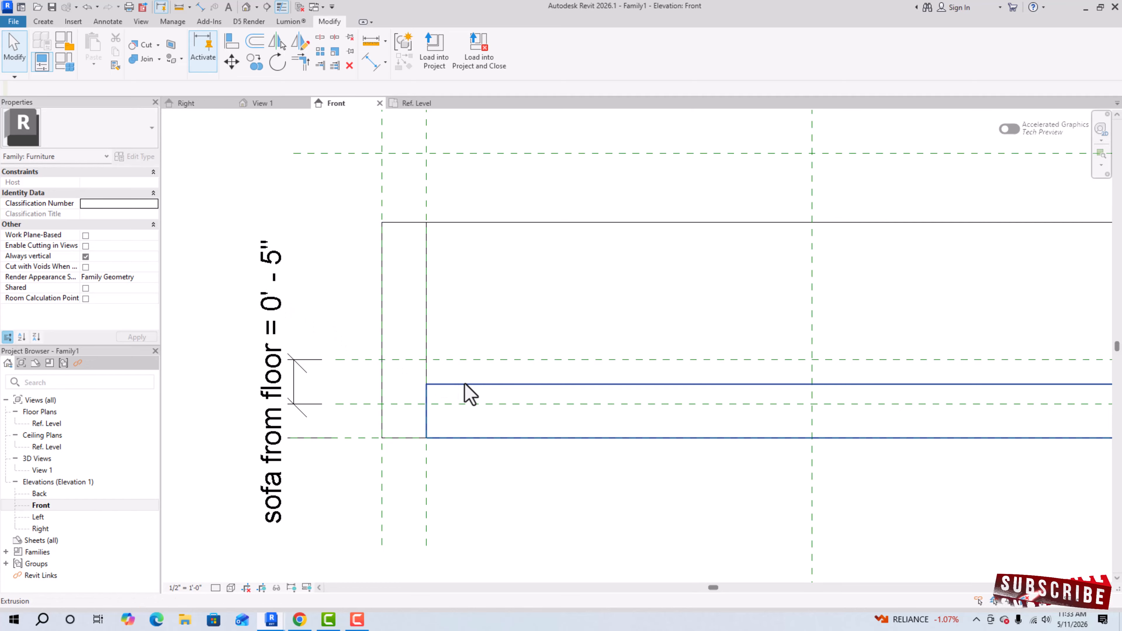
Step: Add an aligned dimension from the uppermost horizontal reference plane down to the Ref. Level, outside the "sofa from floor" dimension
{"action": "scroll", "coordinate": [321, 314], "scroll_direction": "down", "scroll_amount": 2}
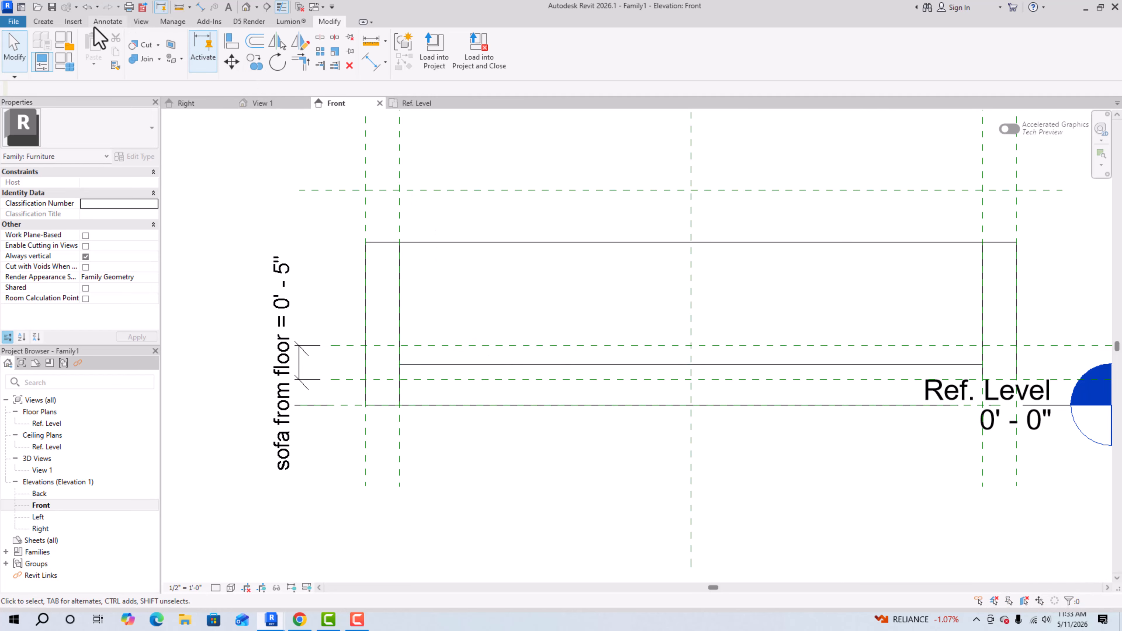
{"action": "left_click", "coordinate": [107, 21]}
{"action": "left_click", "coordinate": [43, 46]}
{"action": "left_click", "coordinate": [339, 190]}
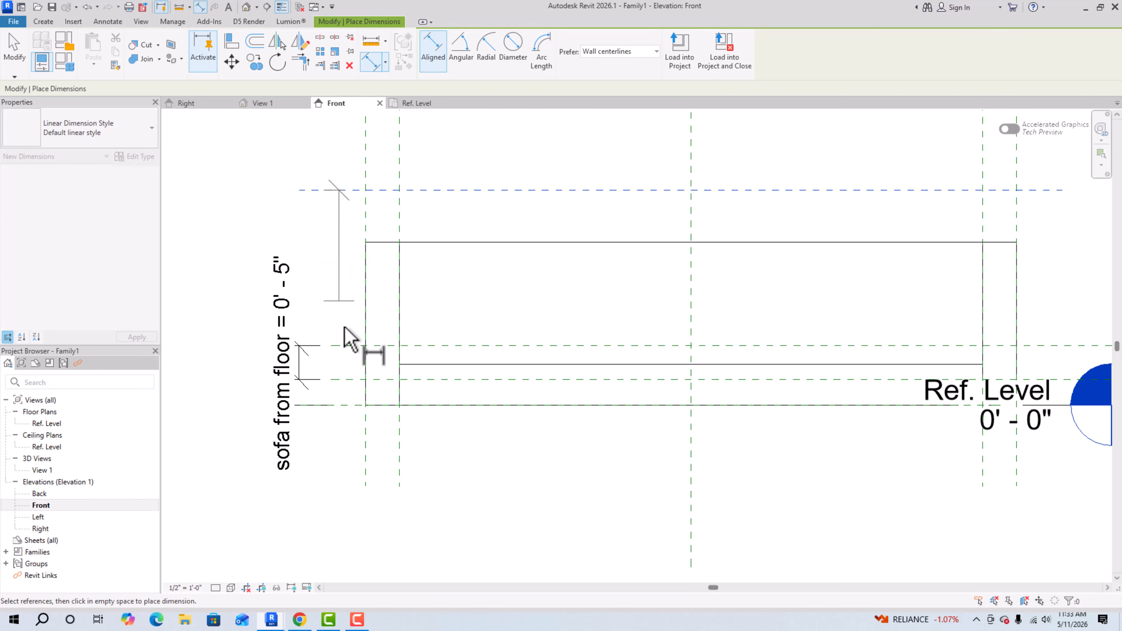
{"action": "left_click", "coordinate": [347, 404]}
{"action": "left_click", "coordinate": [232, 445]}
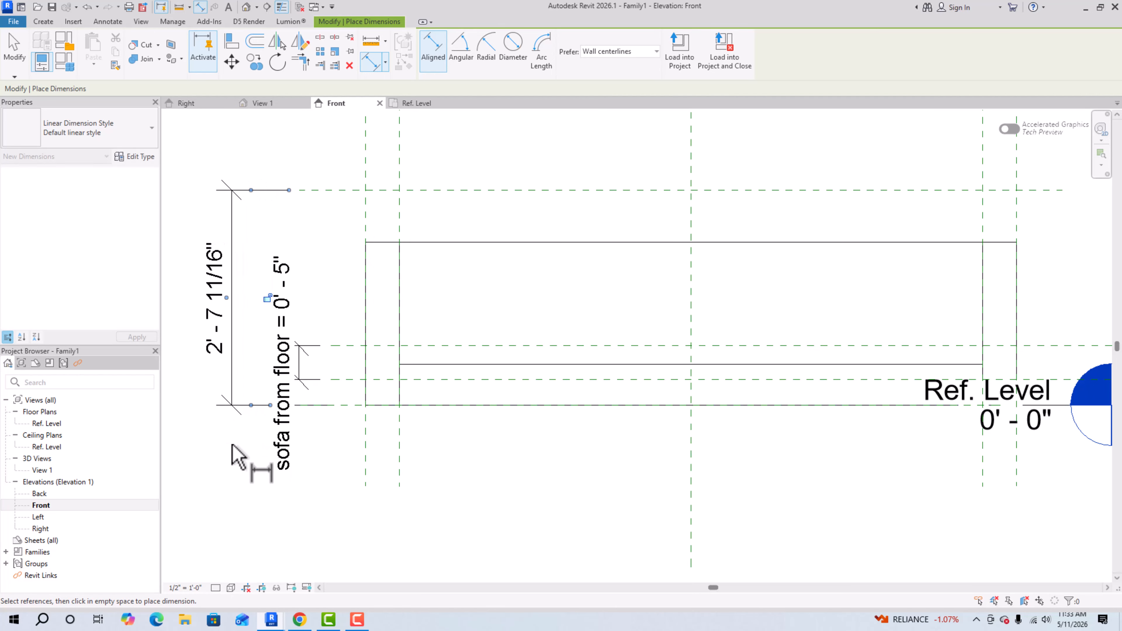
{"action": "key", "text": "Escape"}
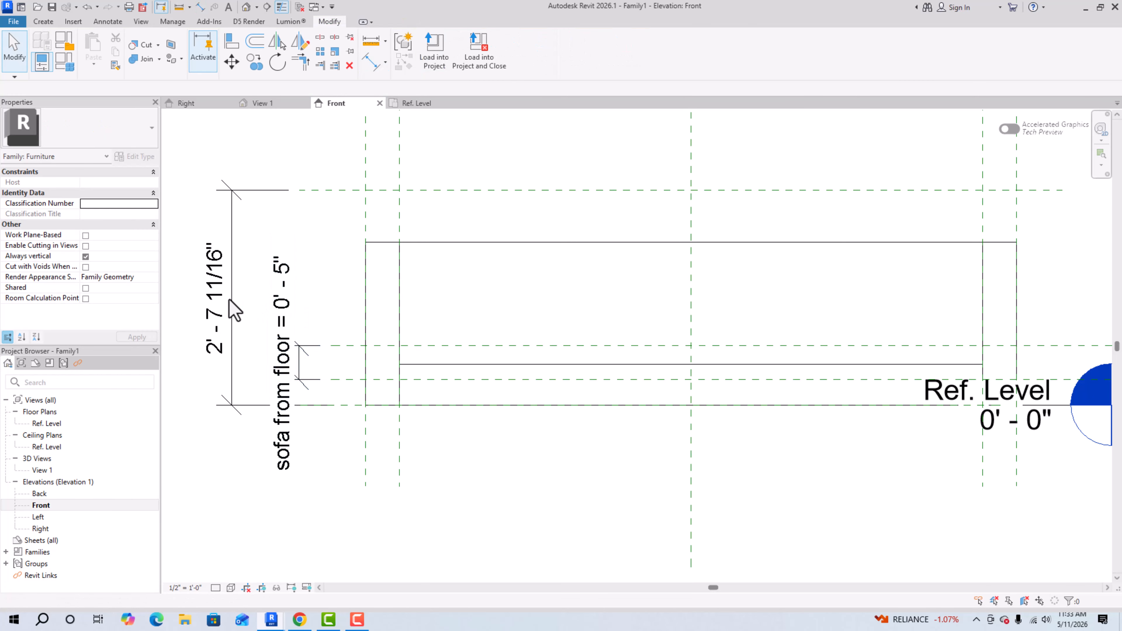
Step: Label the overall vertical dimension with a new type parameter named "height of sofa"
{"action": "left_click", "coordinate": [230, 301]}
{"action": "left_click", "coordinate": [543, 50]}
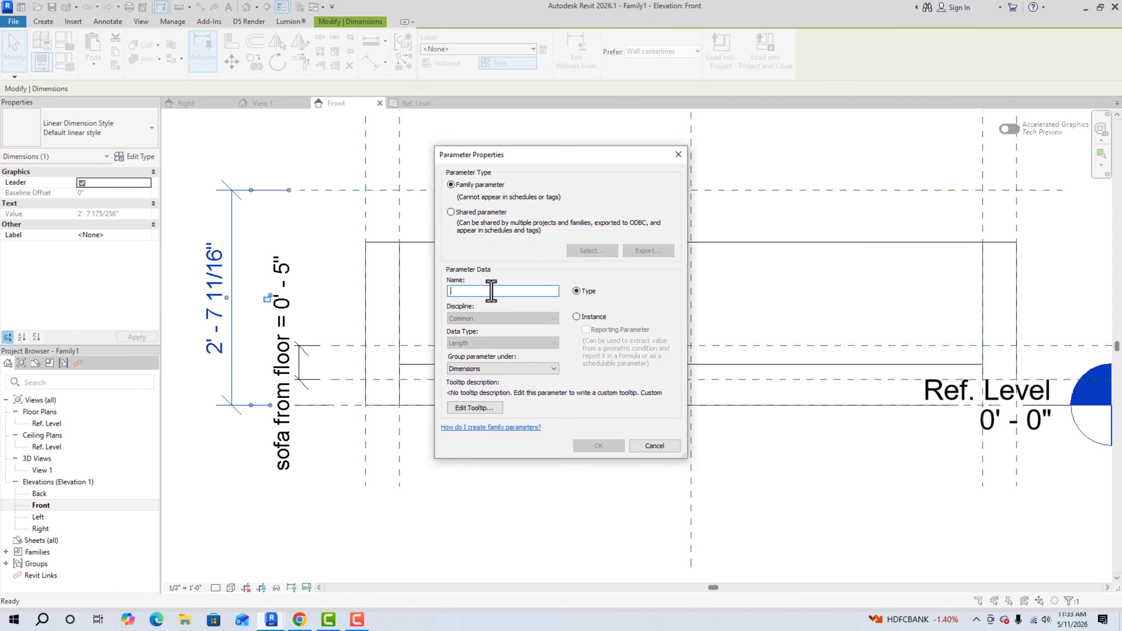
{"action": "type", "text": "height of sofa"}
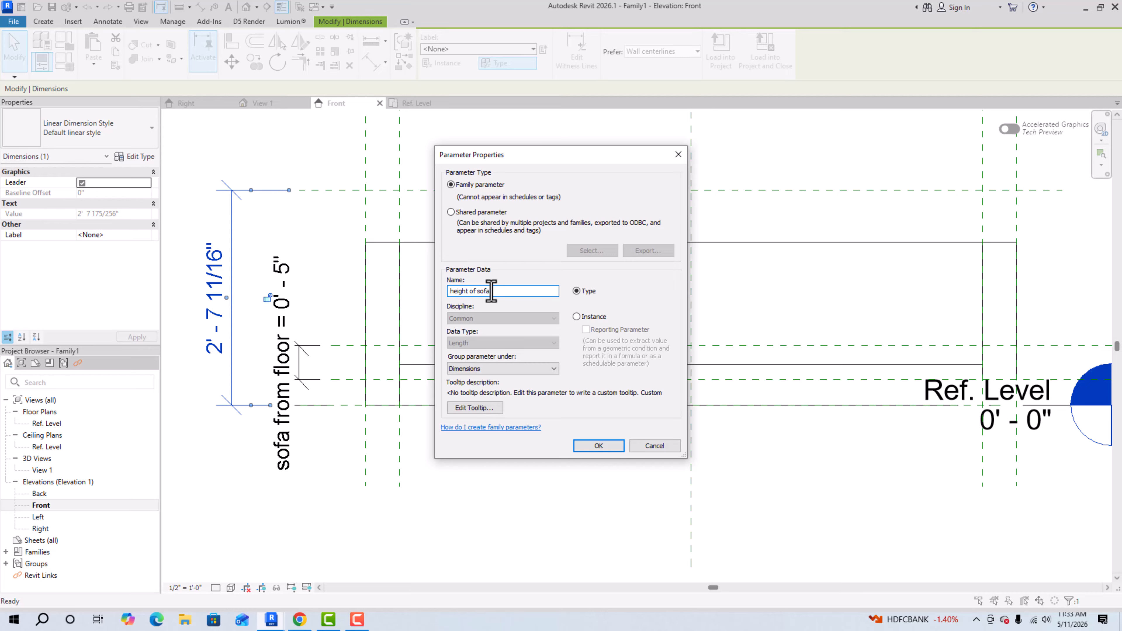
{"action": "left_click", "coordinate": [599, 446]}
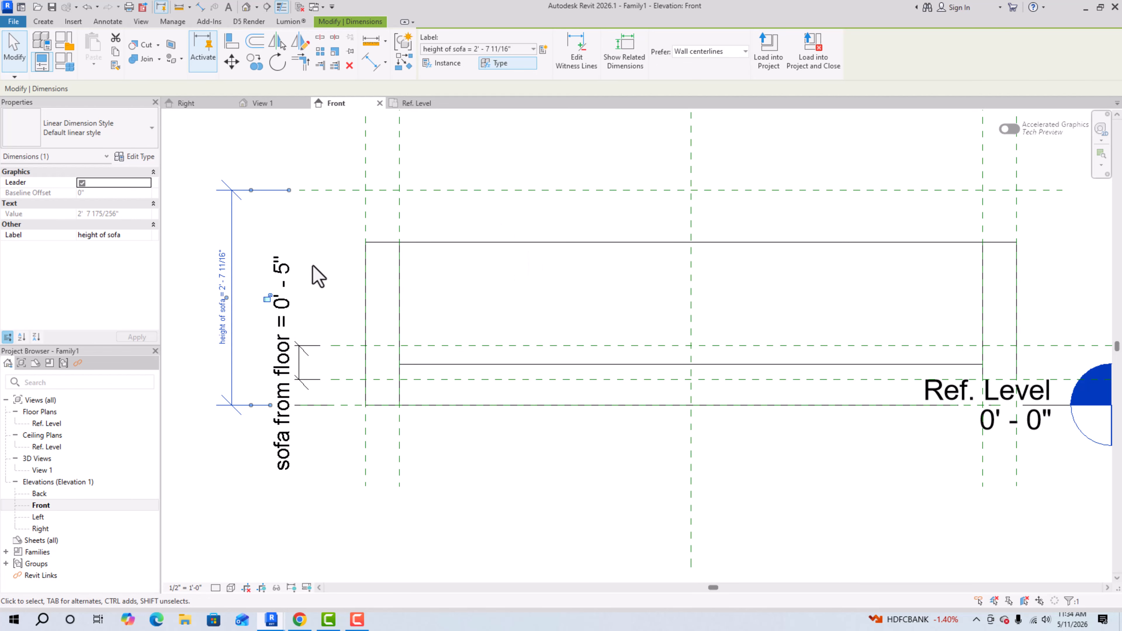
{"action": "left_click", "coordinate": [322, 239]}
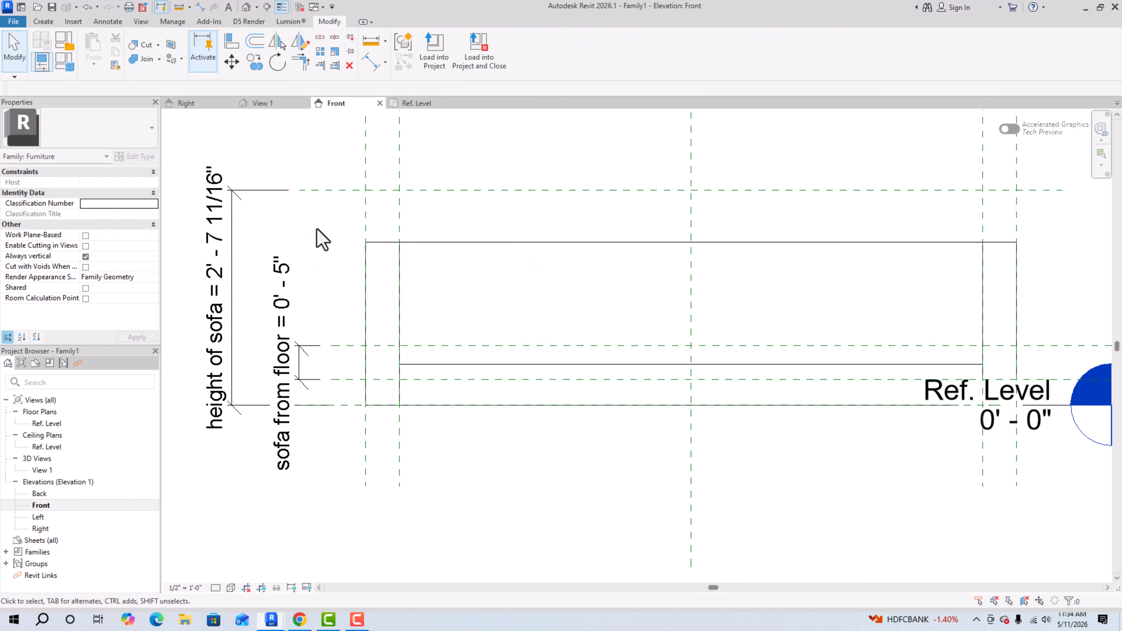
Step: Extend the U-shaped frame extrusion's top face up to the uppermost horizontal reference plane and lock it there
{"action": "left_click", "coordinate": [490, 245]}
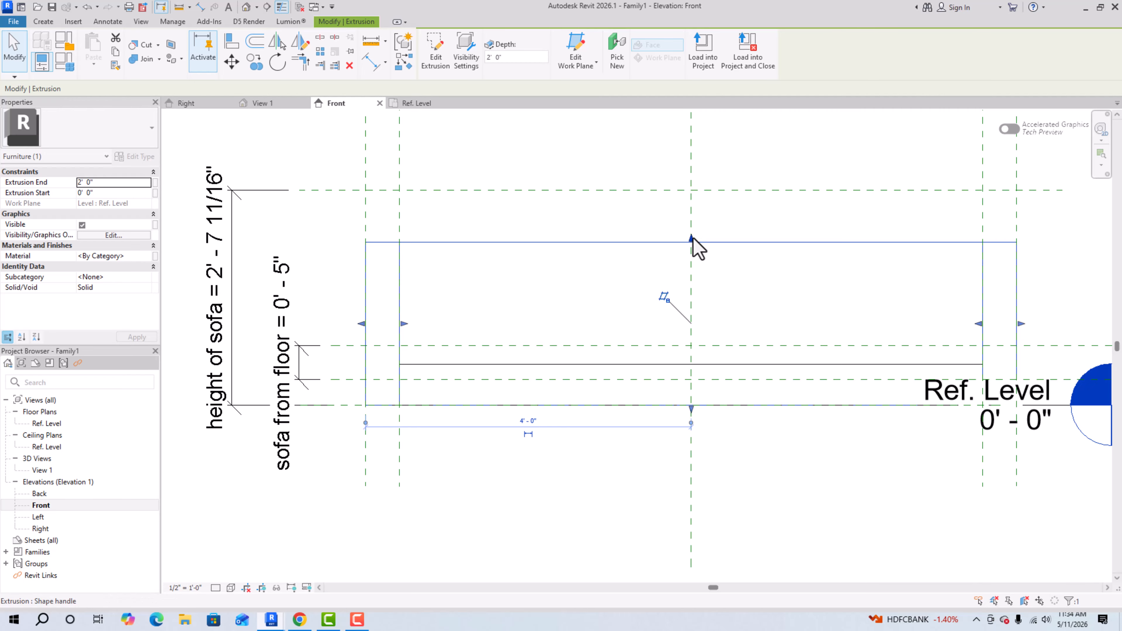
{"action": "left_click_drag", "start_coordinate": [691, 243], "coordinate": [691, 190]}
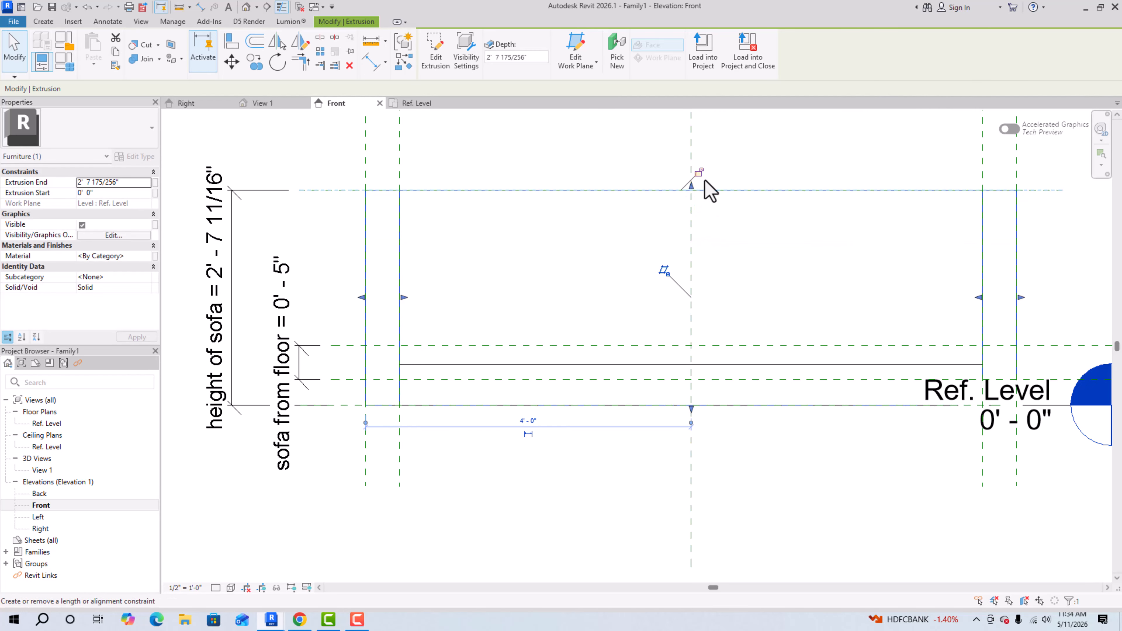
{"action": "left_click", "coordinate": [576, 265]}
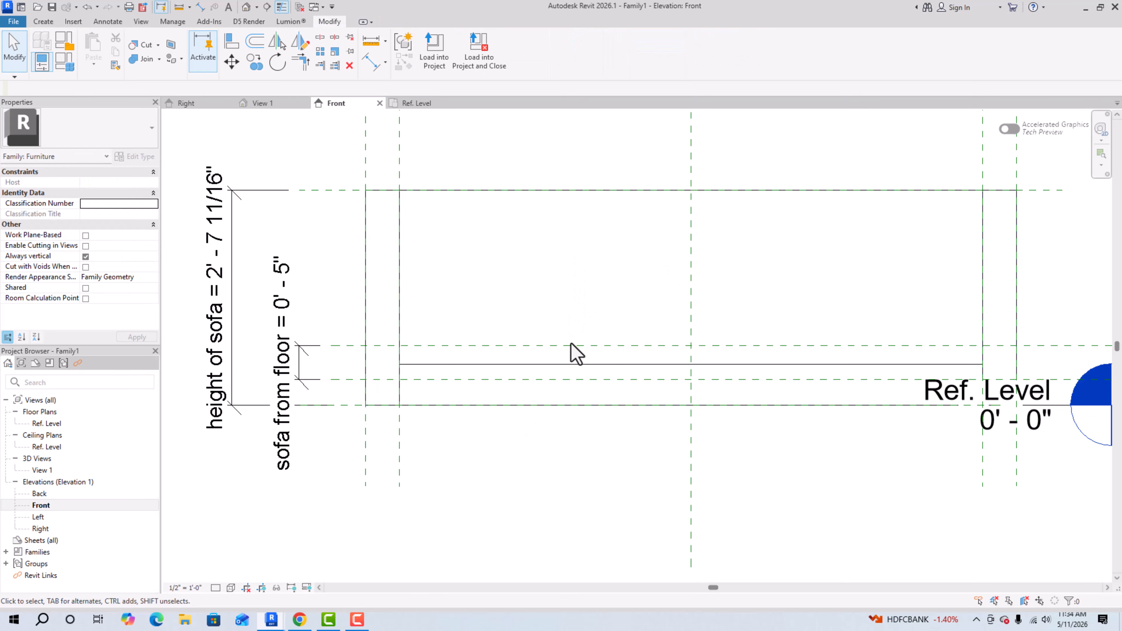
Step: Align the seat extrusion's top and bottom faces to the two lower horizontal reference planes and lock them
{"action": "left_click", "coordinate": [581, 366]}
{"action": "left_click_drag", "start_coordinate": [690, 361], "coordinate": [691, 346]}
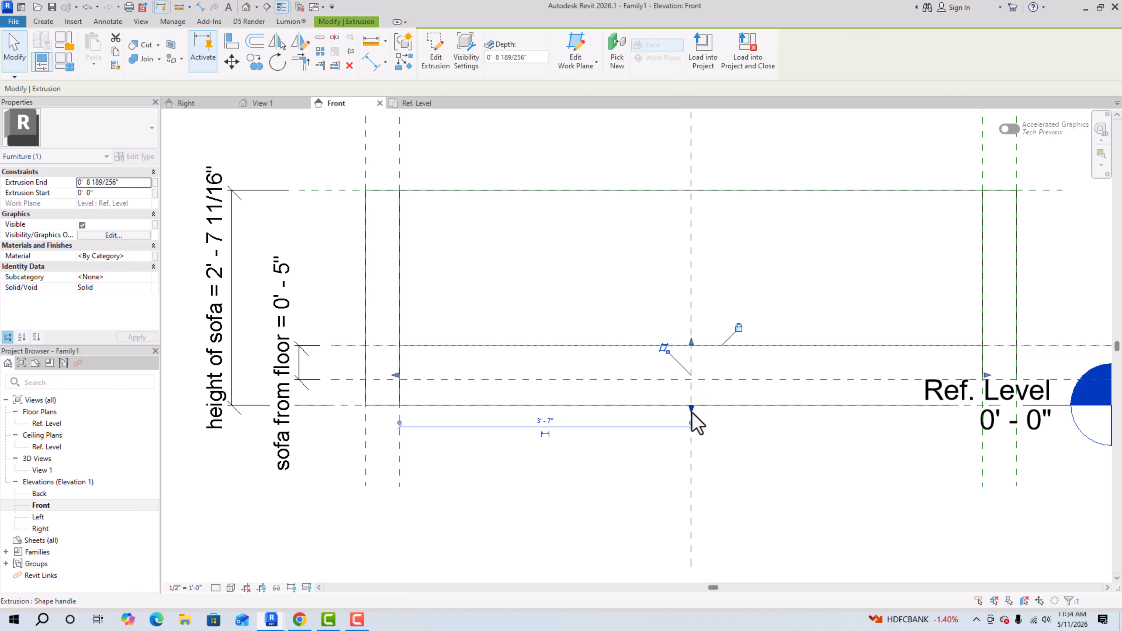
{"action": "left_click_drag", "start_coordinate": [692, 411], "coordinate": [693, 381]}
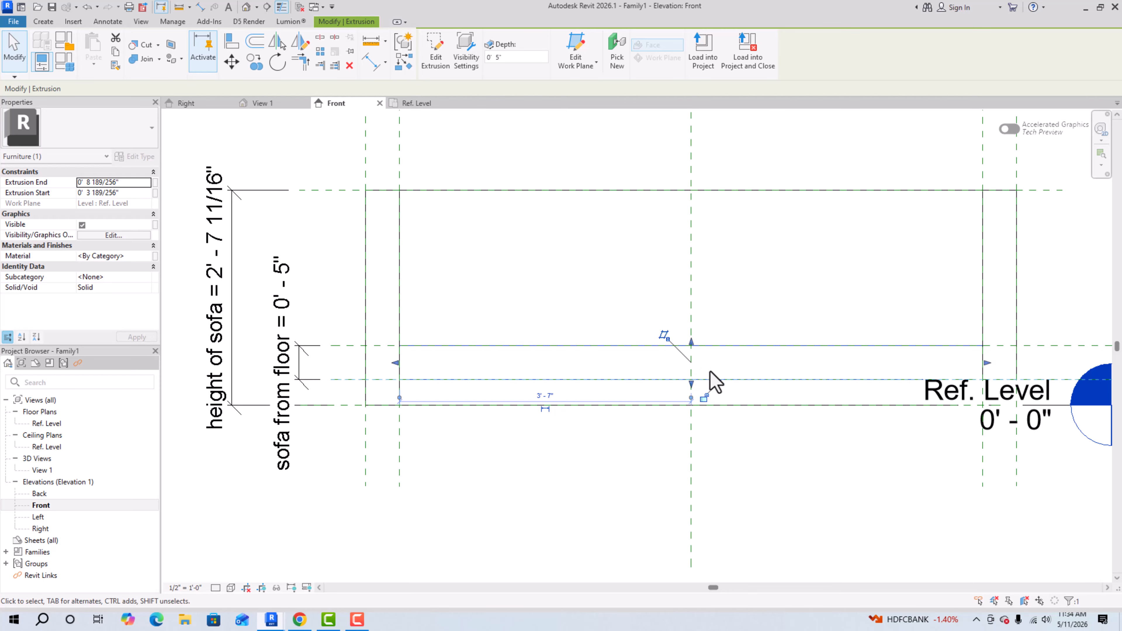
{"action": "left_click", "coordinate": [552, 250]}
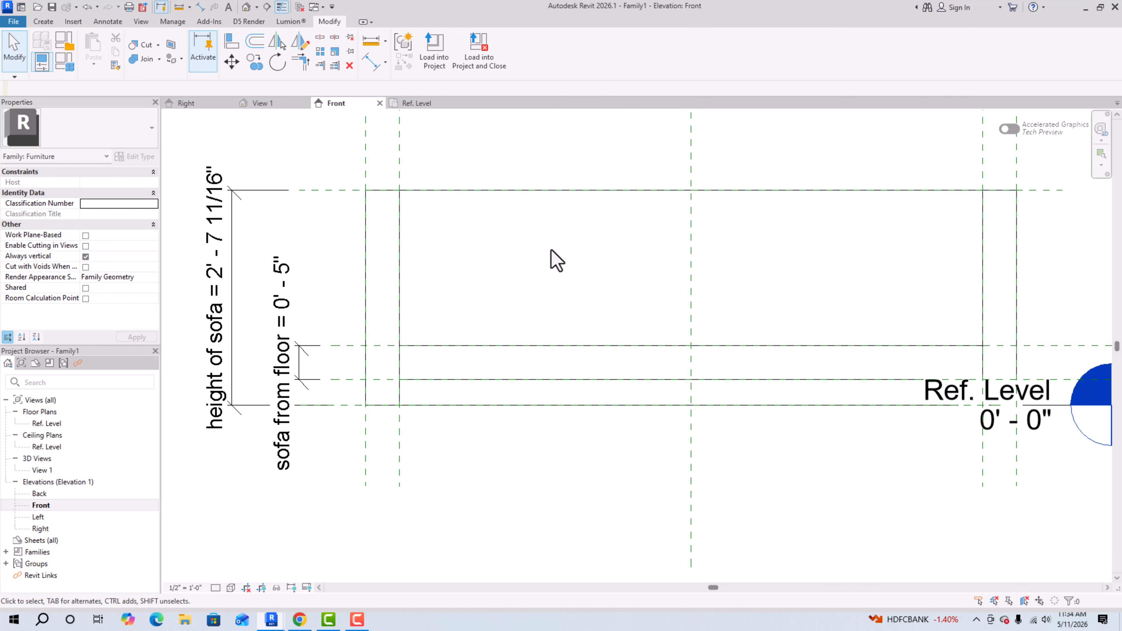
Step: Show the sofa in the default 3D view, turned to its front-left side, and change the view's visual style
{"action": "scroll", "coordinate": [315, 271], "scroll_direction": "down", "scroll_amount": 2}
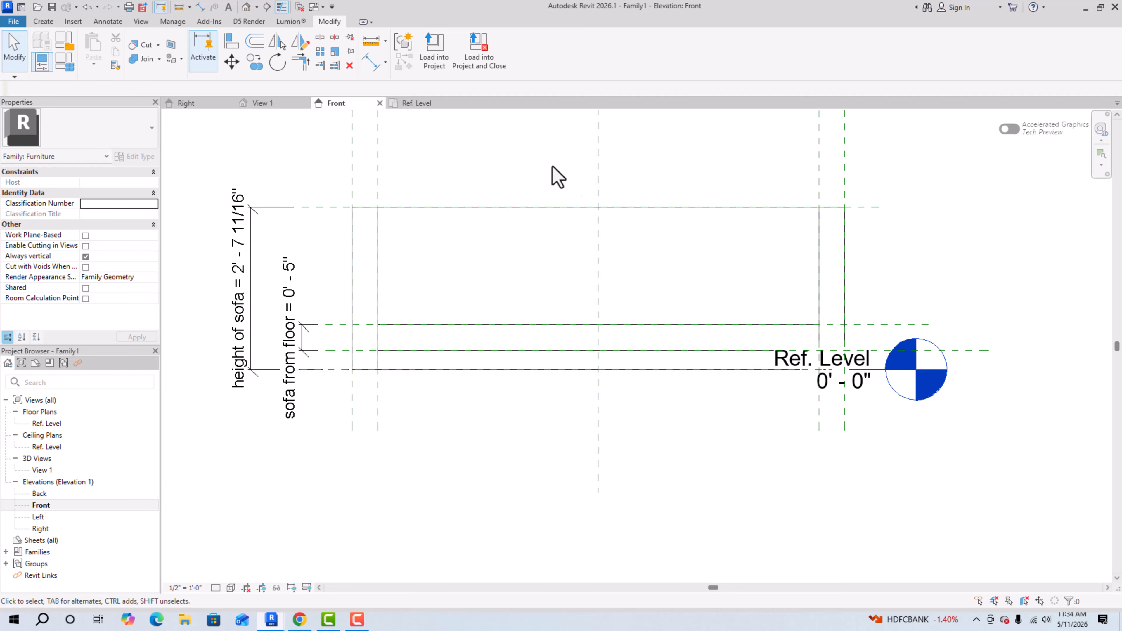
{"action": "left_click", "coordinate": [247, 7]}
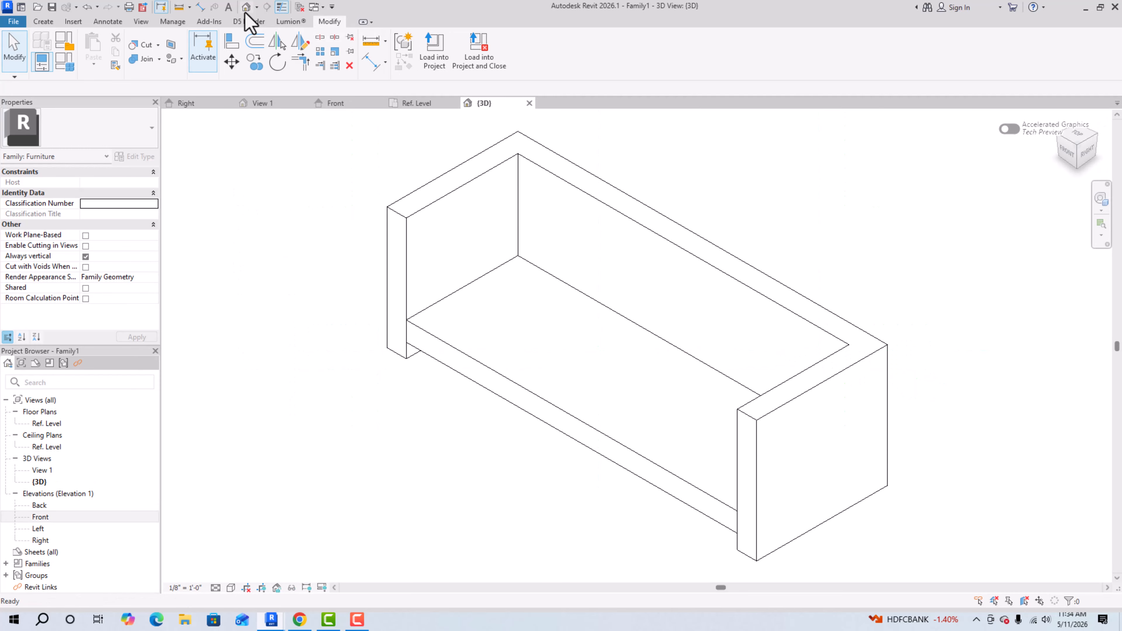
{"action": "scroll", "coordinate": [338, 250], "scroll_direction": "down", "scroll_amount": 4}
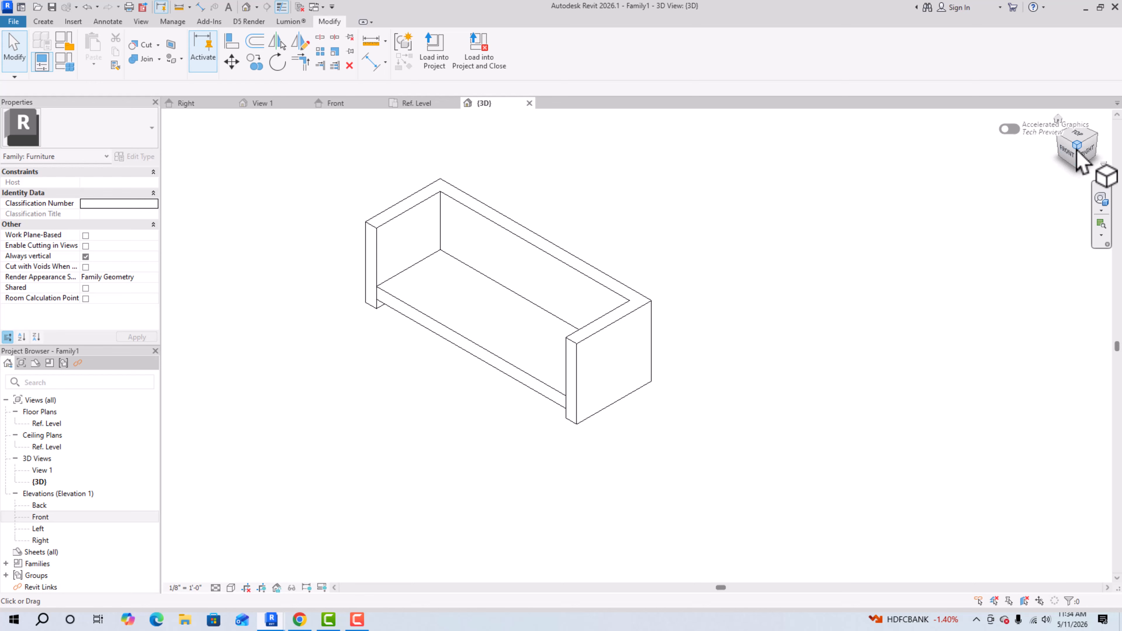
{"action": "mouse_move", "coordinate": [1078, 157]}
{"action": "left_mouse_down"}
{"action": "mouse_move", "coordinate": [1093, 159]}
{"action": "mouse_move", "coordinate": [213, 155]}
{"action": "mouse_move", "coordinate": [333, 160]}
{"action": "mouse_move", "coordinate": [529, 419]}
{"action": "left_mouse_up"}
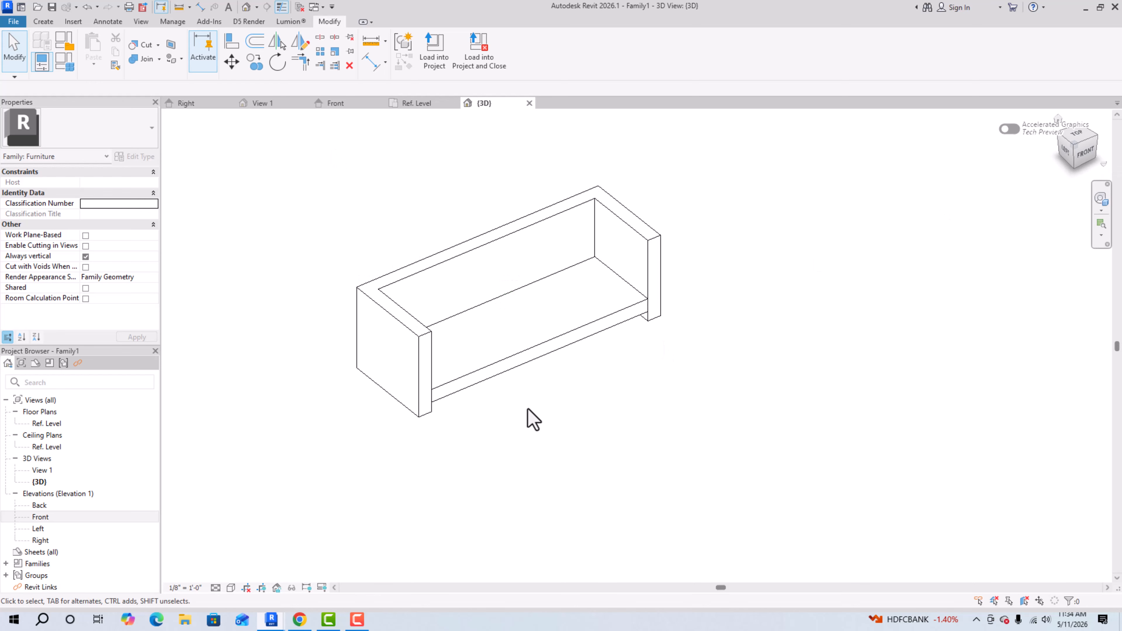
{"action": "left_click", "coordinate": [231, 588]}
{"action": "left_click", "coordinate": [257, 541]}
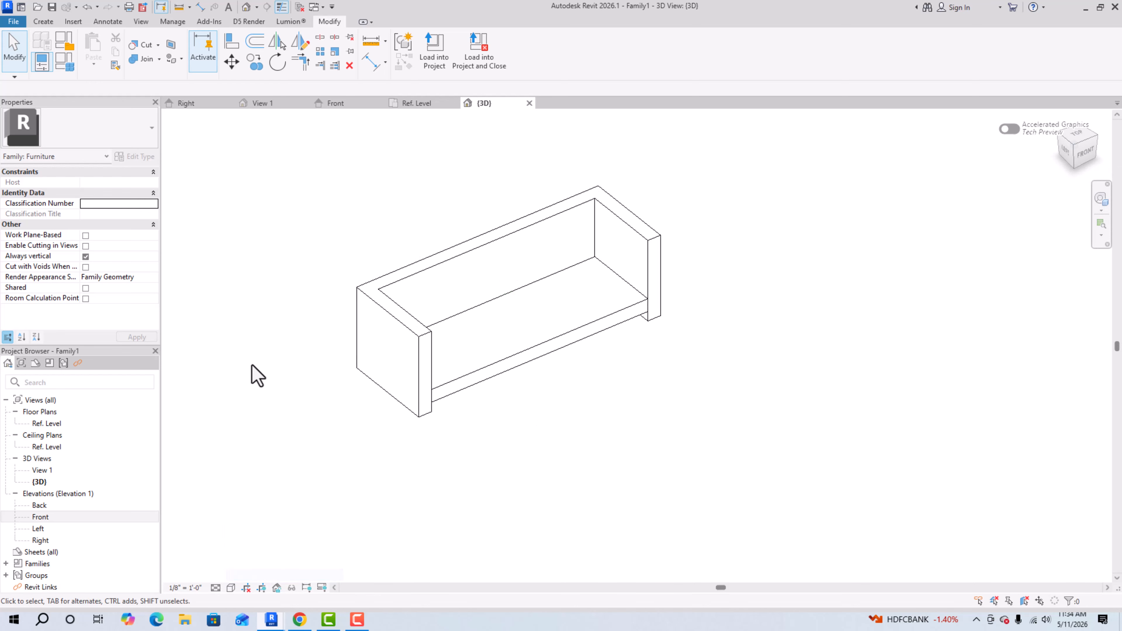
{"action": "scroll", "coordinate": [732, 283], "scroll_direction": "up", "scroll_amount": 2}
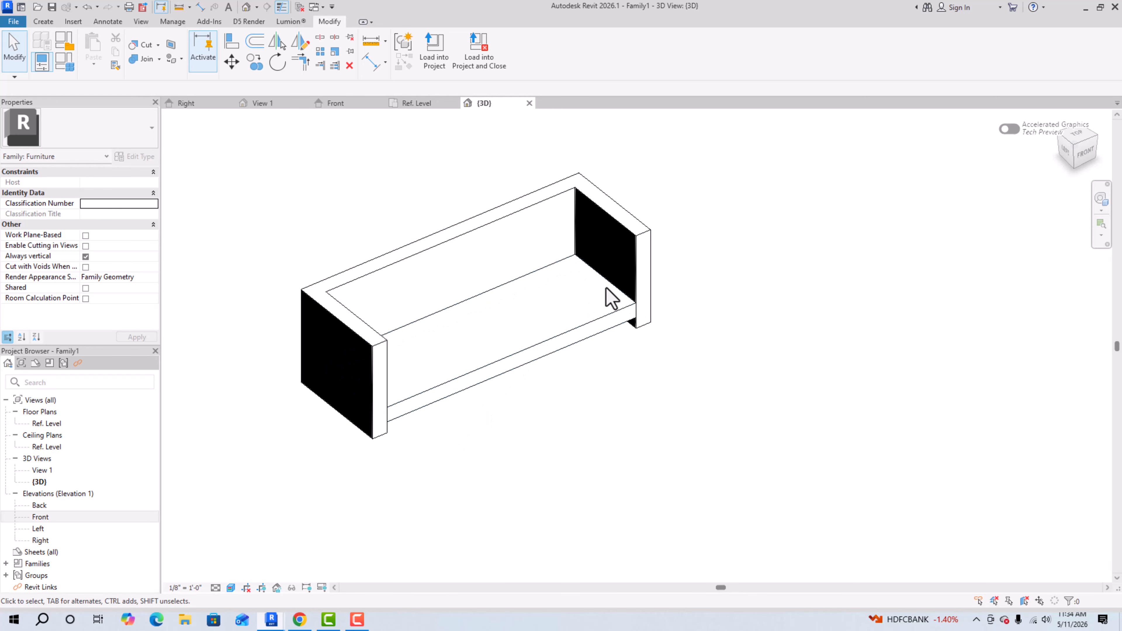
Step: Flex the family by setting the length of sofa to 6' and the width of sofa to 2', applying each value
{"action": "left_click", "coordinate": [71, 66]}
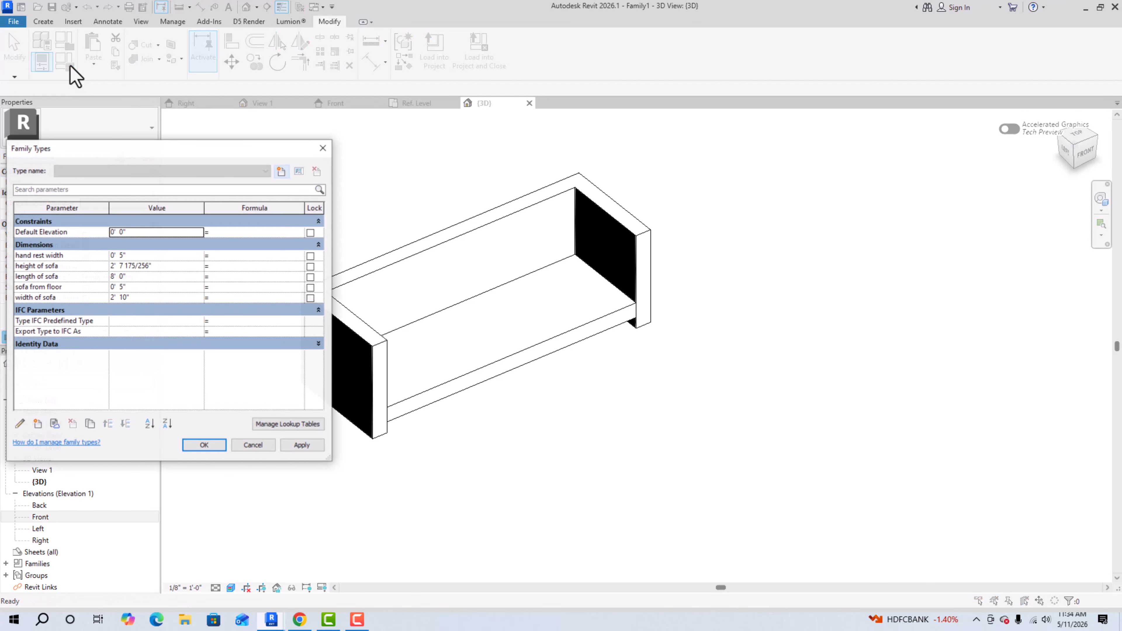
{"action": "left_click", "coordinate": [148, 279]}
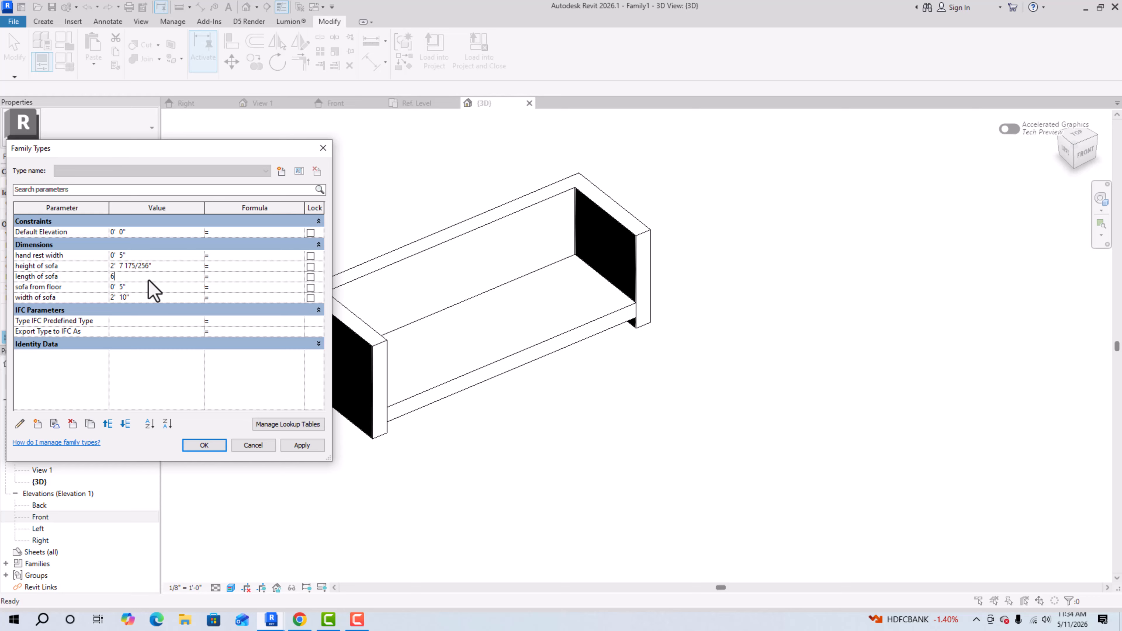
{"action": "type", "text": "6'"}
{"action": "left_click", "coordinate": [303, 445]}
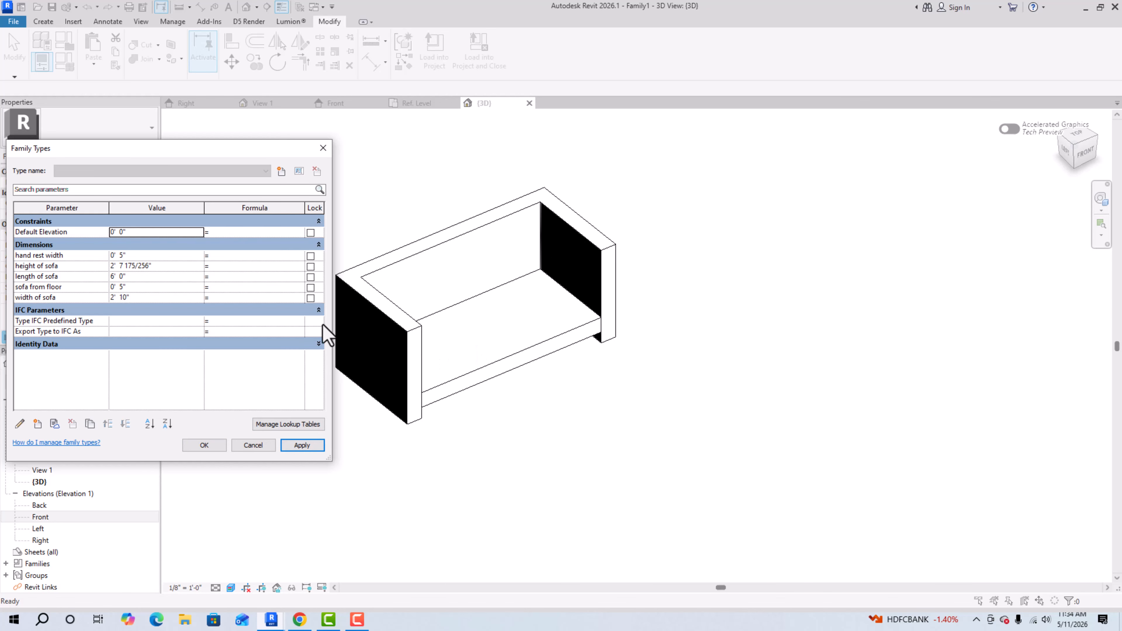
{"action": "left_click", "coordinate": [144, 298]}
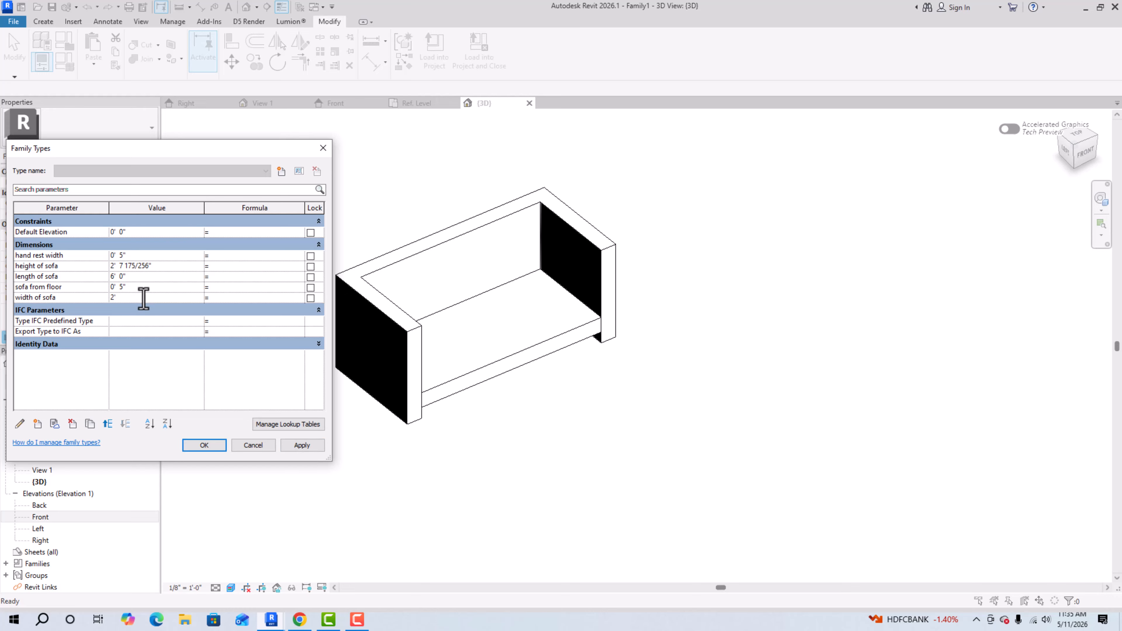
{"action": "left_click", "coordinate": [303, 445]}
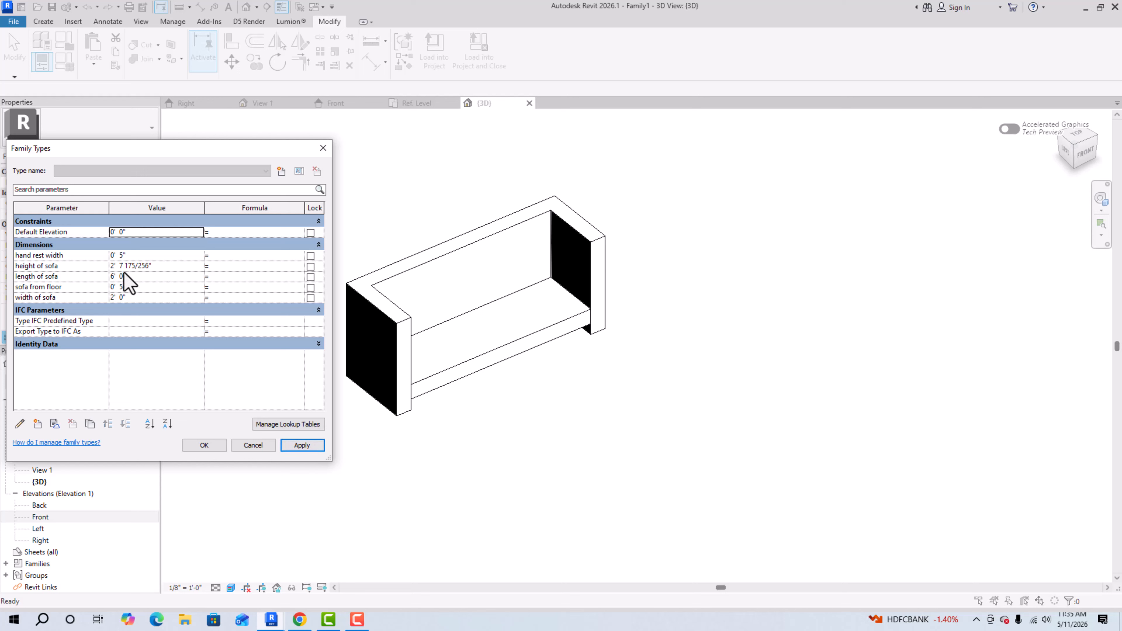
Step: Flex the height of sofa parameter to 3' 6" and accept the family type values
{"action": "left_click", "coordinate": [166, 268]}
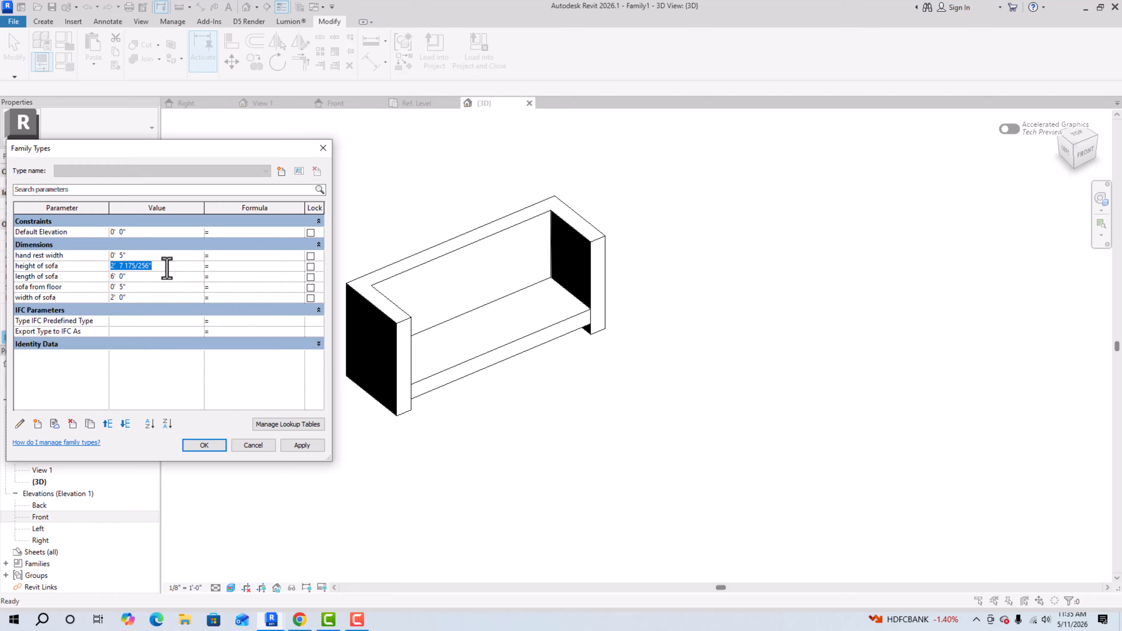
{"action": "type", "text": "3' 6"}
{"action": "left_click", "coordinate": [303, 445]}
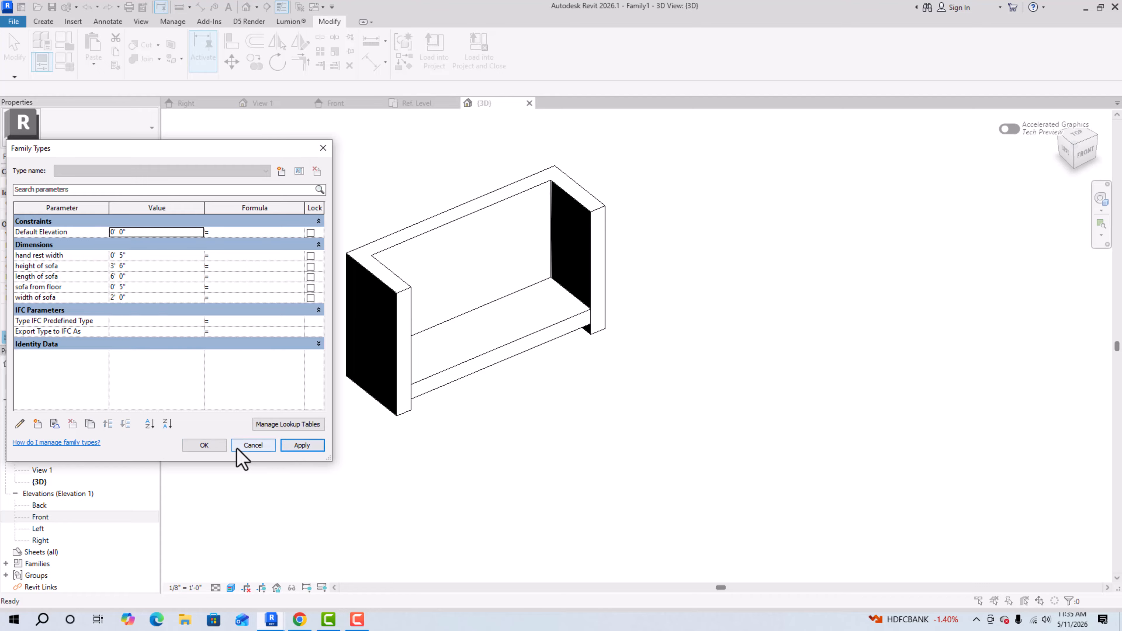
{"action": "left_click", "coordinate": [212, 445]}
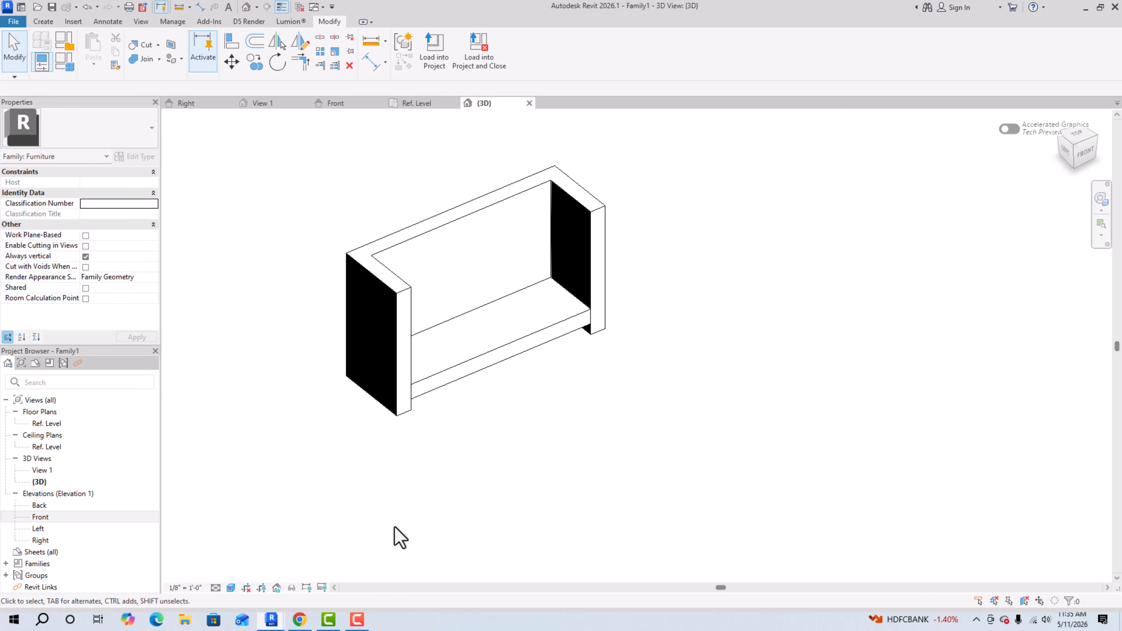
Step: Set the length of sofa to 8' and the width of sofa to 2' 6" in the family types
{"action": "scroll", "coordinate": [461, 499], "scroll_direction": "down", "scroll_amount": 1}
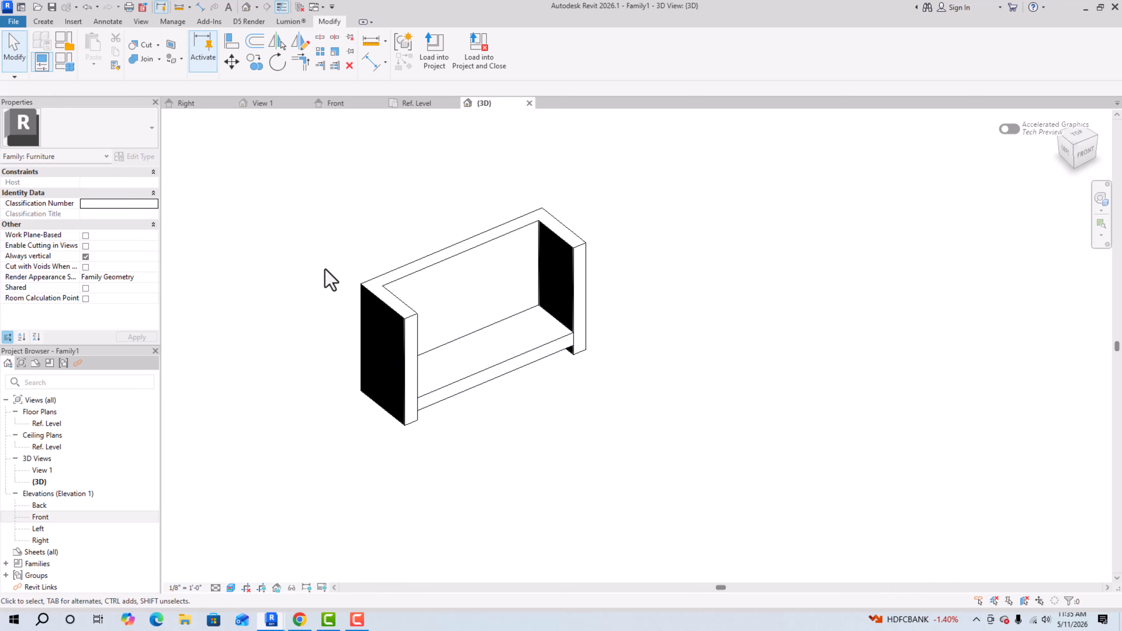
{"action": "left_click", "coordinate": [65, 67]}
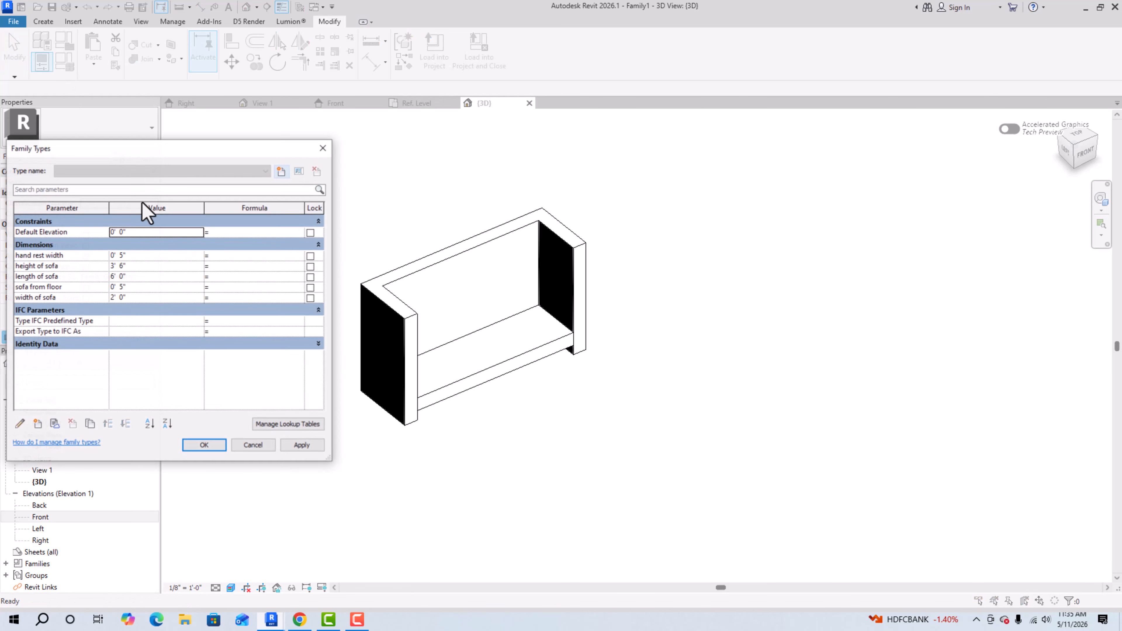
{"action": "left_click", "coordinate": [148, 278]}
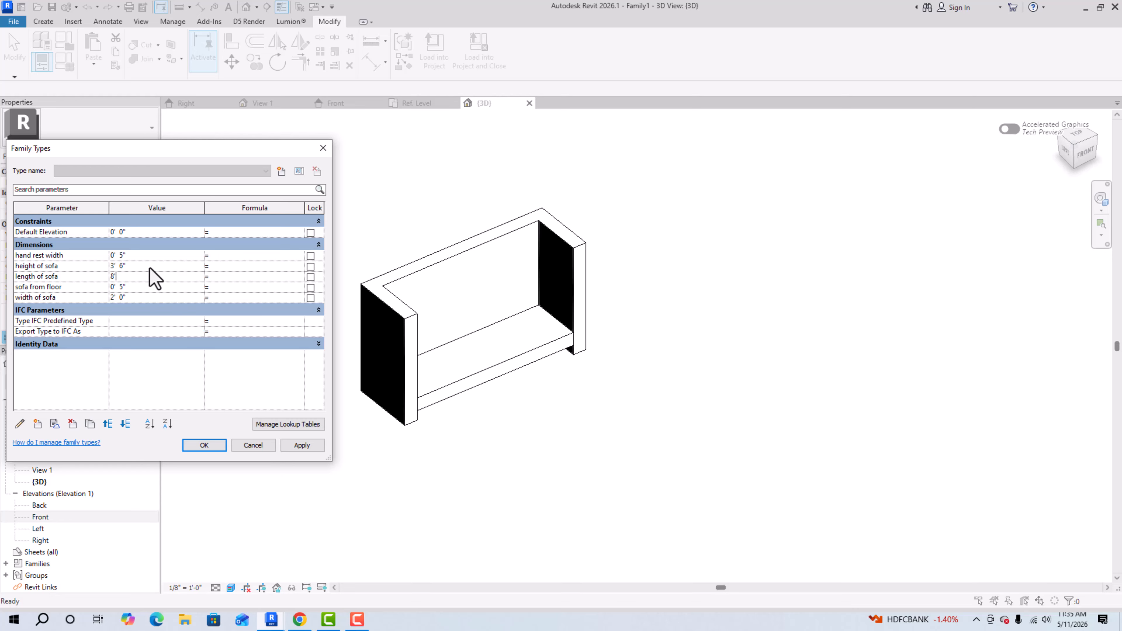
{"action": "left_click", "coordinate": [151, 300]}
Step: Set the height of sofa to 2' 7" and apply the family type values
{"action": "left_click", "coordinate": [130, 266]}
{"action": "type", "text": "2"}
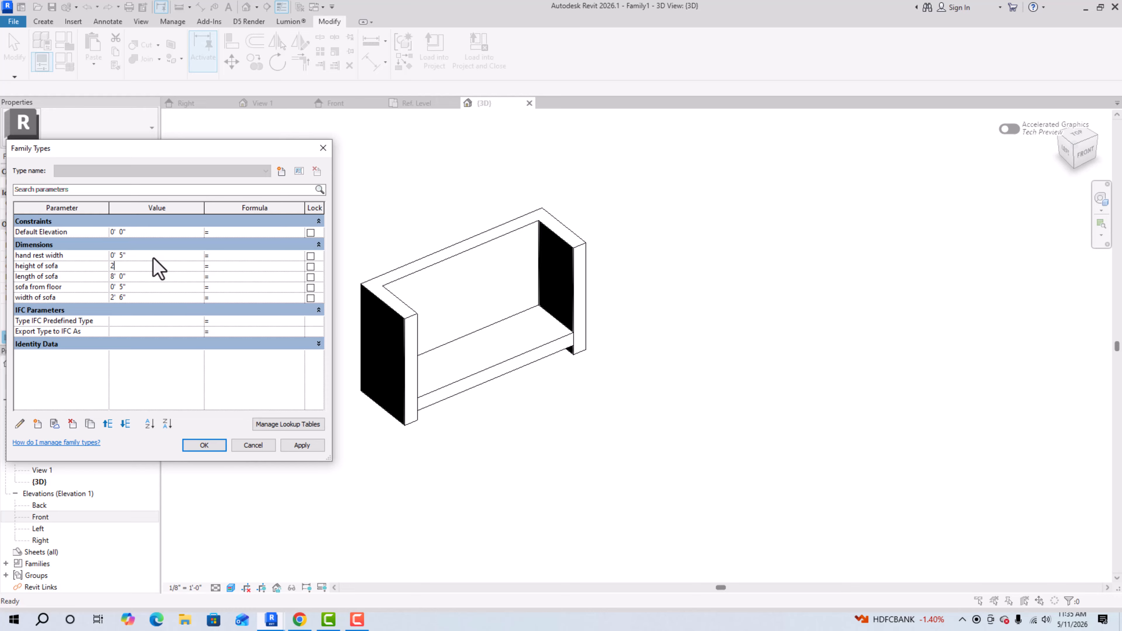
{"action": "type", "text": "'7"}
{"action": "left_click", "coordinate": [302, 445]}
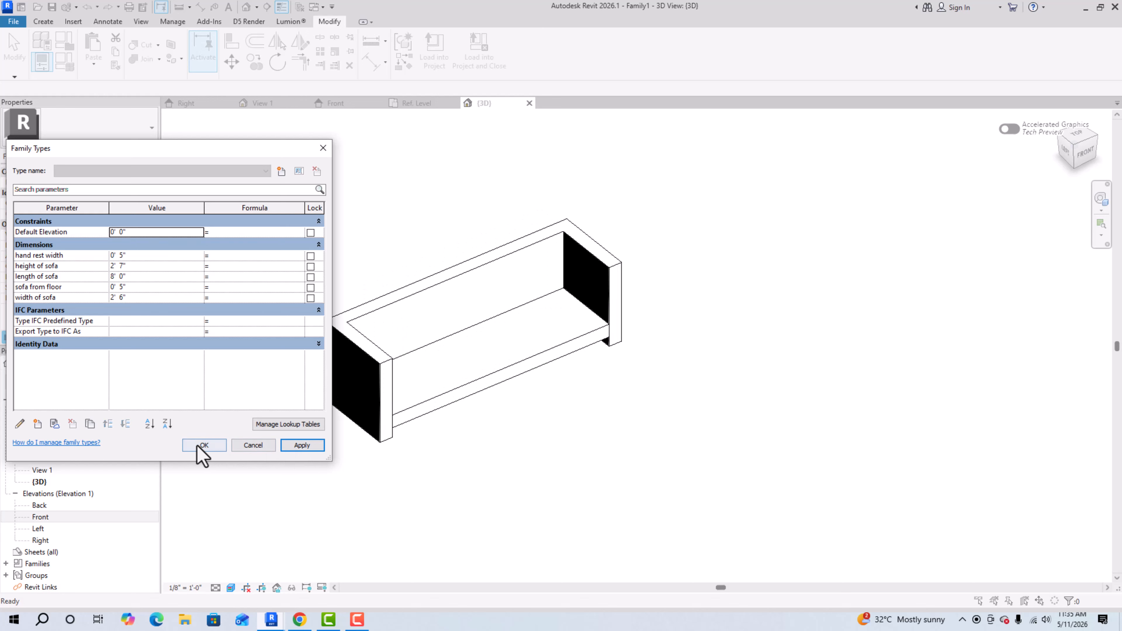
{"action": "left_click", "coordinate": [204, 445]}
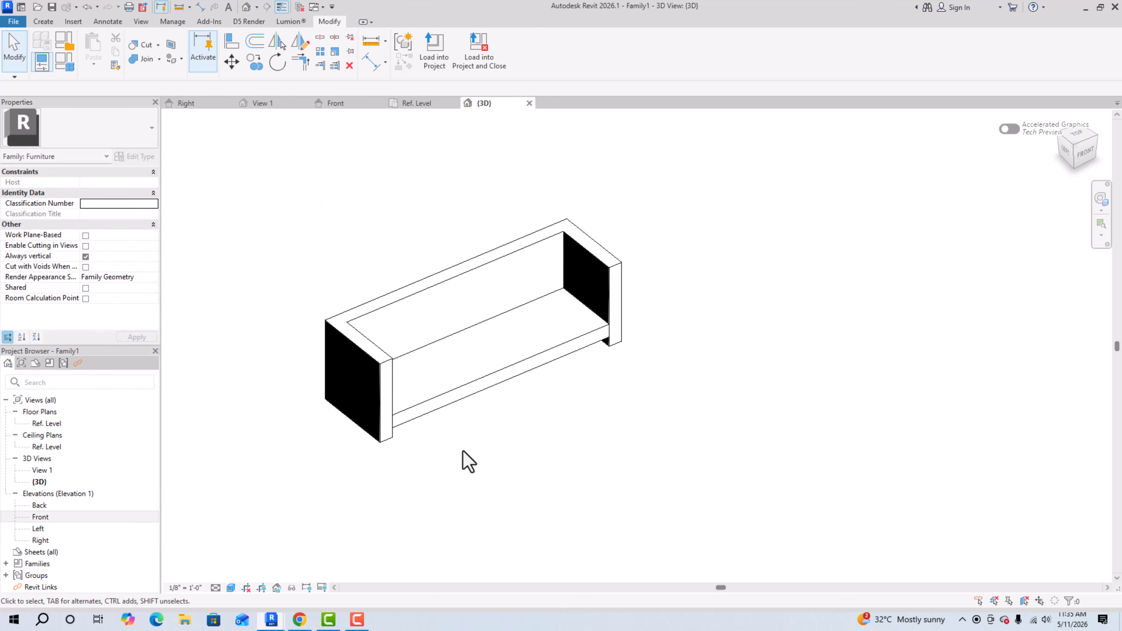
Step: Associate the U-shaped frame extrusion's material with a new type parameter named "handrest material"
{"action": "left_click", "coordinate": [378, 363]}
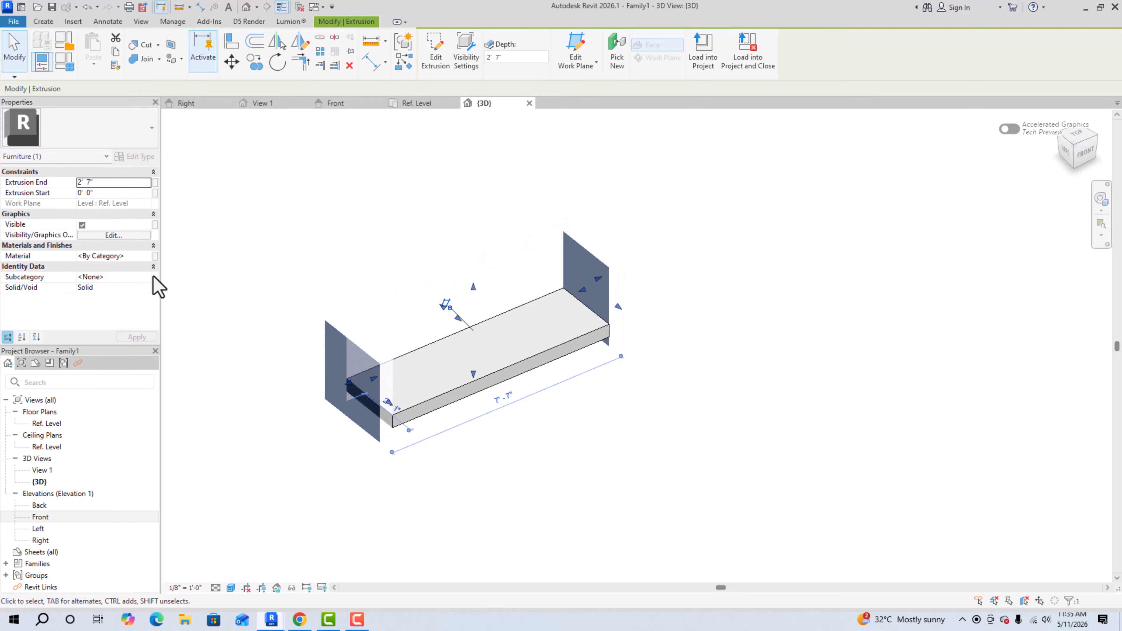
{"action": "left_click", "coordinate": [155, 256]}
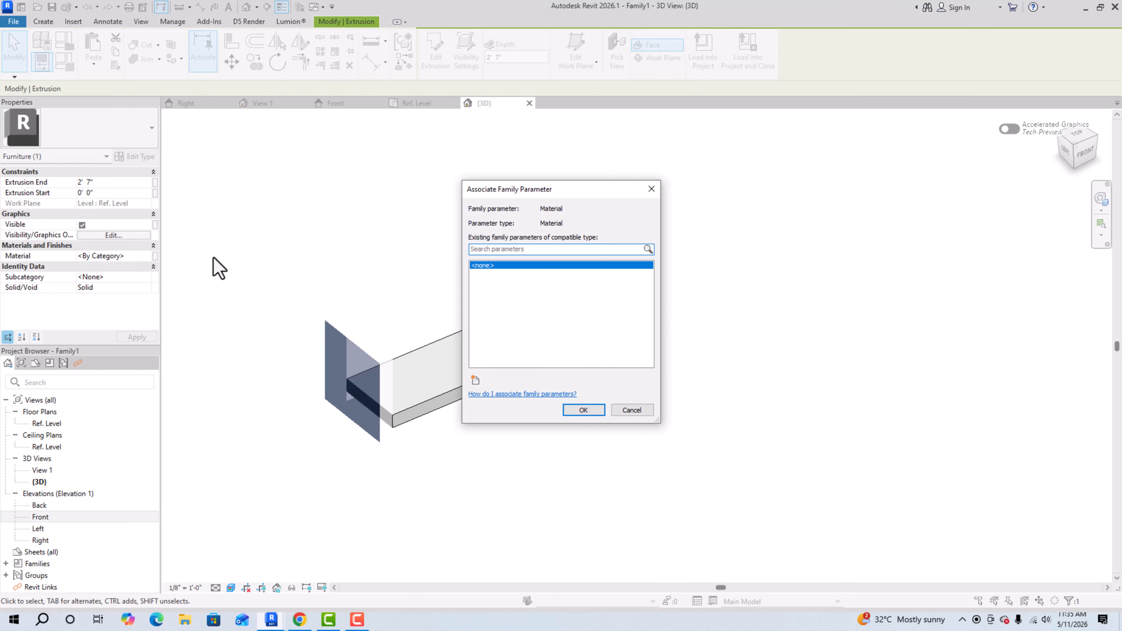
{"action": "left_click", "coordinate": [475, 381]}
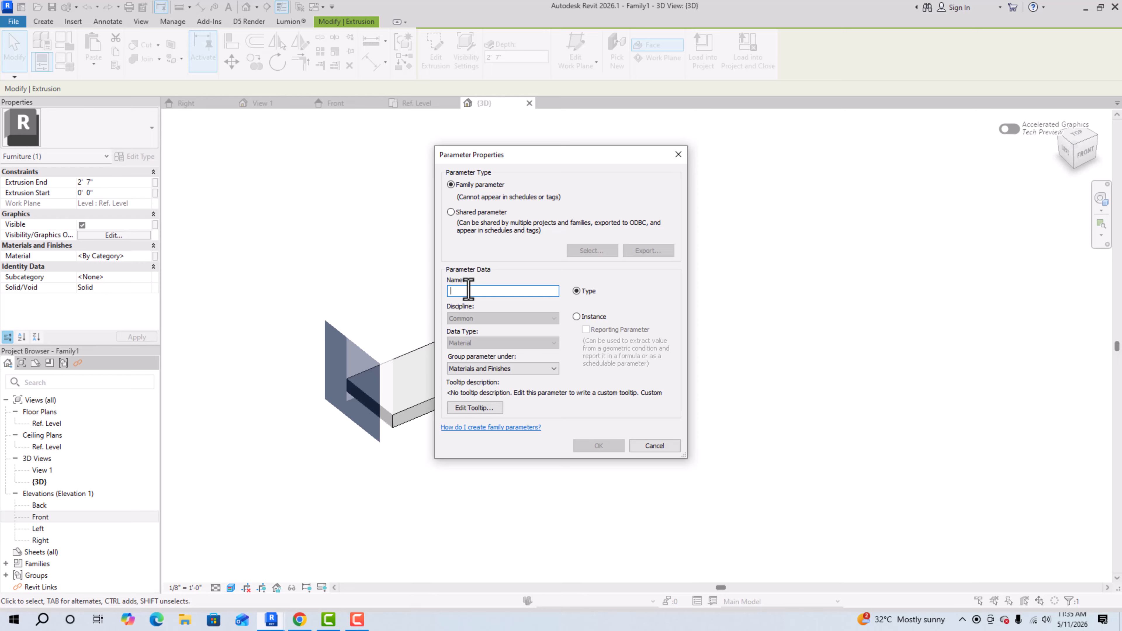
{"action": "type", "text": "handrest material"}
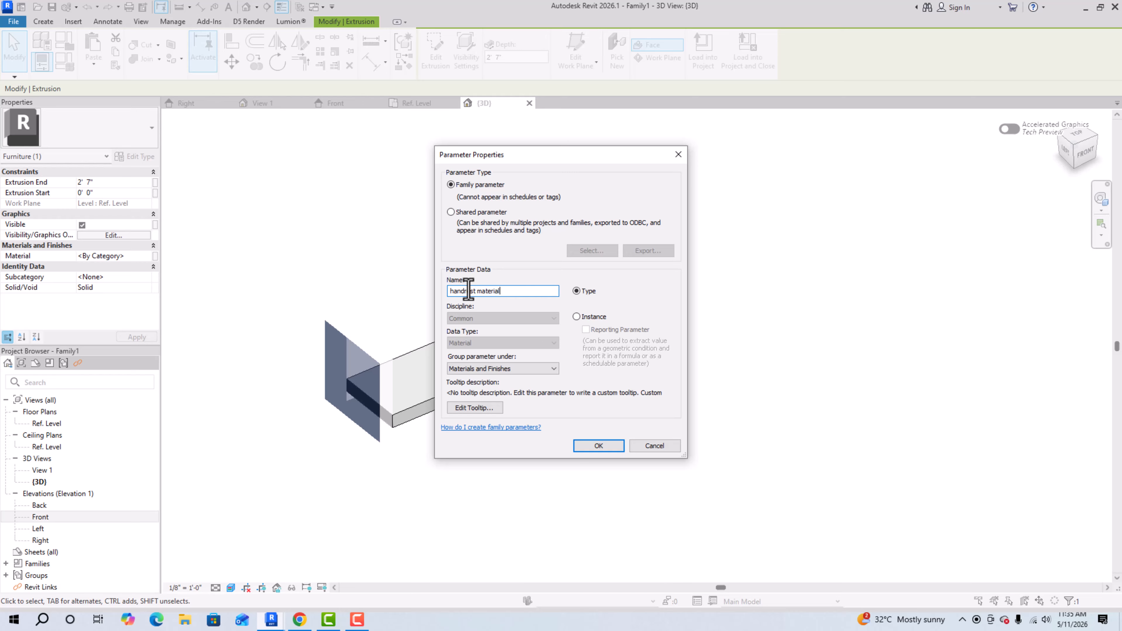
{"action": "left_click", "coordinate": [598, 446]}
{"action": "left_click", "coordinate": [577, 407]}
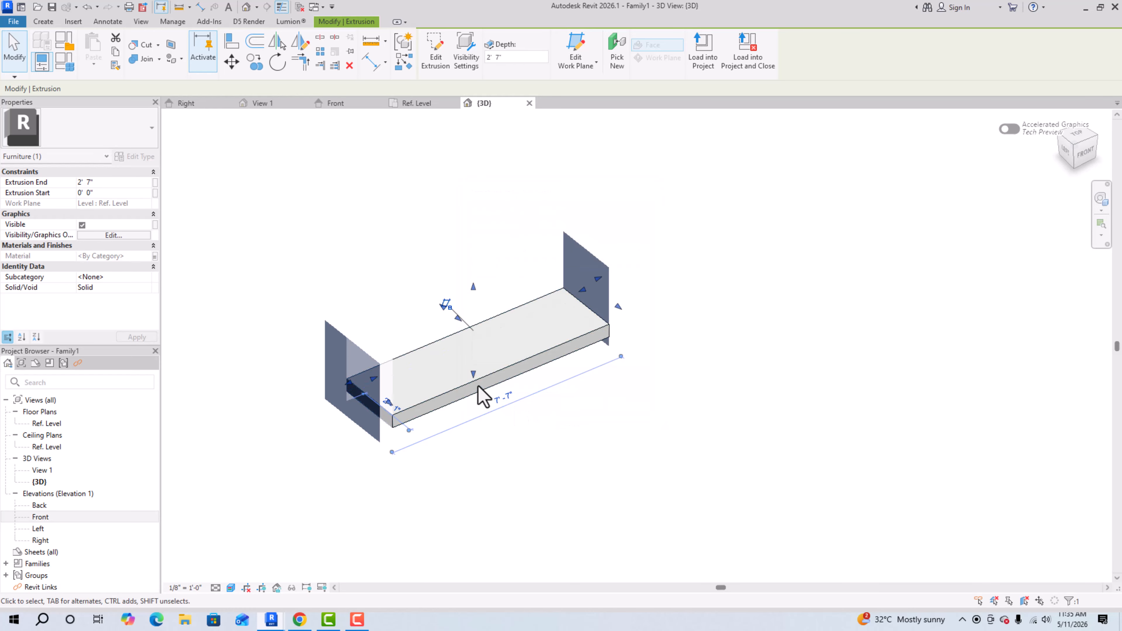
Step: Associate the seat extrusion's material with a new type parameter named "sofa material" under Materials and Finishes
{"action": "left_click", "coordinate": [479, 388]}
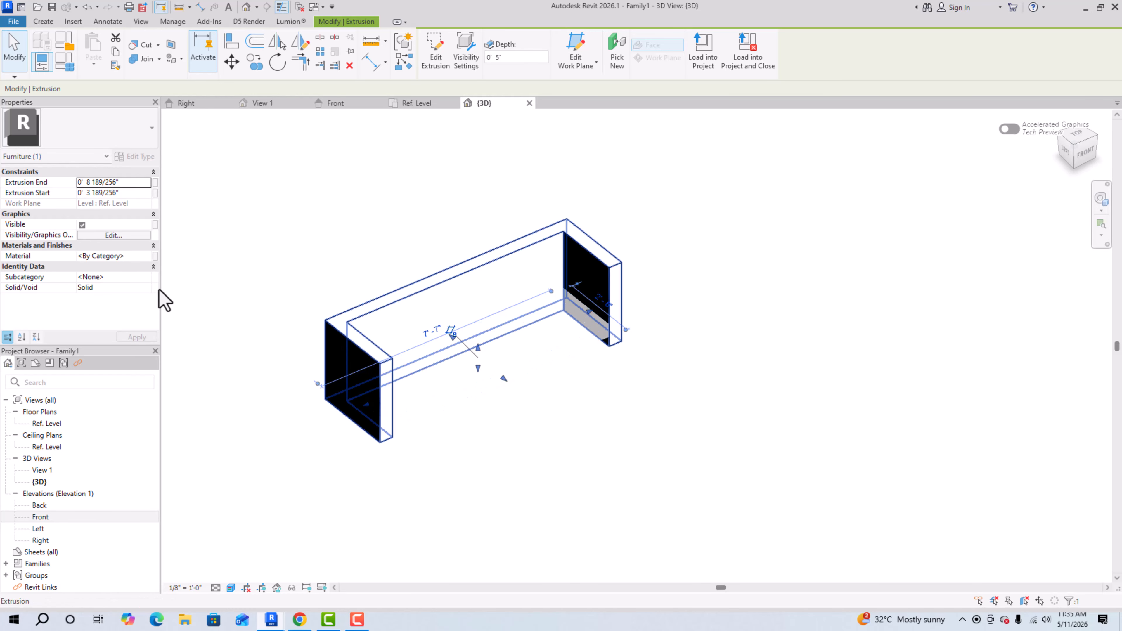
{"action": "left_click", "coordinate": [146, 258]}
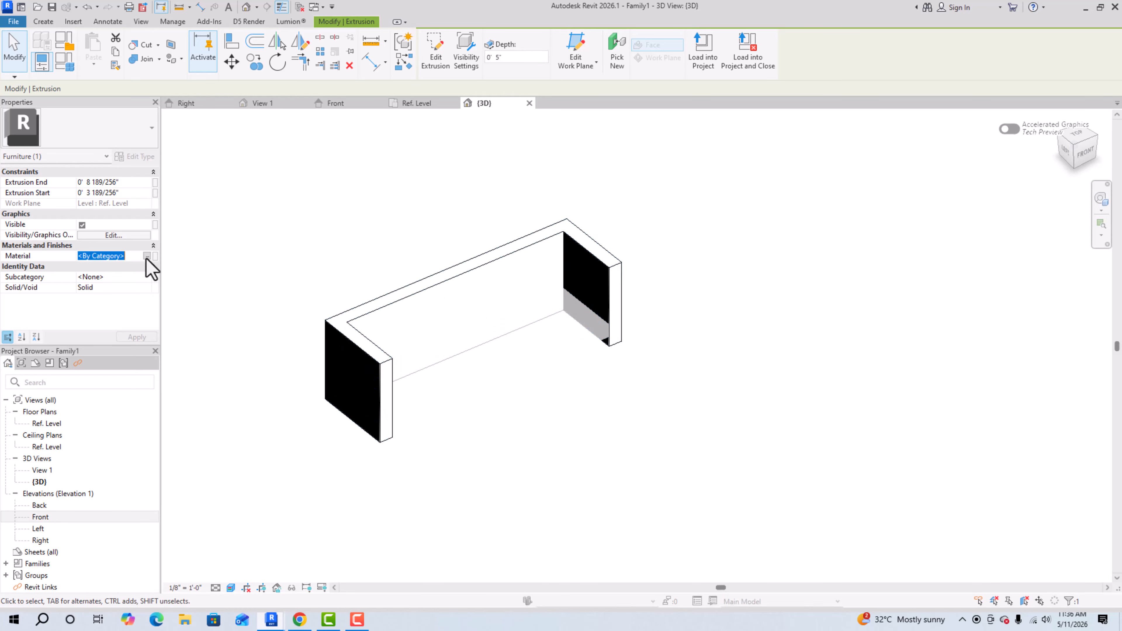
{"action": "left_click", "coordinate": [146, 256]}
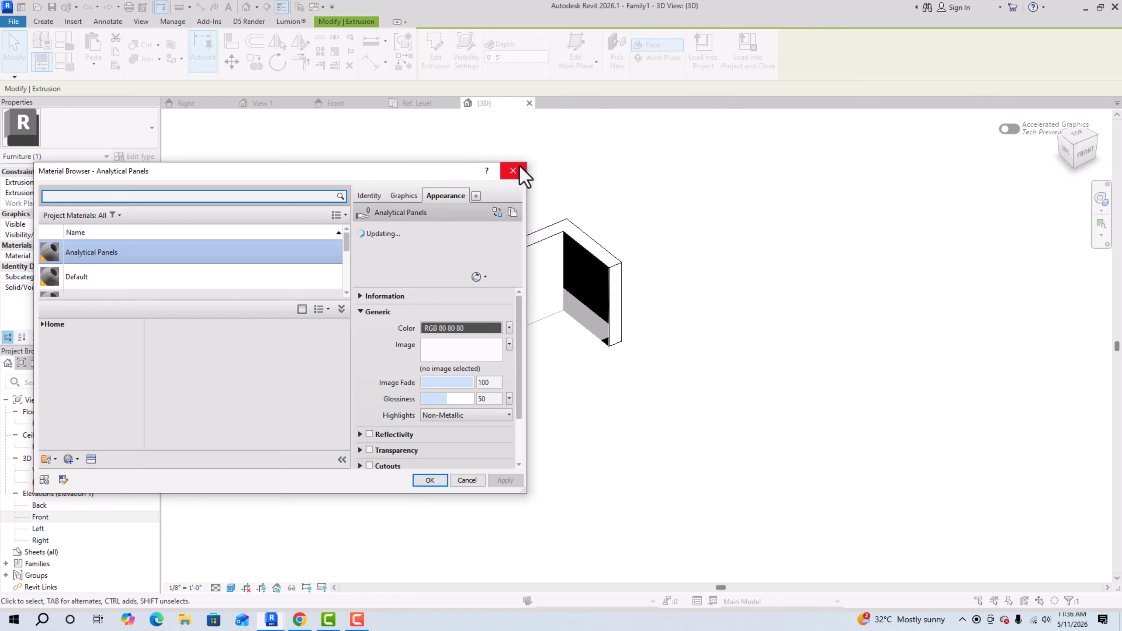
{"action": "left_click", "coordinate": [514, 171]}
{"action": "left_click", "coordinate": [155, 256]}
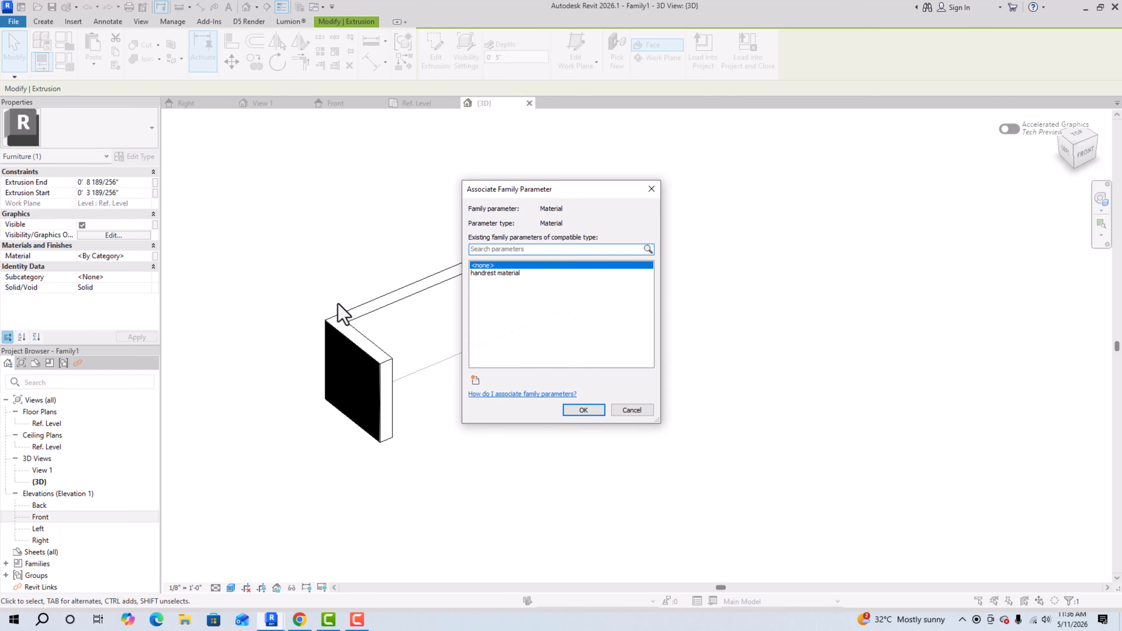
{"action": "left_click", "coordinate": [475, 380]}
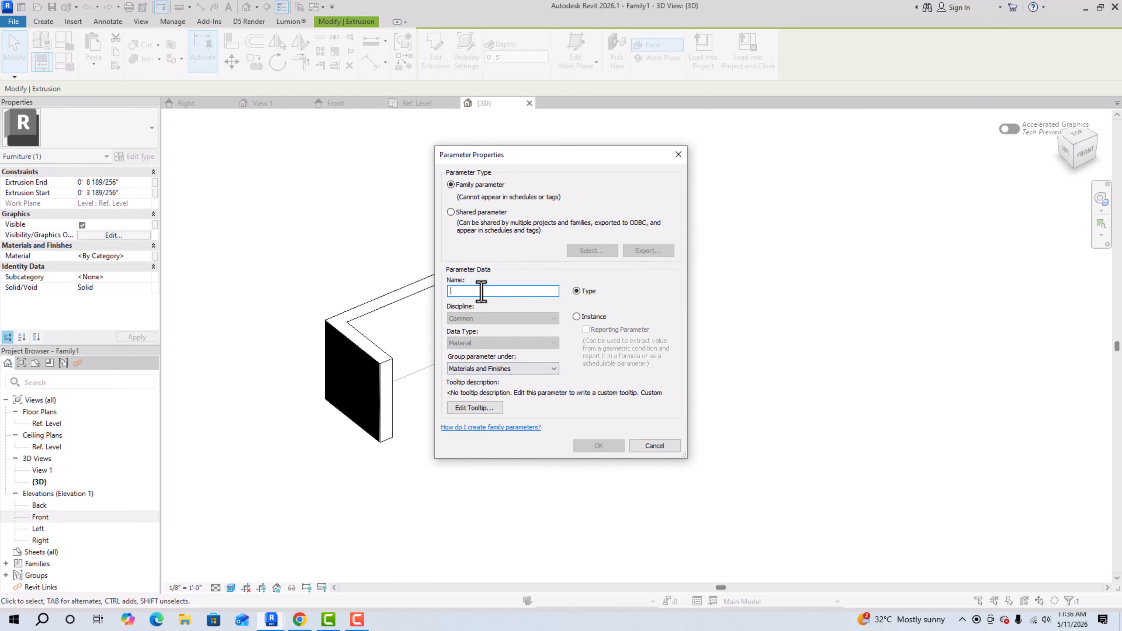
{"action": "type", "text": "sofa material"}
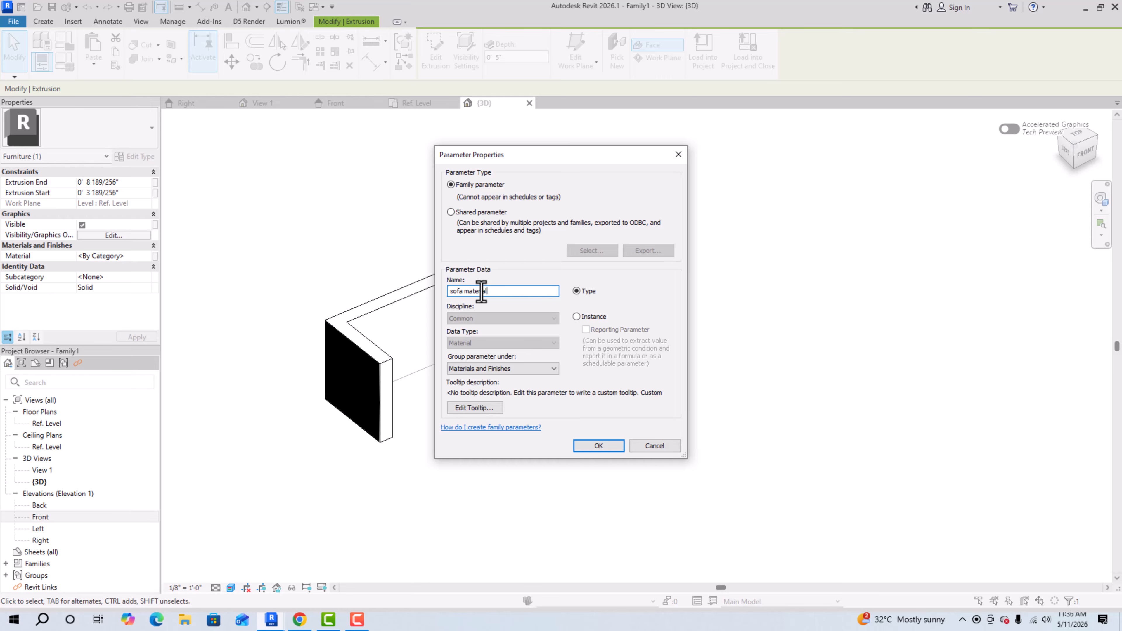
{"action": "left_click", "coordinate": [595, 446]}
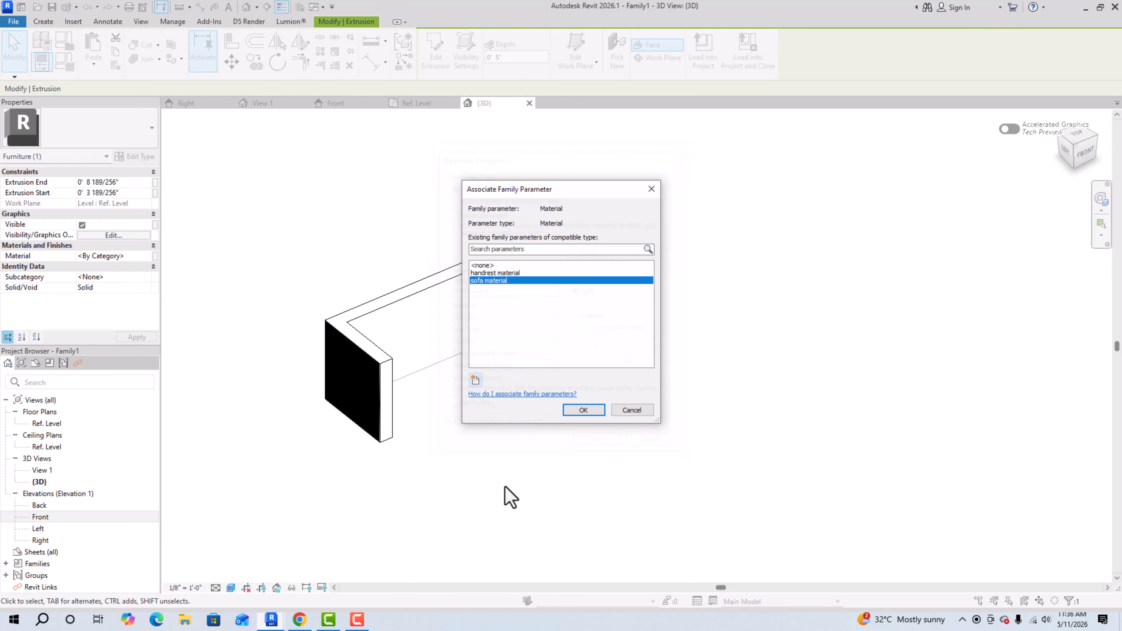
{"action": "left_click", "coordinate": [583, 411]}
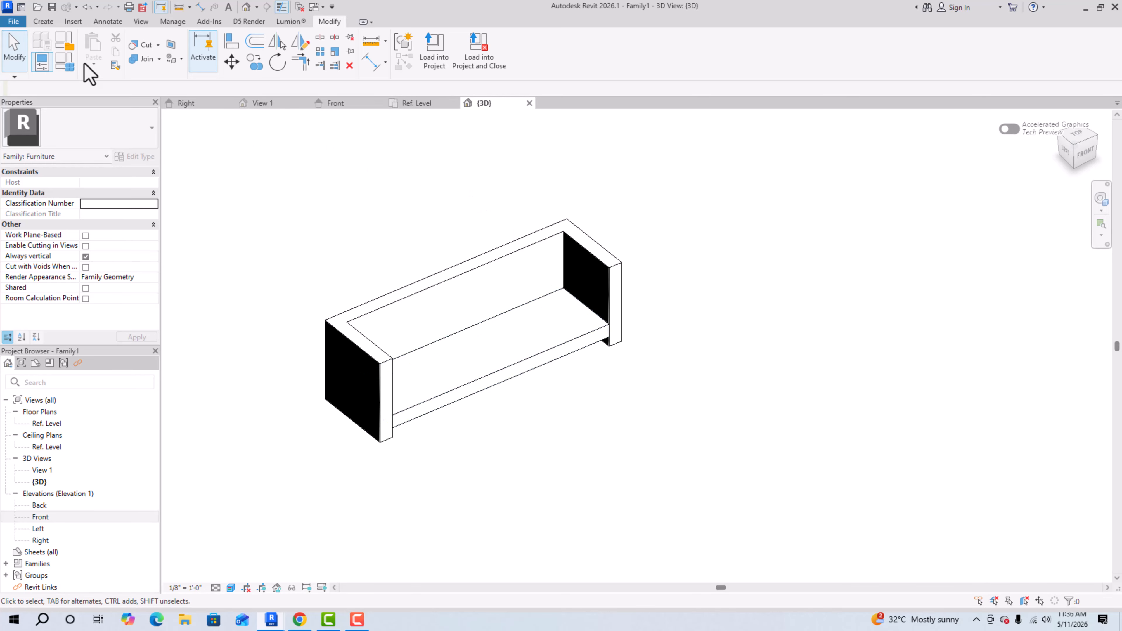
Step: Create a new material named "sofa material" from the handrest material parameter's value in the family types
{"action": "left_click", "coordinate": [69, 60]}
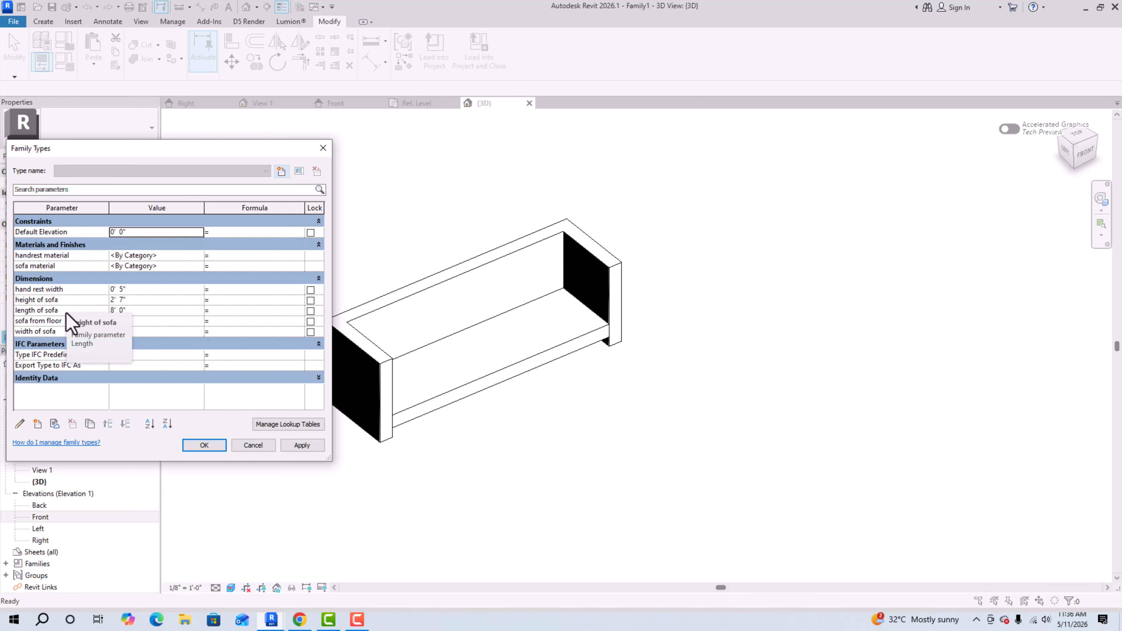
{"action": "left_click", "coordinate": [189, 256]}
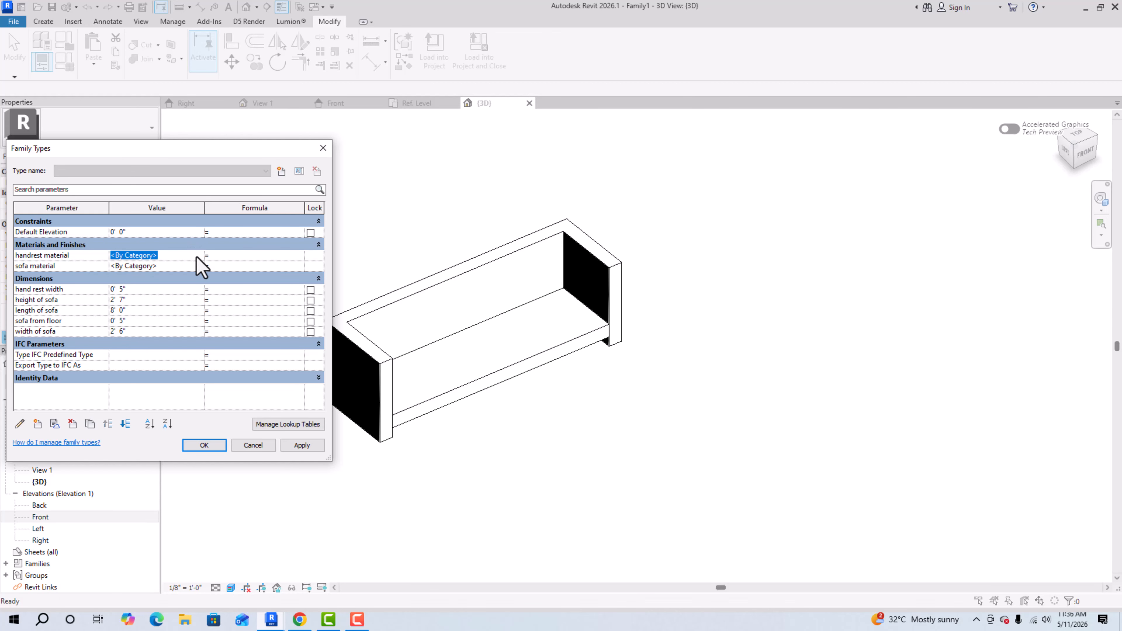
{"action": "left_click", "coordinate": [198, 255]}
{"action": "left_click", "coordinate": [78, 460]}
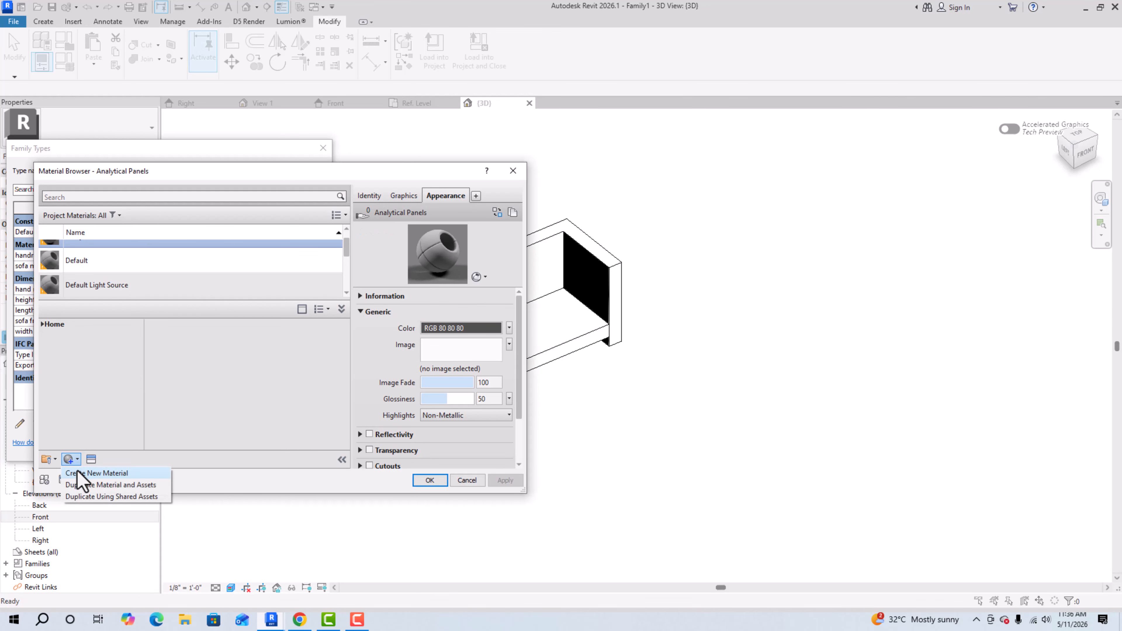
{"action": "left_click", "coordinate": [86, 472]}
{"action": "right_click", "coordinate": [95, 261]}
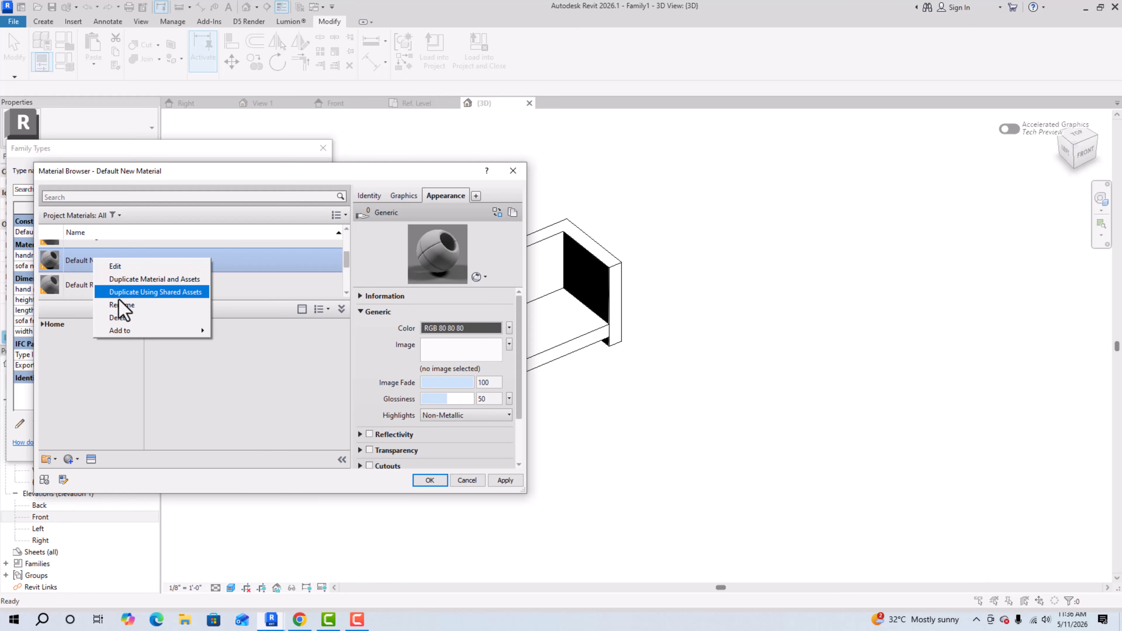
{"action": "left_click", "coordinate": [131, 306]}
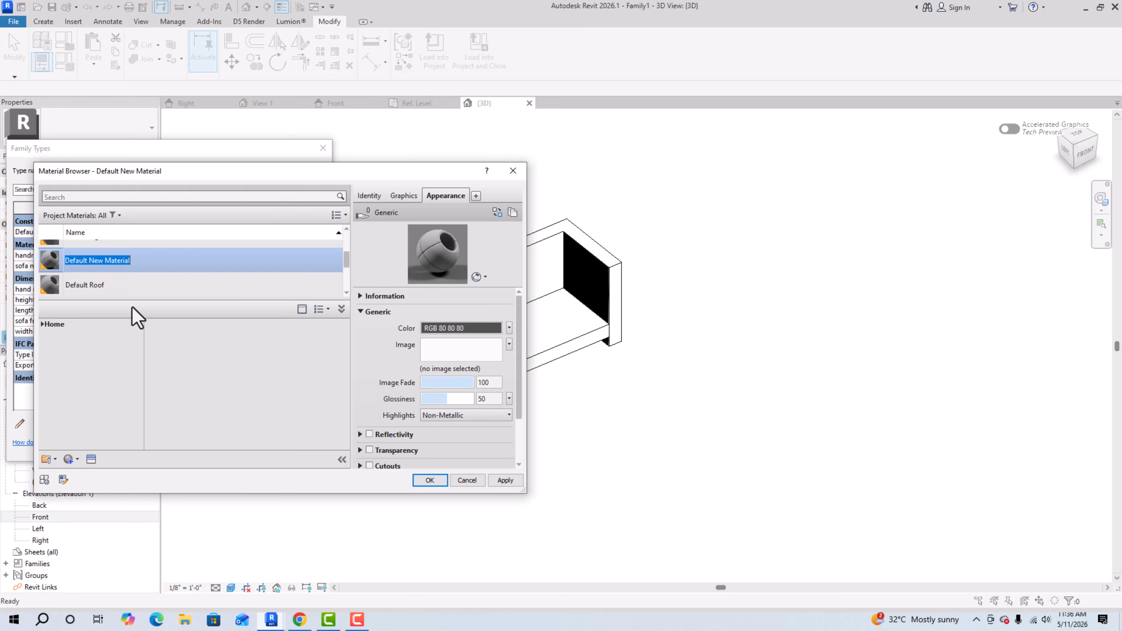
{"action": "type", "text": "so"}
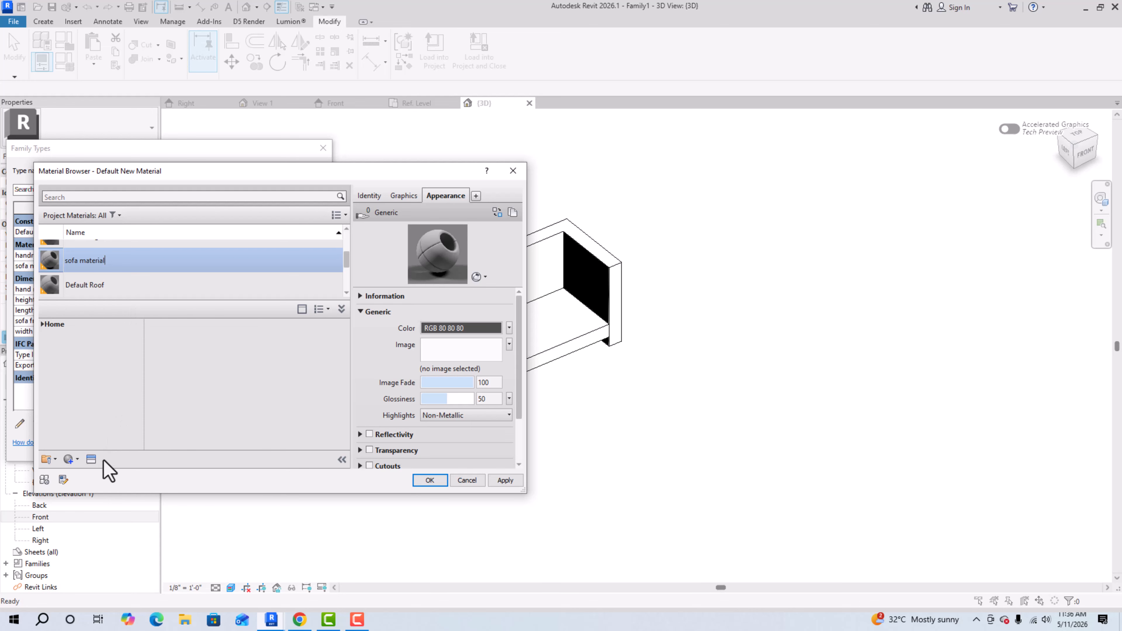
Step: Search the appearance assets for leather and apply Fabric (Light Brown) to the new material
{"action": "left_click", "coordinate": [91, 458]}
{"action": "left_click", "coordinate": [705, 169]}
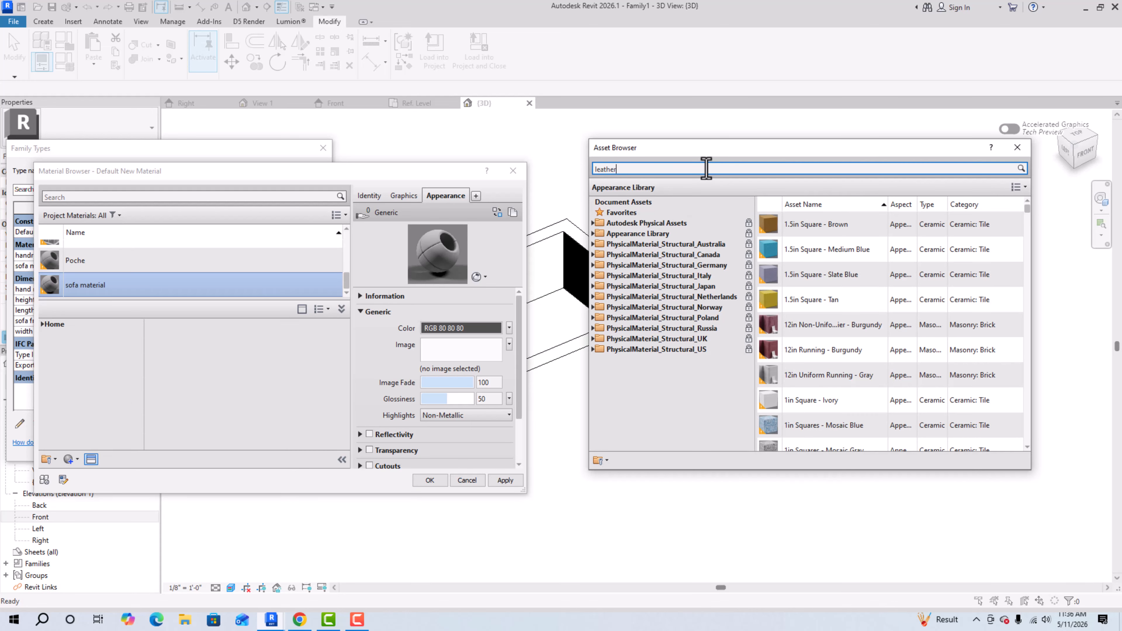
{"action": "type", "text": "leather"}
{"action": "key", "text": "Return"}
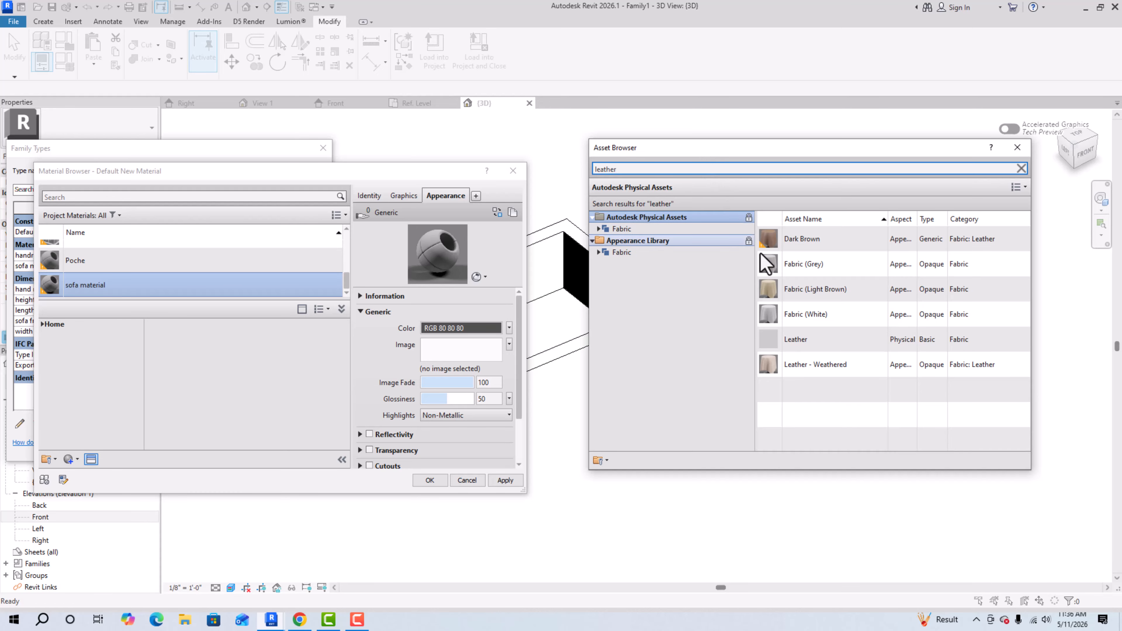
{"action": "double_click", "coordinate": [807, 296]}
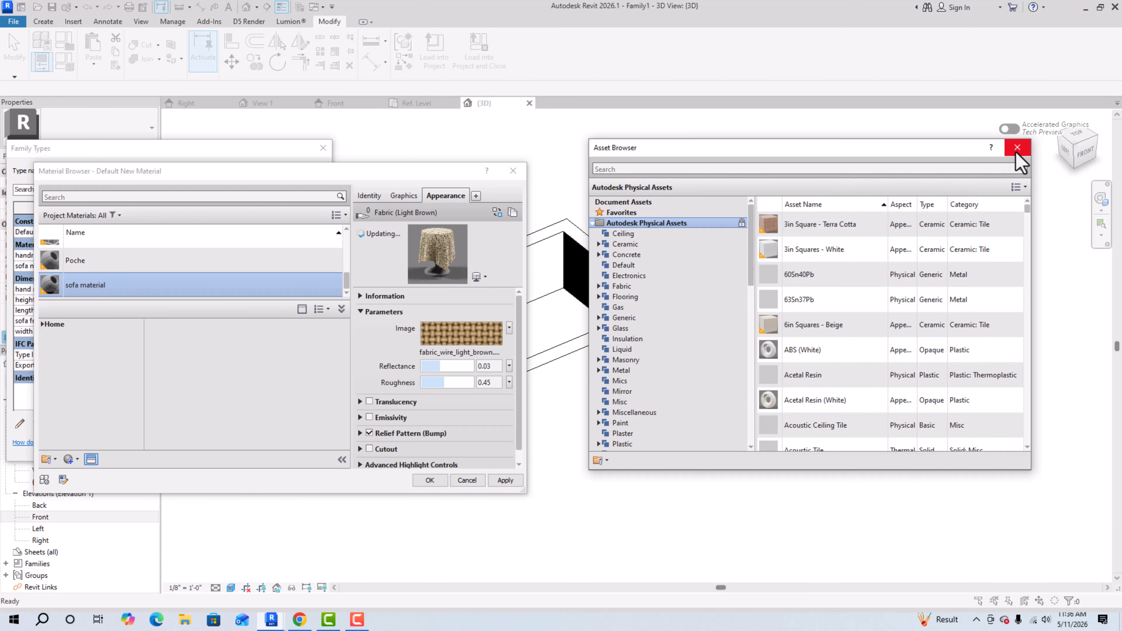
{"action": "left_click", "coordinate": [1018, 148]}
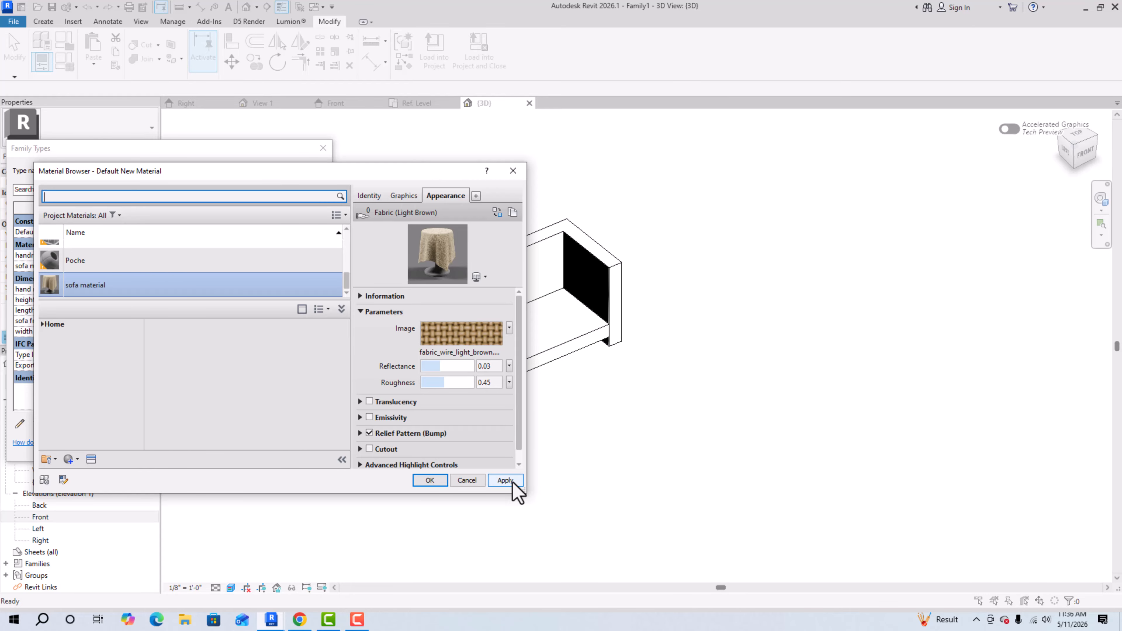
Step: Assign the new fabric material to the handrest material parameter and accept the family type values
{"action": "left_click", "coordinate": [427, 481]}
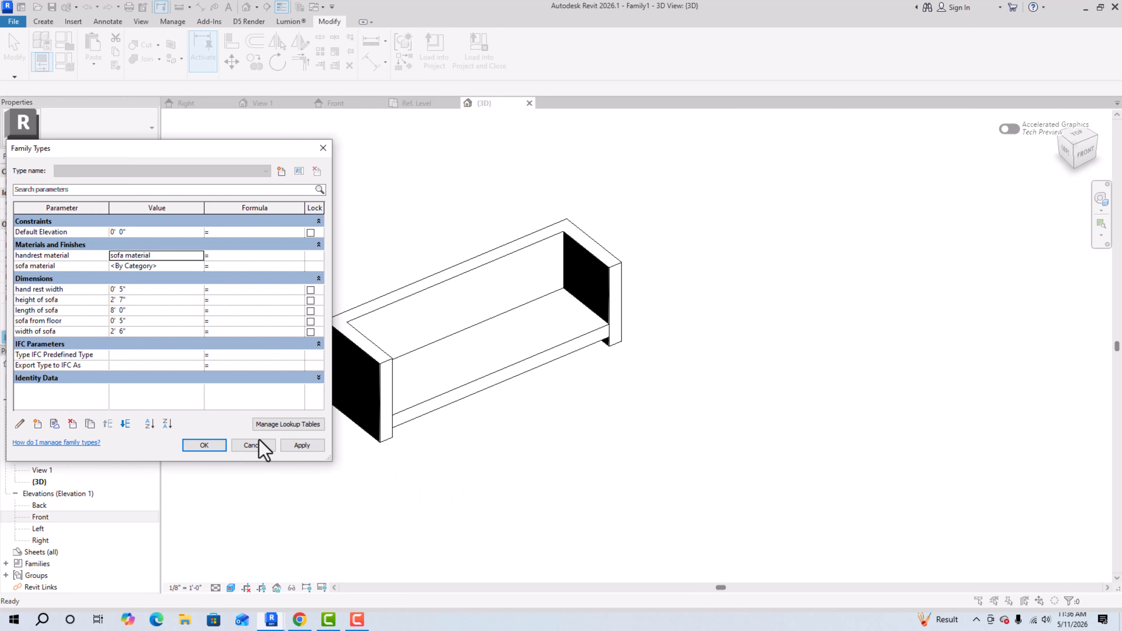
{"action": "left_click", "coordinate": [300, 446]}
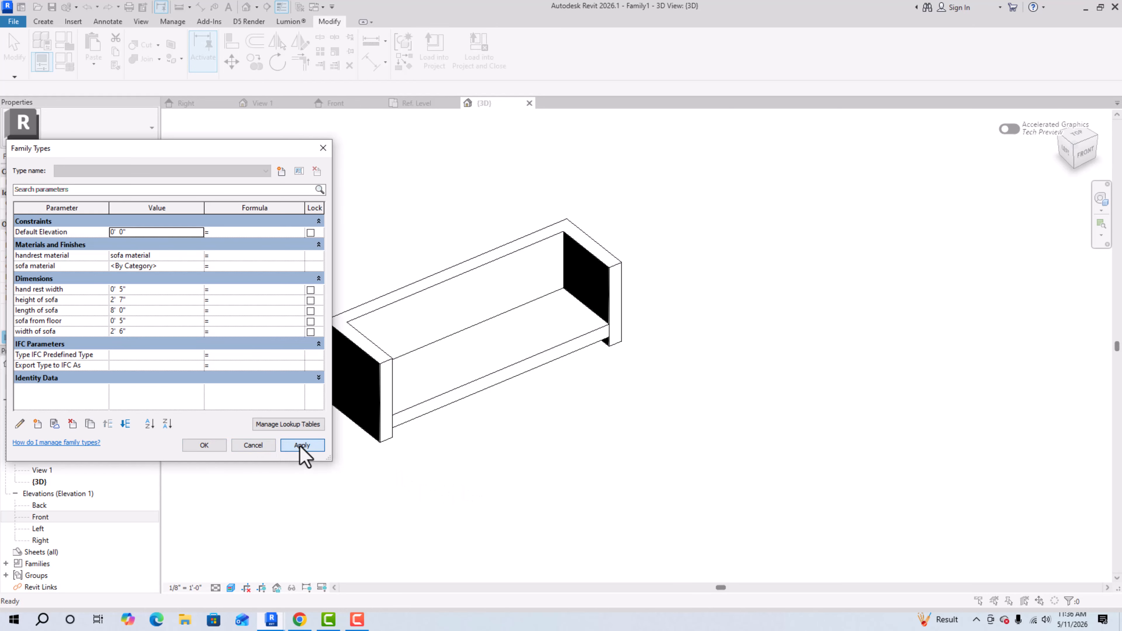
{"action": "left_click", "coordinate": [201, 447]}
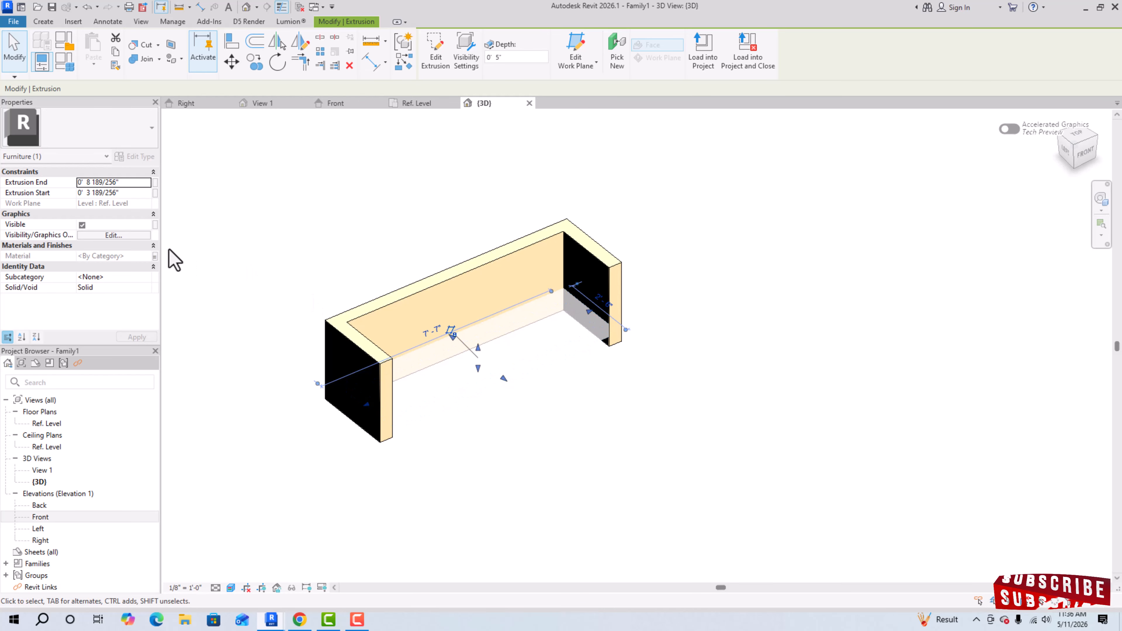
Step: Set the sofa material parameter to the "sofa material" material and accept the family type values
{"action": "left_click", "coordinate": [71, 64]}
{"action": "left_click", "coordinate": [195, 267]}
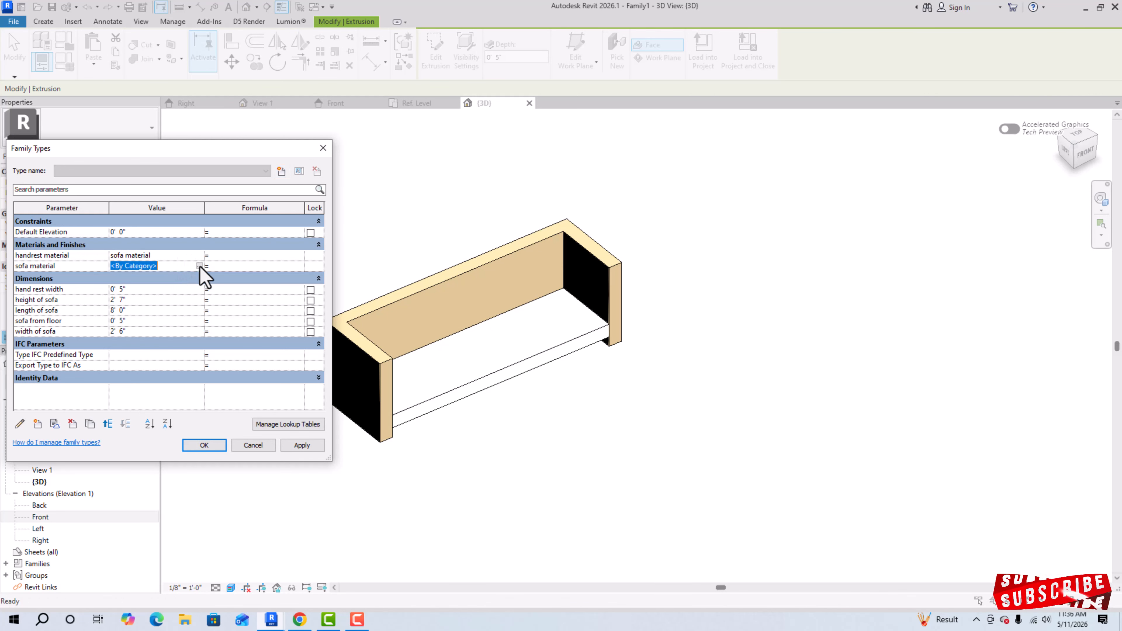
{"action": "left_click", "coordinate": [199, 266]}
{"action": "key", "text": "Return"}
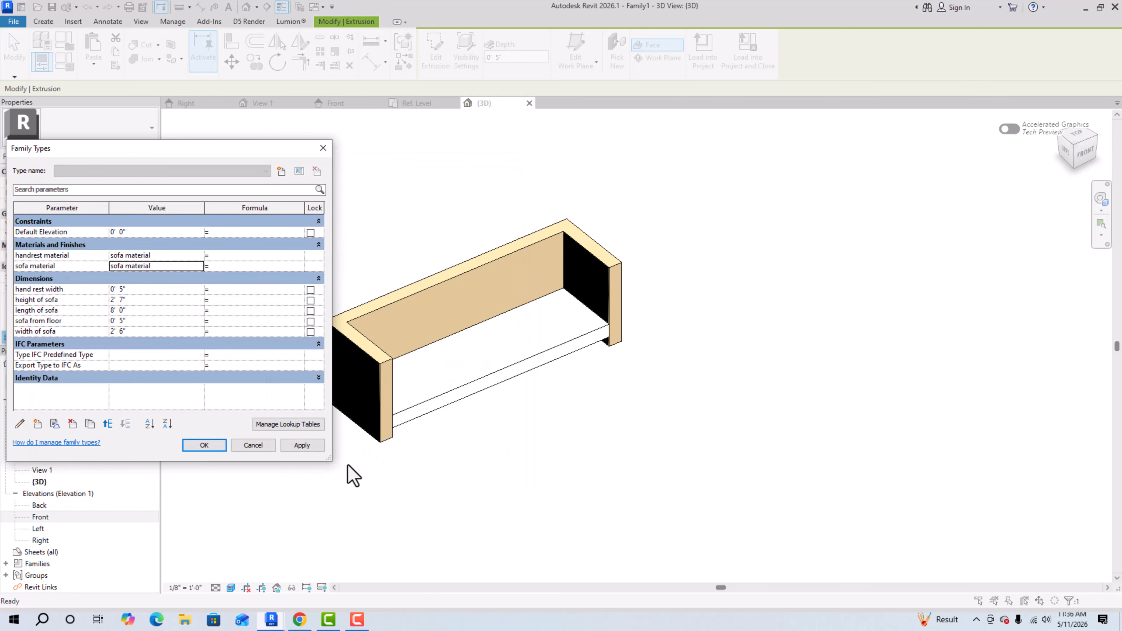
{"action": "left_click", "coordinate": [296, 447]}
{"action": "left_click", "coordinate": [202, 447]}
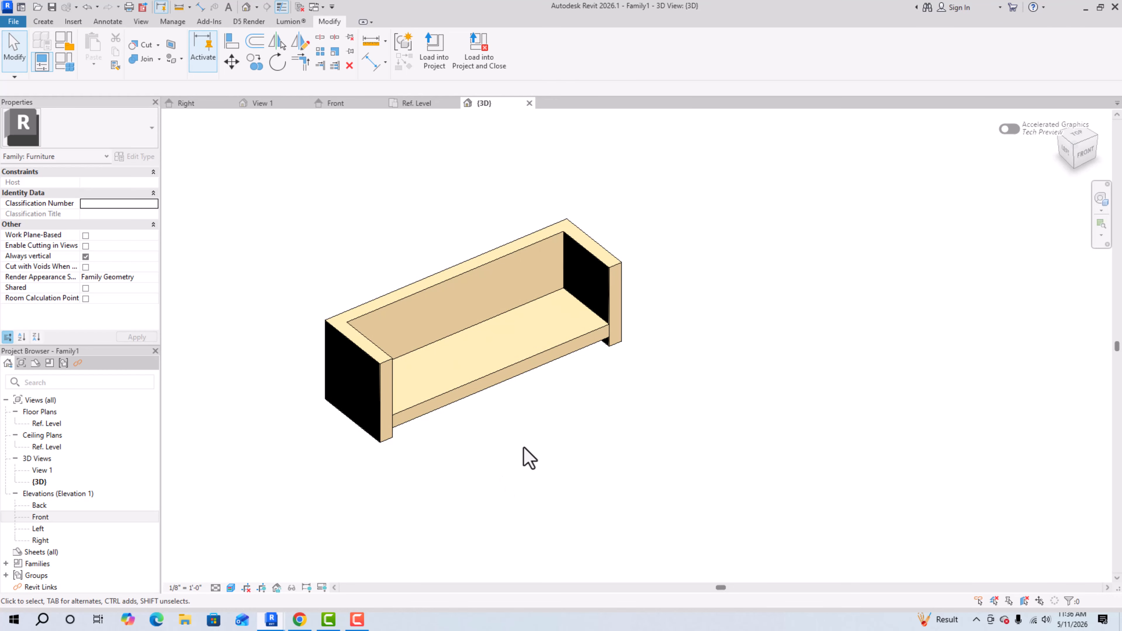
{"action": "mouse_move", "coordinate": [1080, 157]}
{"action": "left_mouse_down"}
{"action": "mouse_move", "coordinate": [973, 169]}
{"action": "mouse_move", "coordinate": [883, 154]}
{"action": "mouse_move", "coordinate": [992, 138]}
{"action": "mouse_move", "coordinate": [195, 133]}
{"action": "mouse_move", "coordinate": [212, 135]}
{"action": "left_mouse_up"}
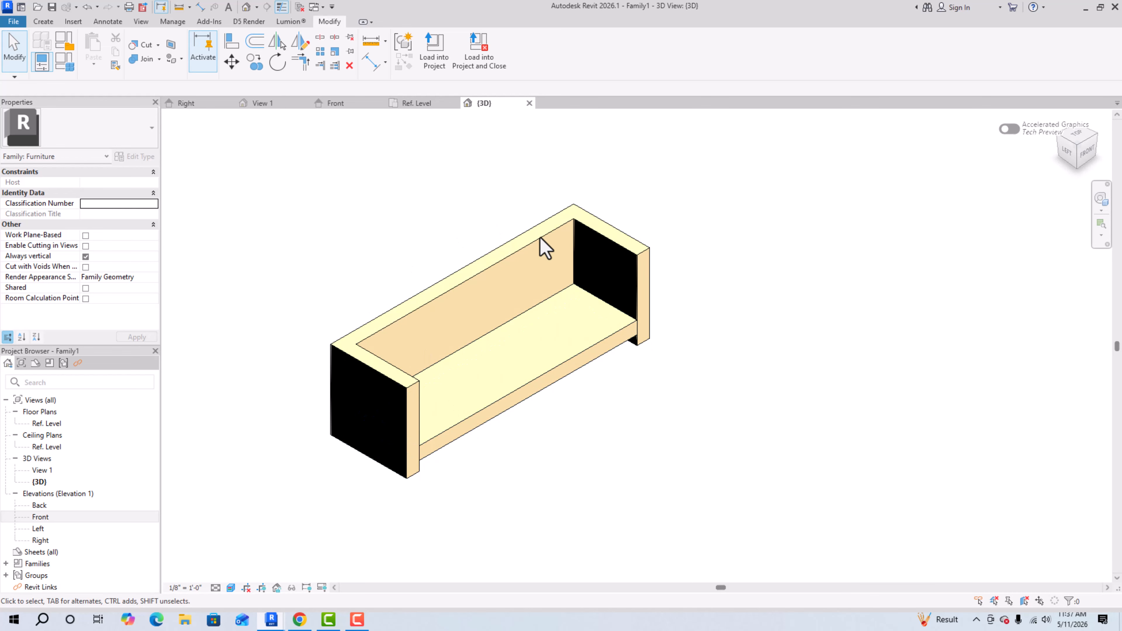
{"action": "scroll", "coordinate": [737, 320], "scroll_direction": "down", "scroll_amount": 1}
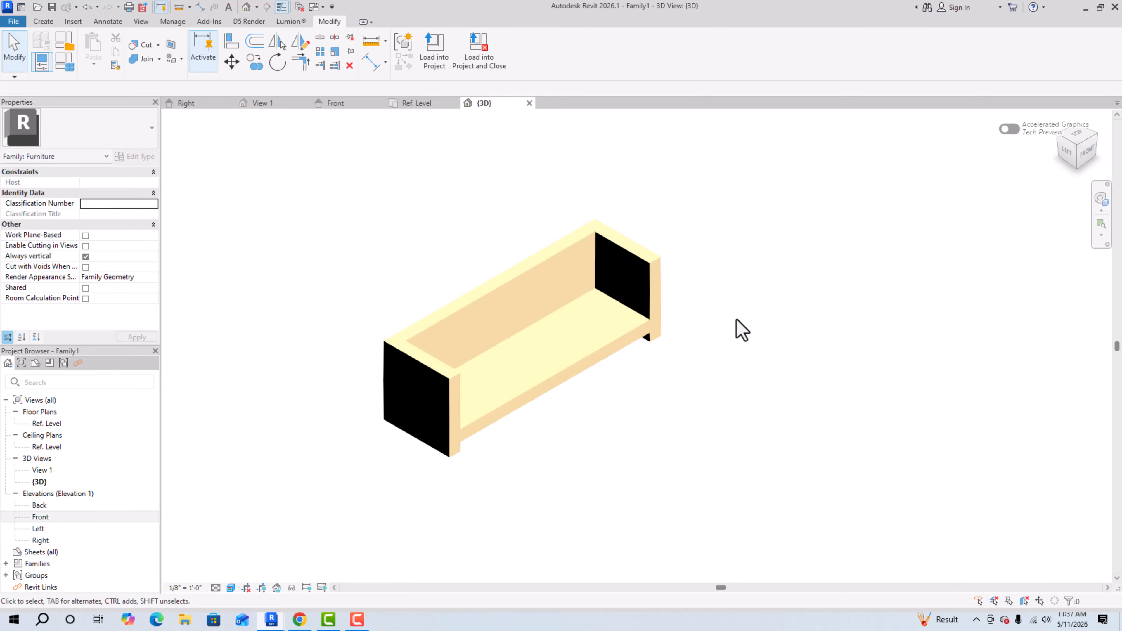
{"action": "scroll", "coordinate": [705, 220], "scroll_direction": "up", "scroll_amount": 2}
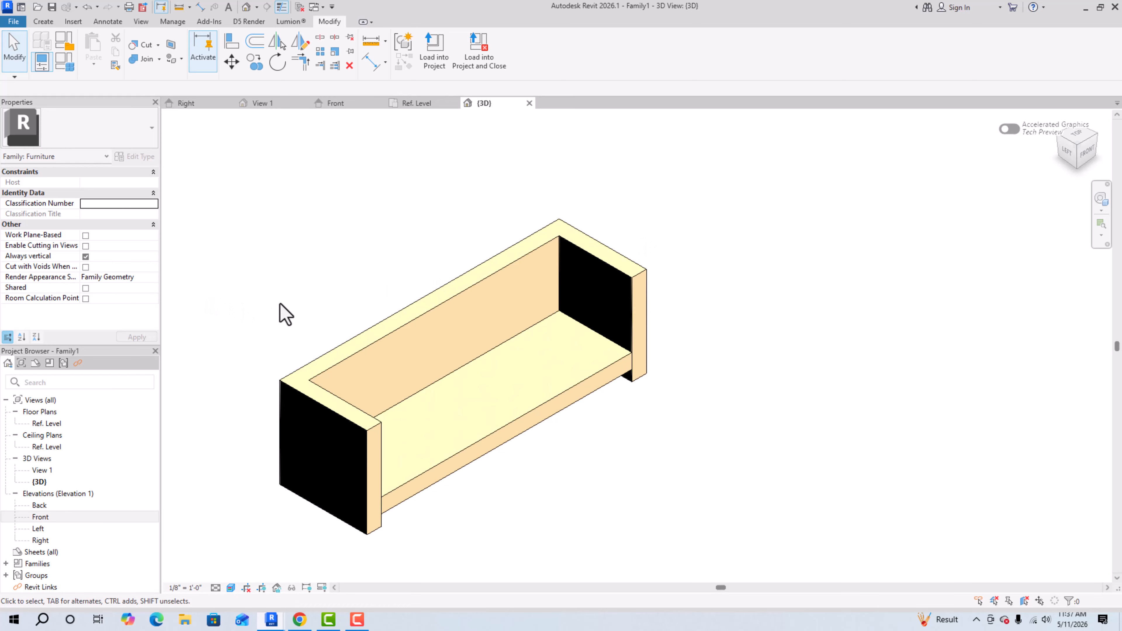